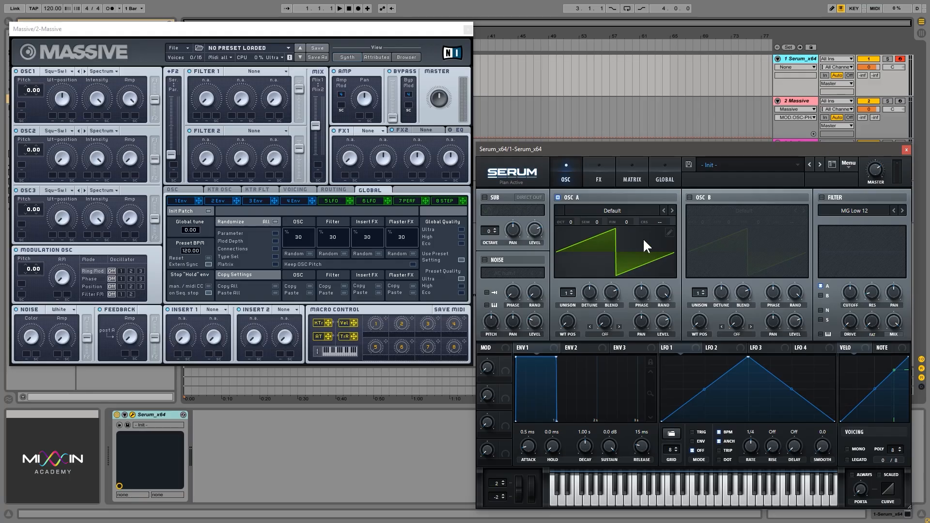
left_click(599, 175)
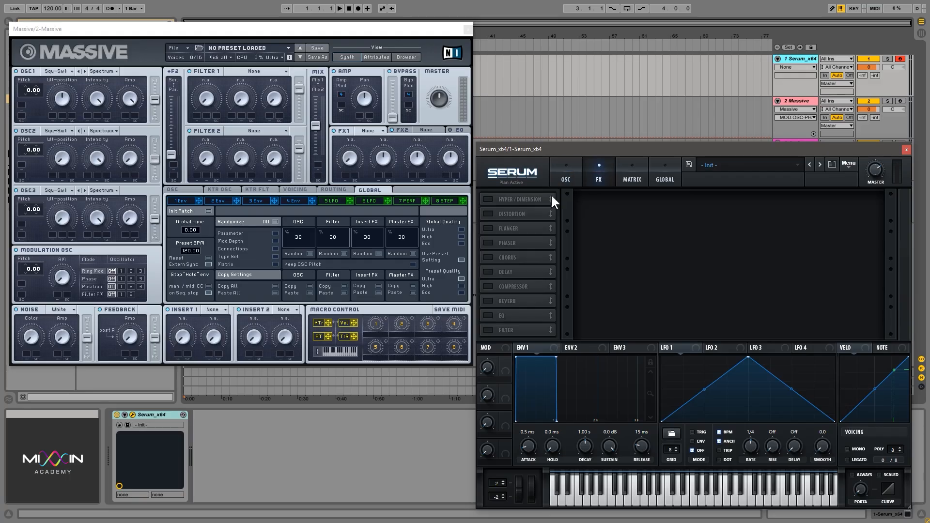
left_click(568, 176)
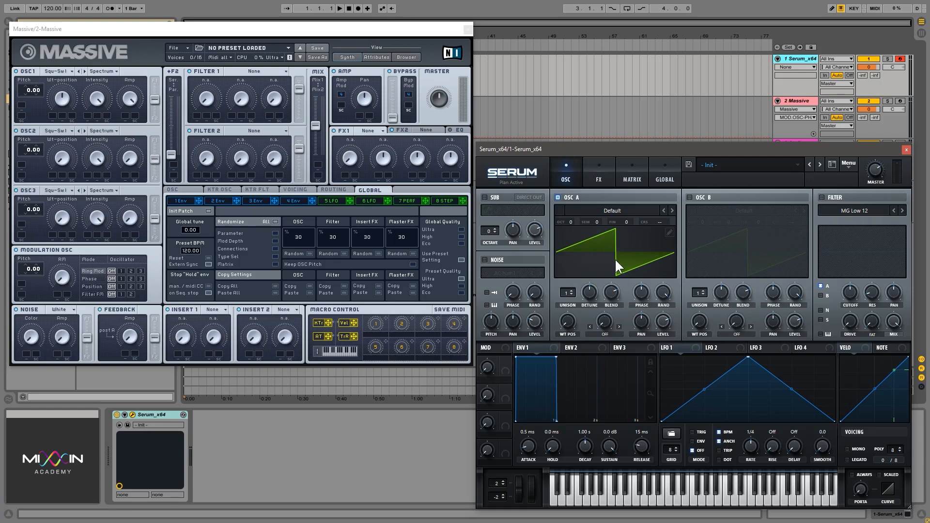
Step: Turn on Serum's filter, lower its cutoff and choose the MG Low 24 filter type
left_click(823, 198)
left_click_drag(851, 289, 853, 301)
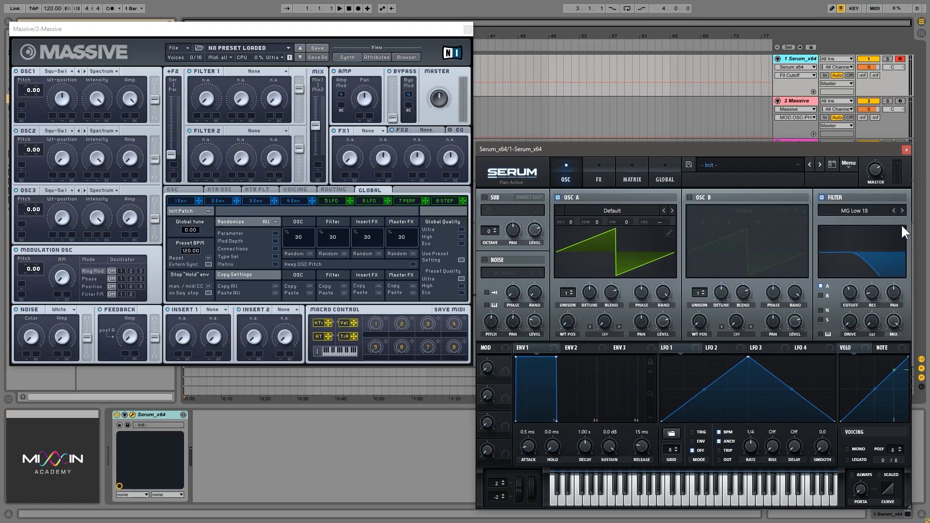
left_click(903, 211)
Step: Shape envelope 2 with 0% sustain, a 141 ms decay and a 16 ms release
left_click(577, 348)
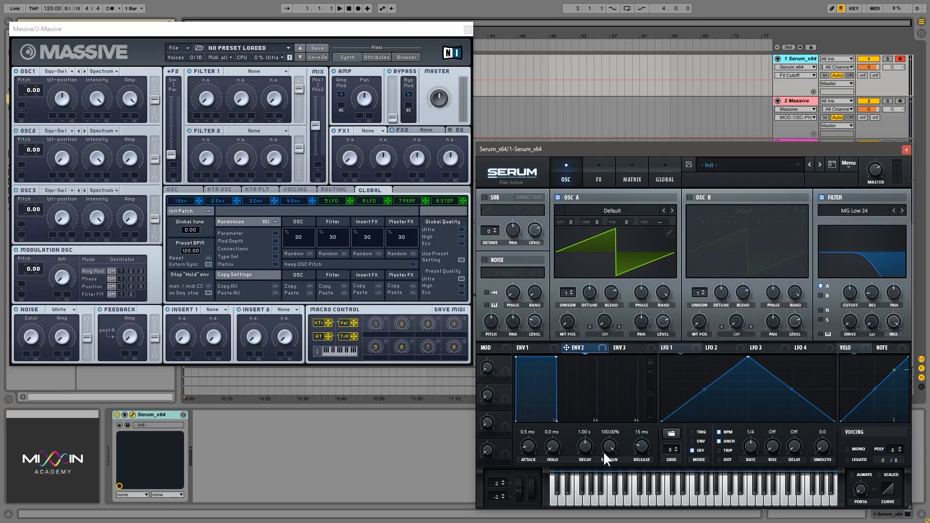
left_click_drag(604, 451, 596, 516)
left_click_drag(609, 449, 601, 482)
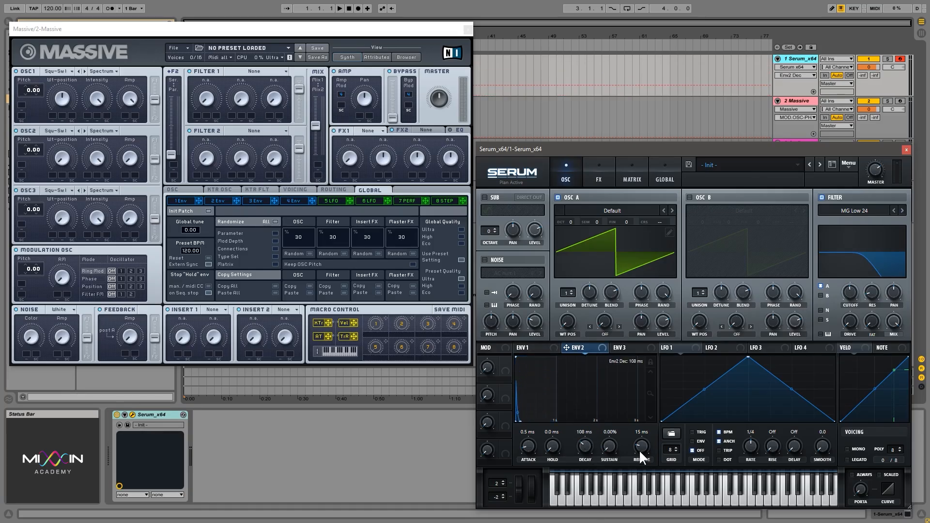
left_click_drag(638, 450, 585, 446)
Step: Assign envelope 2 to the filter cutoff, and audition notes in lower octaves of the computer keyboard
left_click_drag(566, 348, 851, 293)
key("f")
key("z")
key("z")
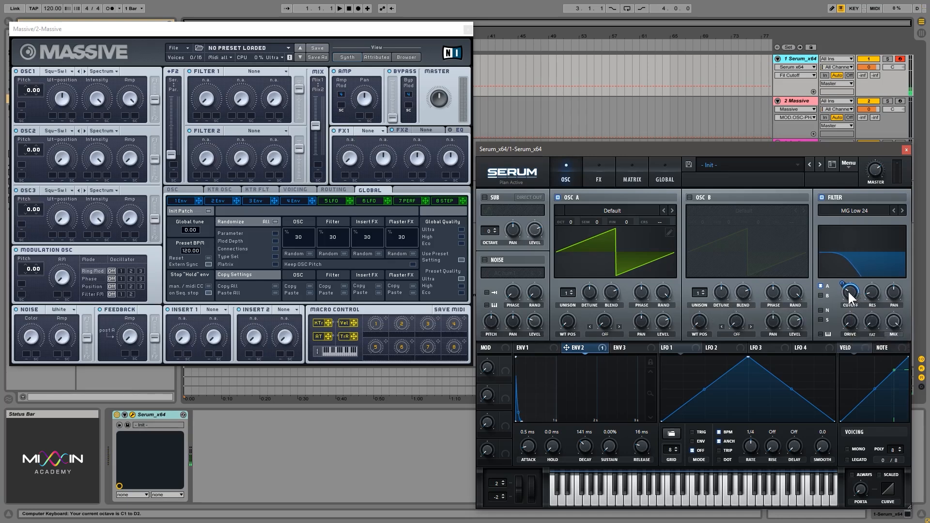
key("f")
key("z")
key("f")
Step: Increase envelope 2's effect on the filter cutoff and lengthen its decay to 259 ms, auditioning the same note
left_click_drag(849, 293, 843, 276)
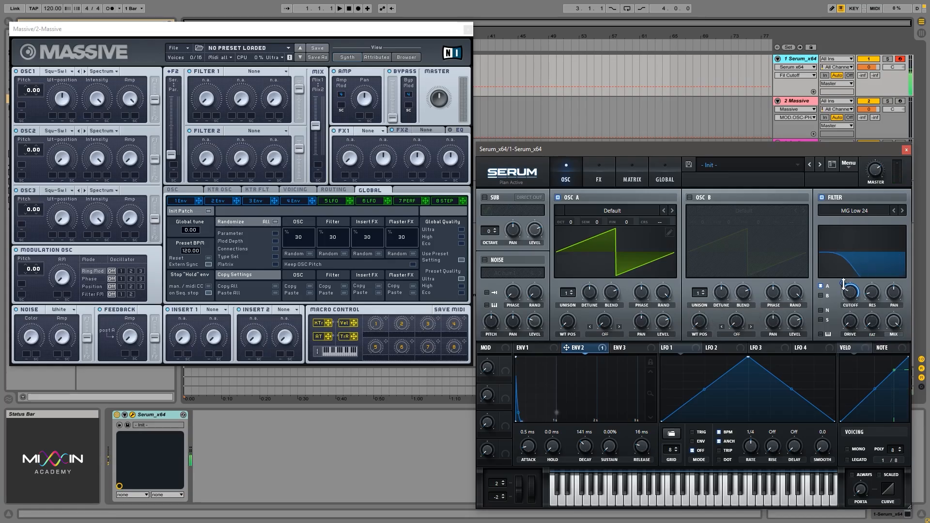
key("f")
left_click_drag(585, 453, 586, 444)
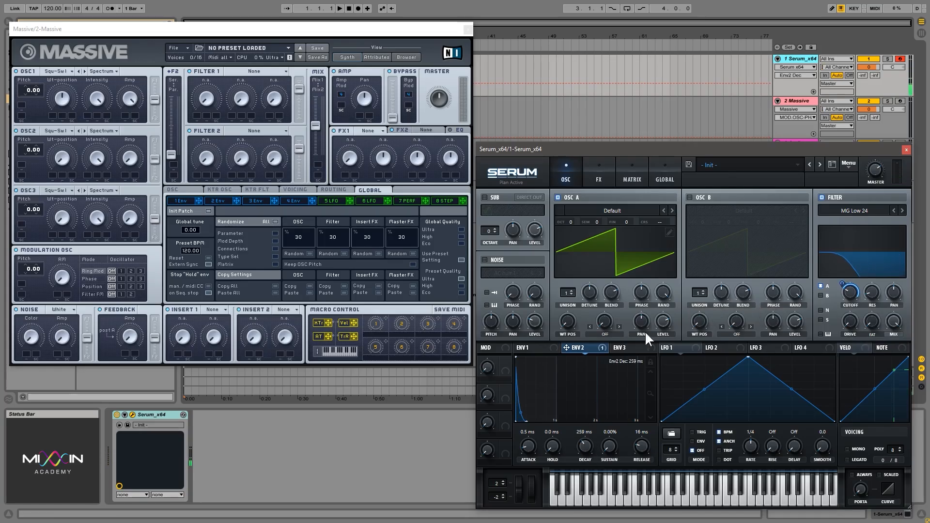
key("f")
key("f")
key("f")
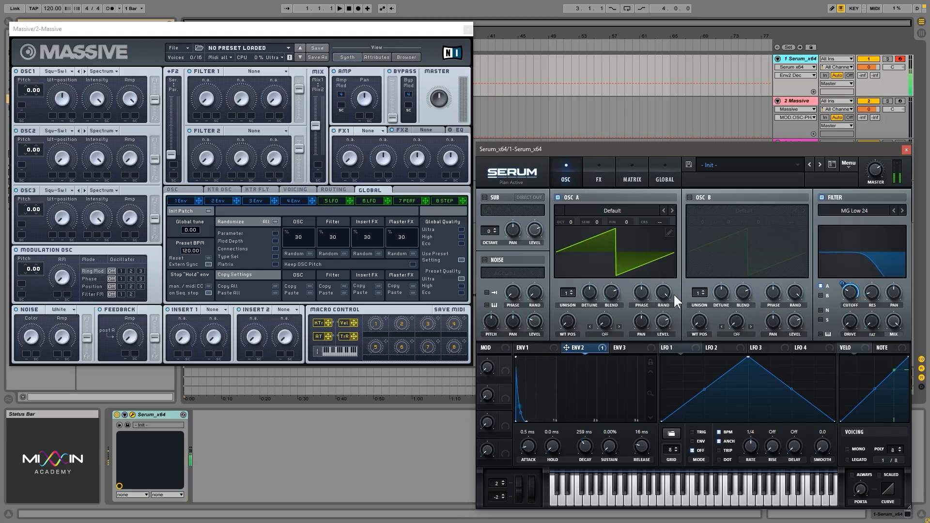
Step: Lower oscillator A's phase randomness and adjust its starting phase
left_click_drag(664, 291, 662, 306)
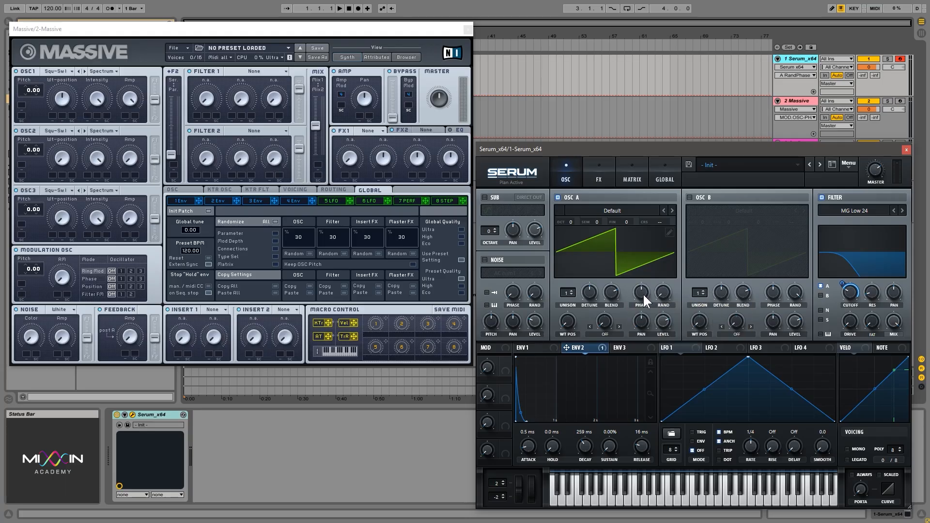
mouse_move(644, 296)
left_mouse_down()
mouse_move(652, 328)
mouse_move(646, 292)
left_mouse_up()
Step: Turn on oscillator B one octave higher and adjust its unison, level and phase randomness
left_click(689, 197)
left_click_drag(702, 219, 705, 214)
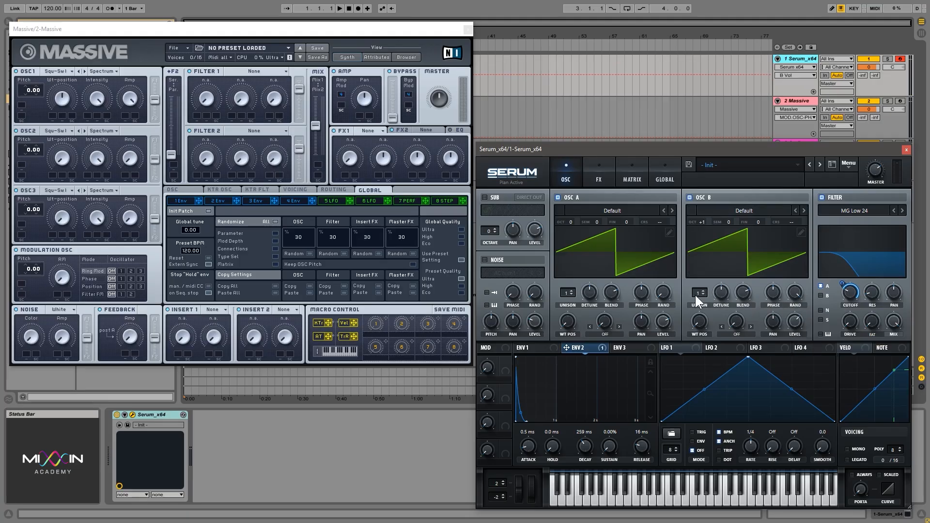
left_click_drag(695, 294, 698, 264)
left_click_drag(791, 332, 792, 356)
left_click(800, 327)
left_click(794, 289)
Step: Set oscillator B to 9 unison voices and adjust its starting phase by ear
left_click_drag(700, 293, 698, 330)
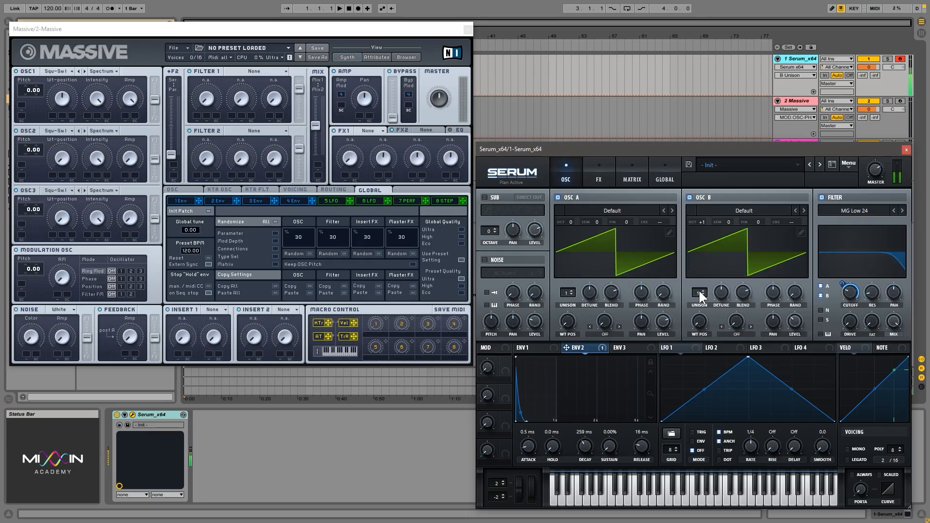
left_click_drag(700, 297, 698, 224)
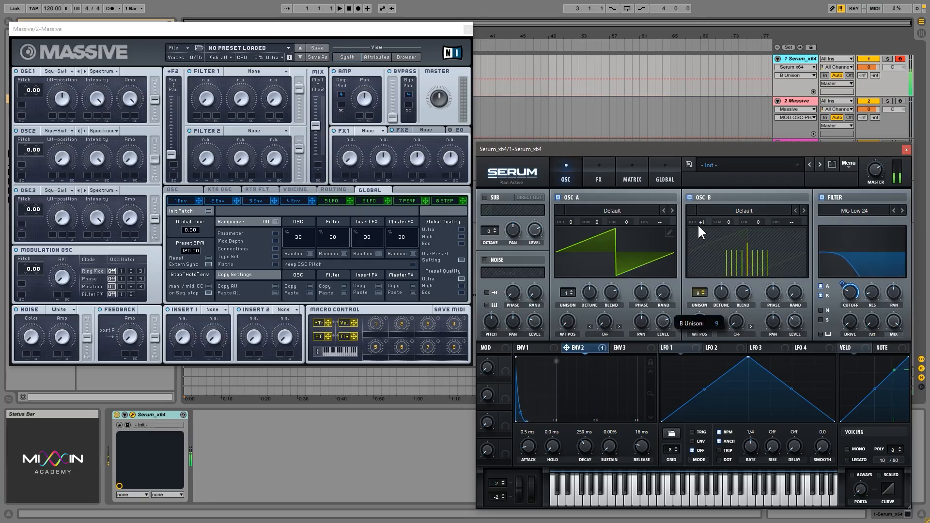
left_click_drag(776, 286, 776, 331)
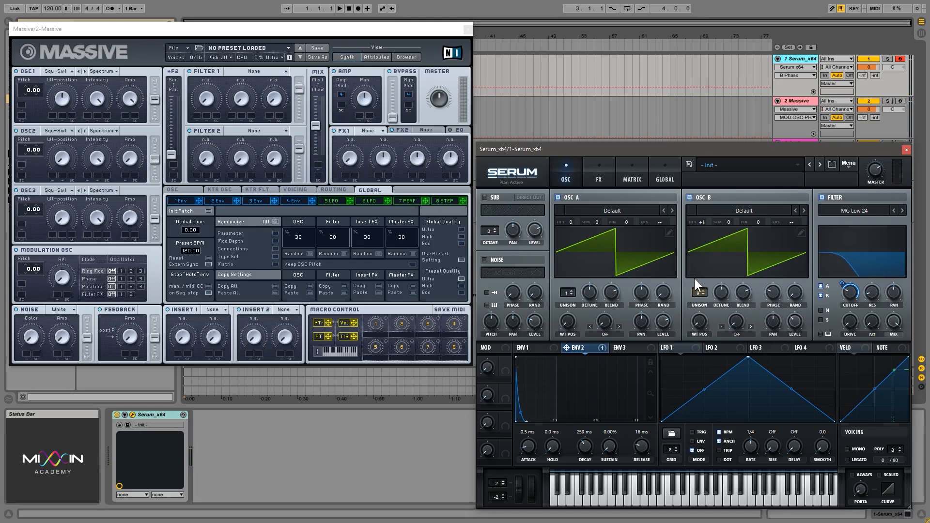
left_click_drag(776, 297, 776, 284)
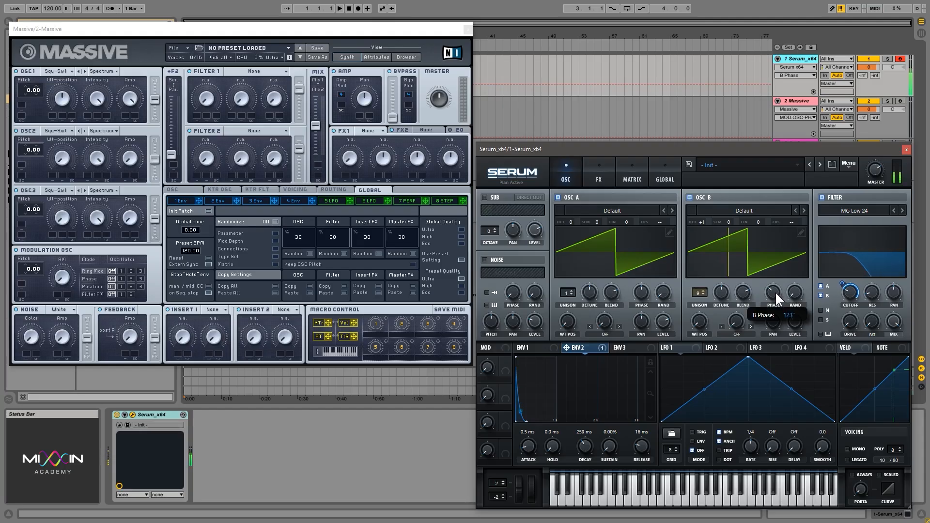
left_click_drag(777, 292, 776, 288)
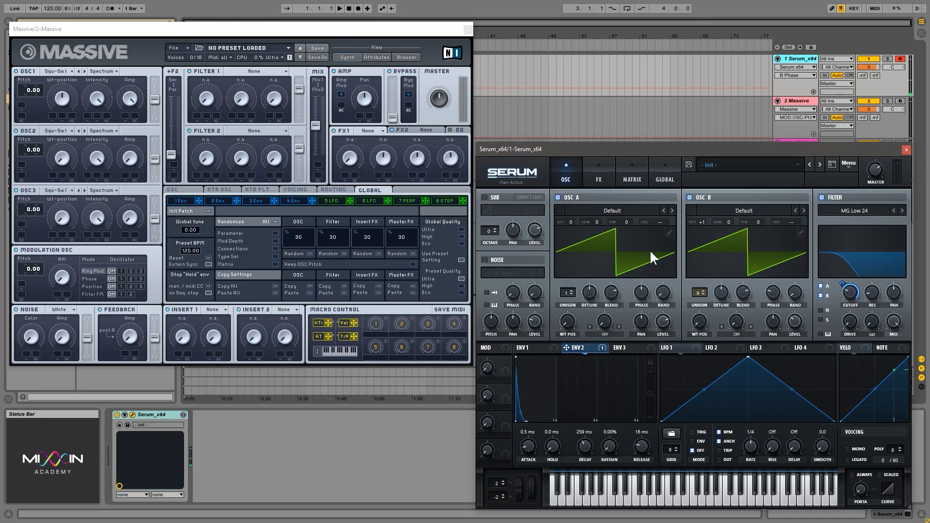
Step: Search the plug-in browser for "span" and load Voxengo SPAN on the master track
left_click_drag(636, 147, 604, 141)
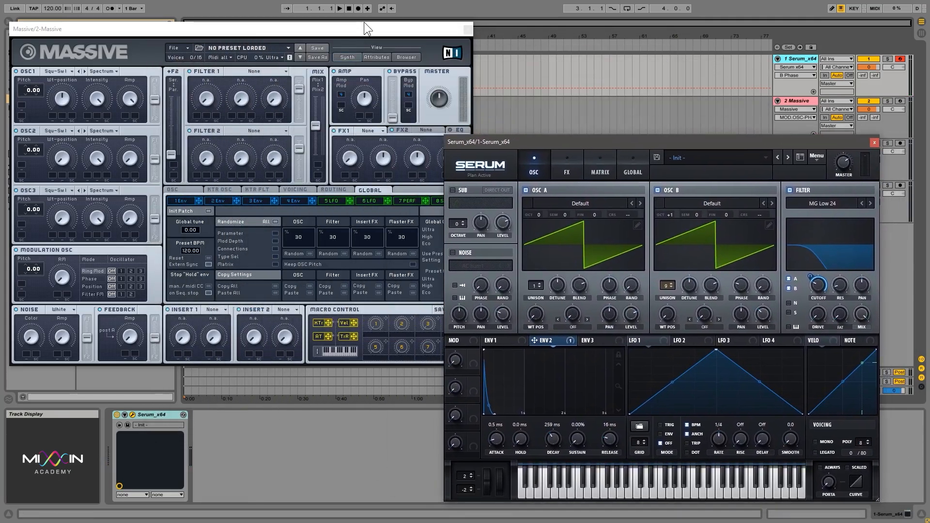
left_click_drag(365, 22, 409, 79)
left_click(138, 21)
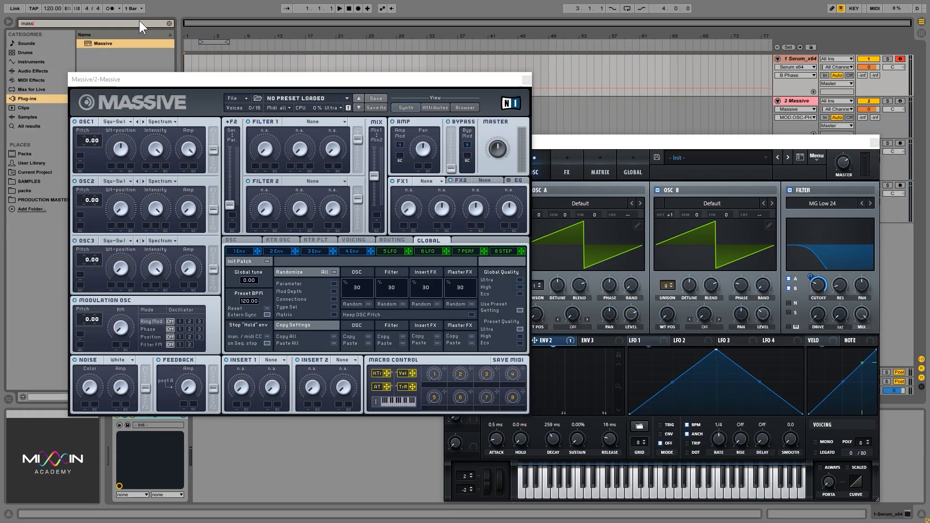
key("BackSpace")
type("span")
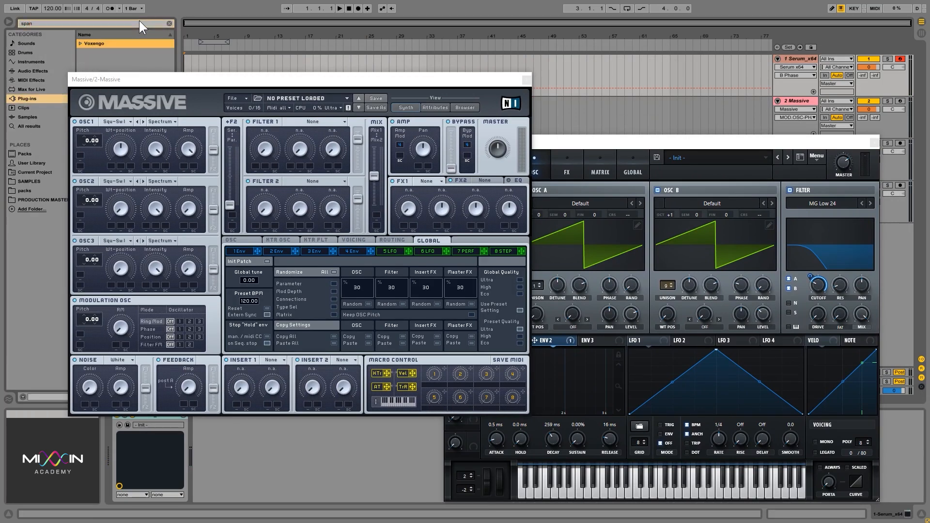
left_click(80, 43)
left_click(104, 52)
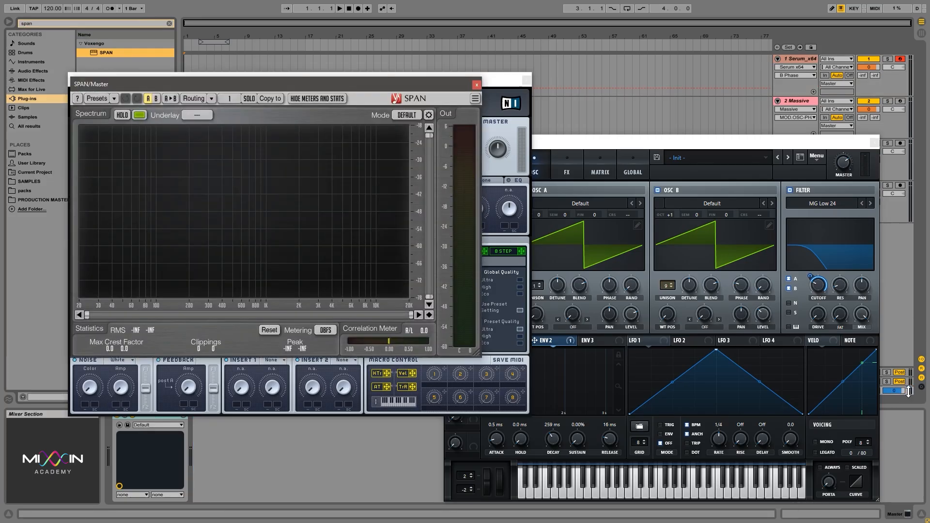
Step: Close the Massive window and arrange the Serum and SPAN windows side by side
left_click_drag(382, 79, 791, 90)
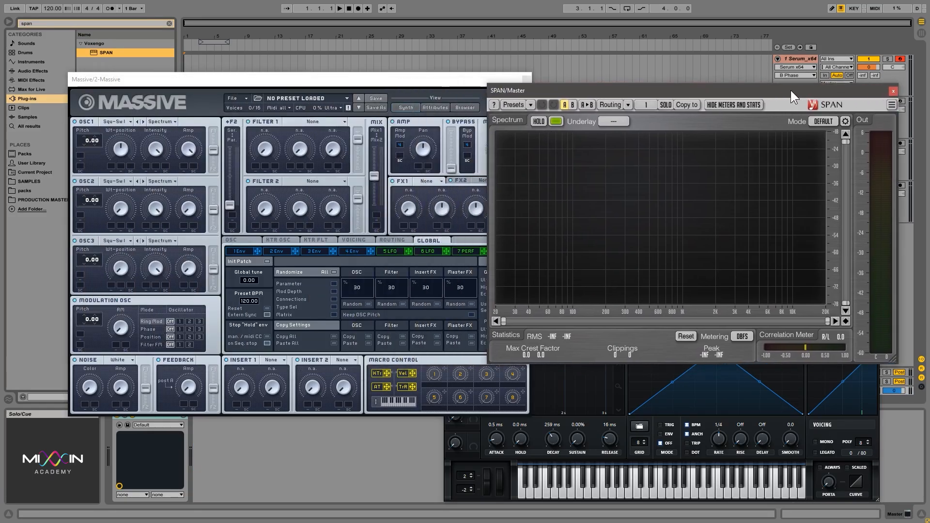
left_click(527, 78)
left_click_drag(528, 90, 547, 86)
left_click_drag(496, 138, 67, 19)
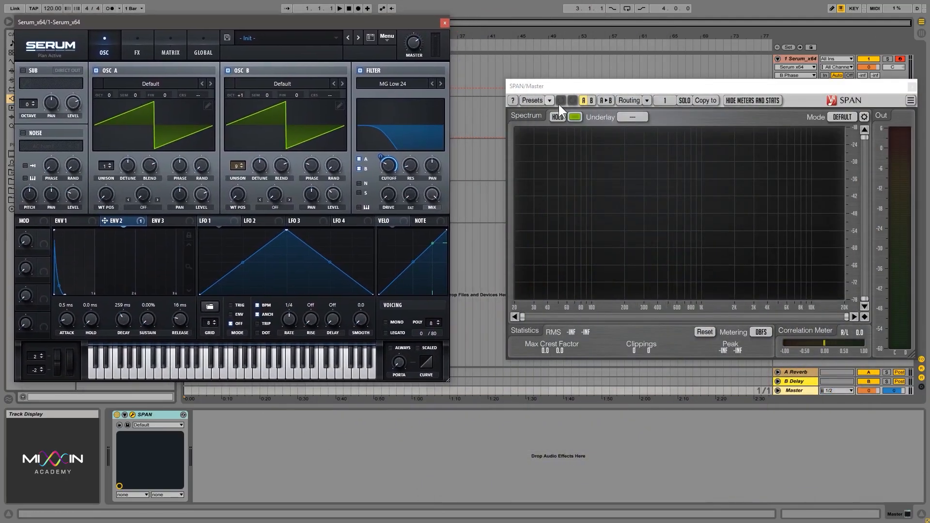
left_click_drag(556, 87, 525, 103)
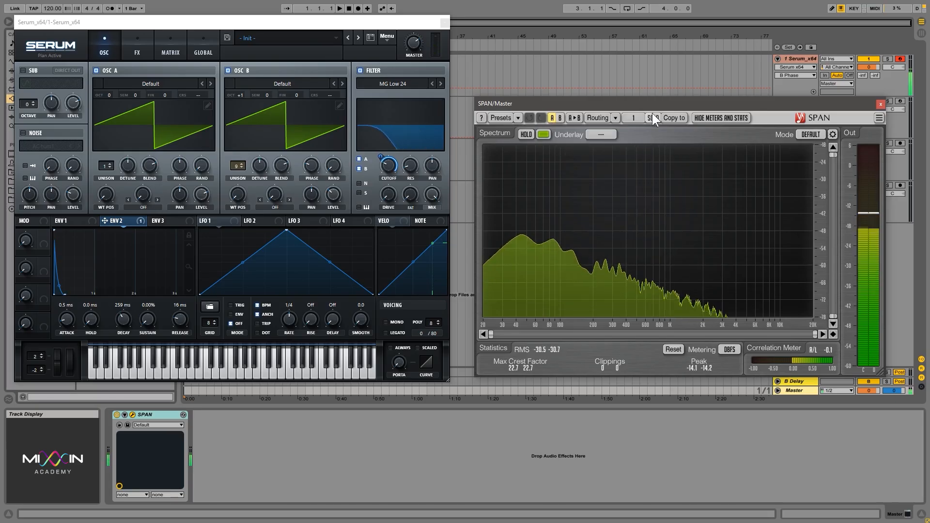
Step: Raise Serum's master volume and readjust oscillator B's phase while watching the low end in SPAN
left_click(412, 44)
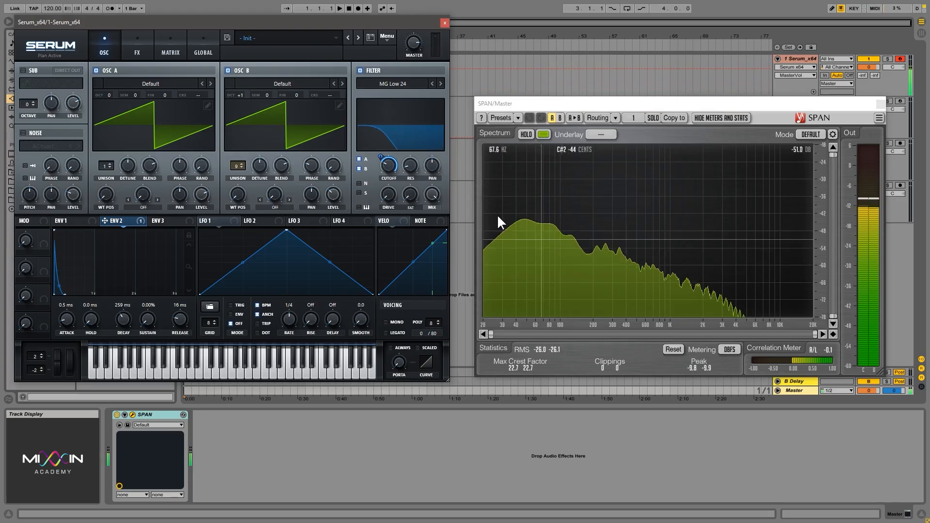
left_click(315, 165)
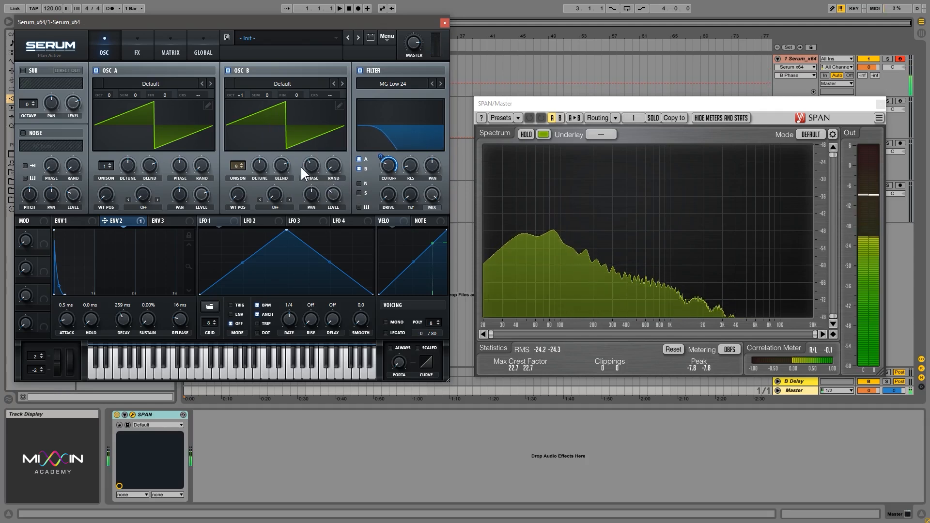
left_click_drag(312, 166, 313, 174)
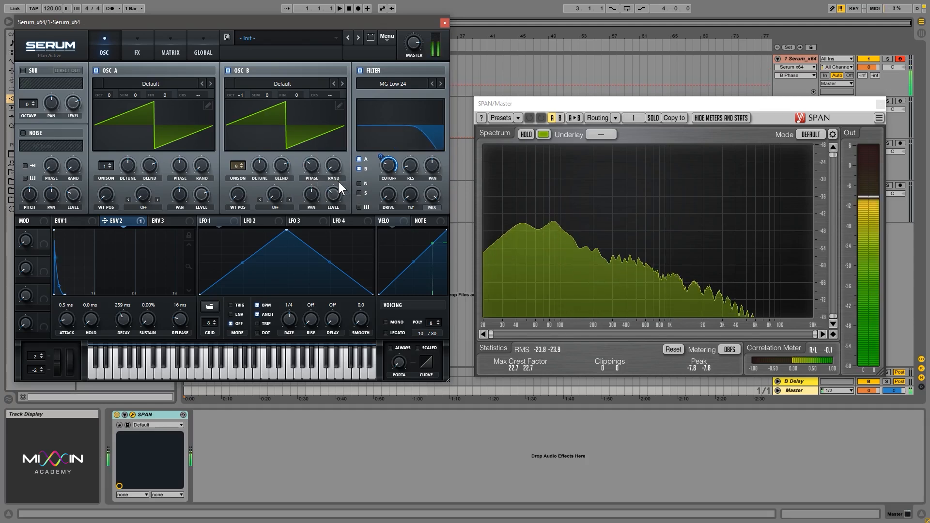
Step: Enable Serum's Distortion effect and raise its drive to about 83%
left_click(137, 47)
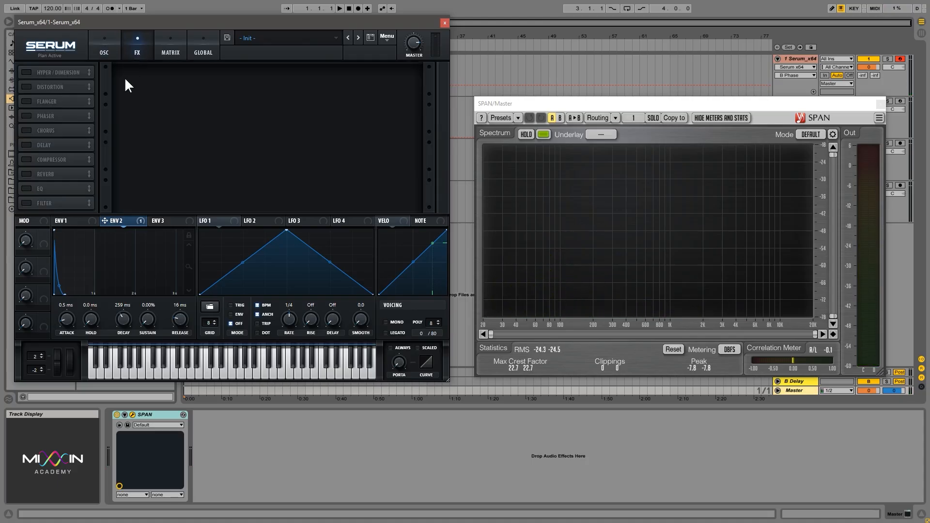
left_click(28, 85)
left_click_drag(342, 76, 344, 48)
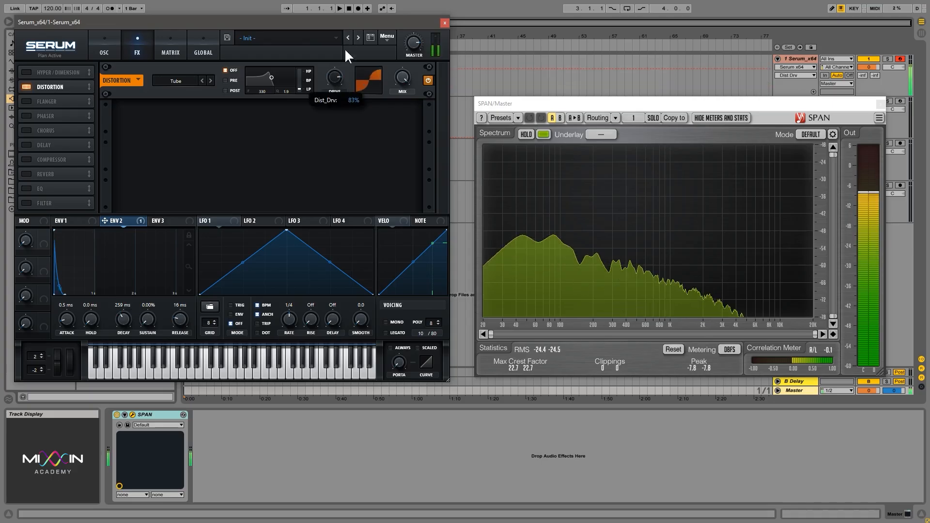
Step: Change the distortion type to Diode 2 and place its filter before the distortion with the Pre option
left_click(211, 79)
left_click(211, 79)
left_click(210, 78)
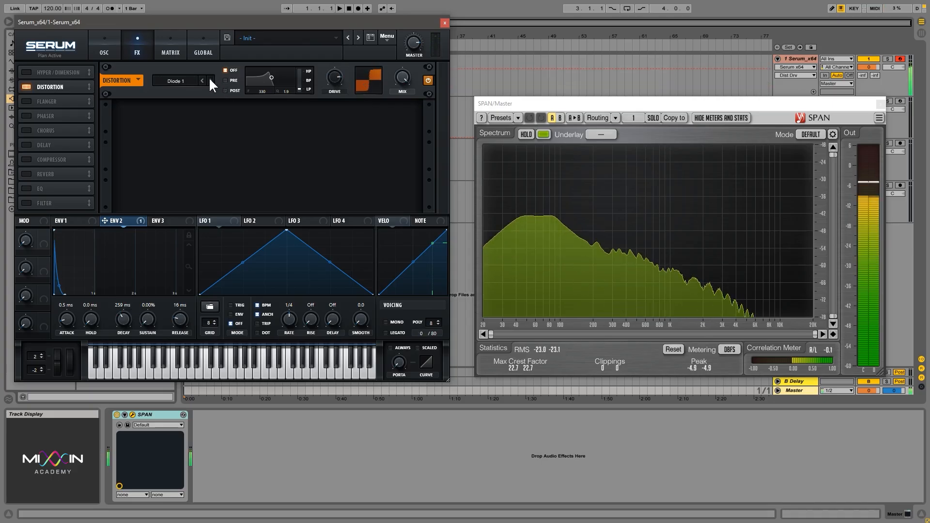
left_click(208, 80)
left_click(226, 81)
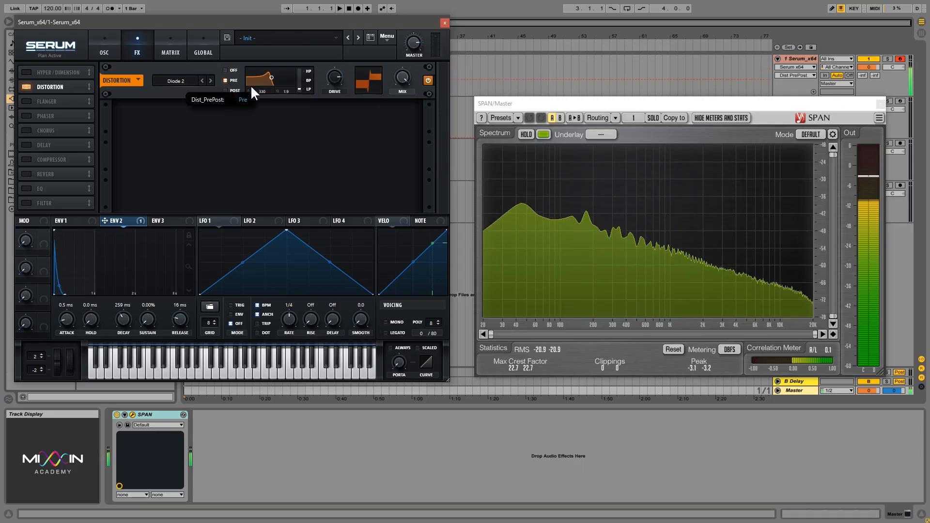
Step: Shape the distortion's filter as a high-pass at 242 Hz with a resonance of 0.1
left_click_drag(245, 89, 272, 82)
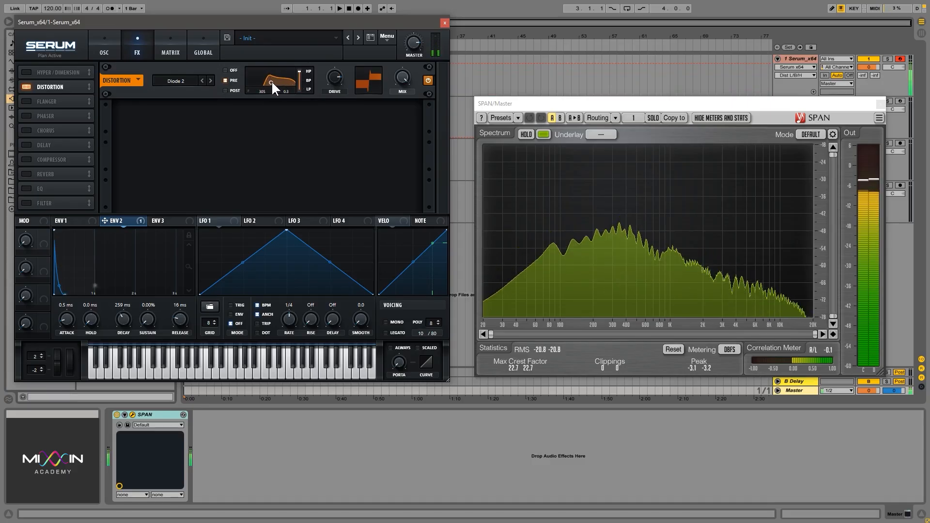
left_click_drag(279, 79, 269, 84)
left_click_drag(269, 81, 269, 85)
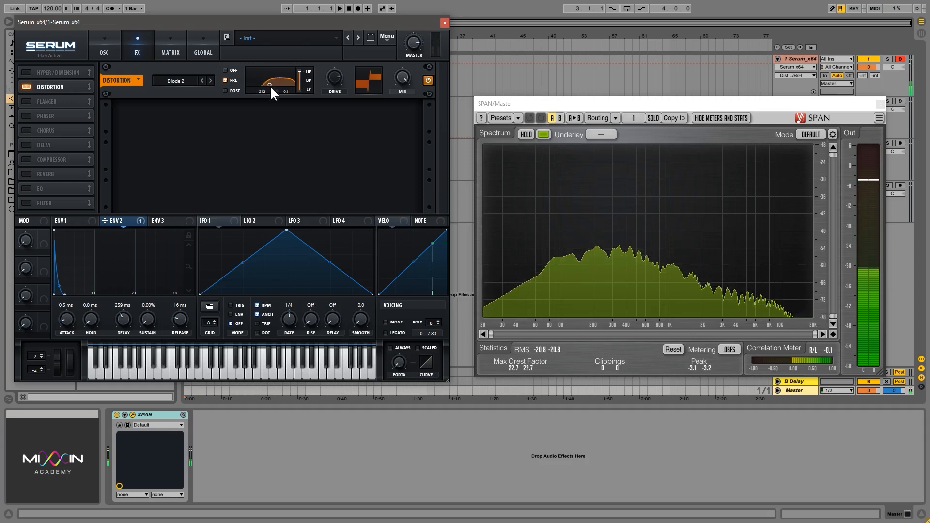
Step: Audition further distortion types, including Downsample and X-Shaper, and end on SoftClip
left_click(211, 80)
left_click(210, 80)
left_click(211, 81)
left_click(211, 81)
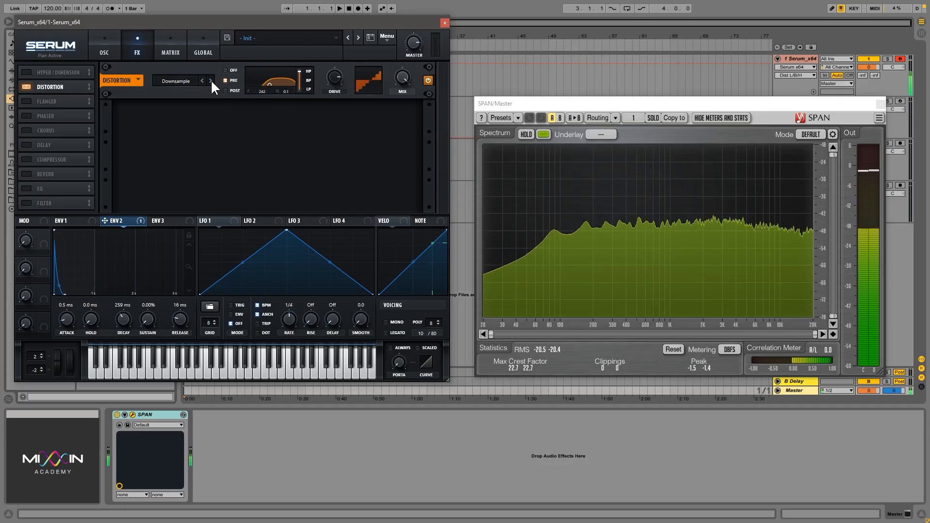
left_click(210, 81)
left_click(211, 80)
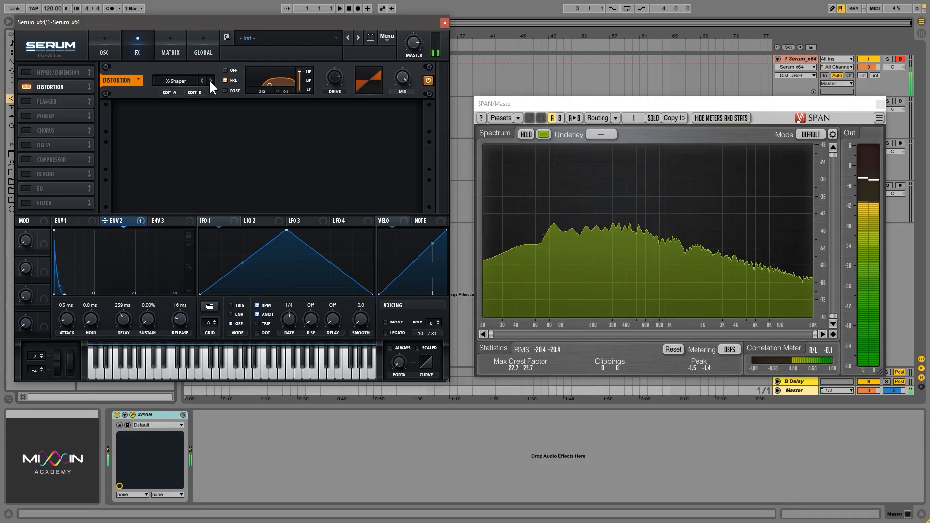
left_click(211, 81)
left_click(211, 81)
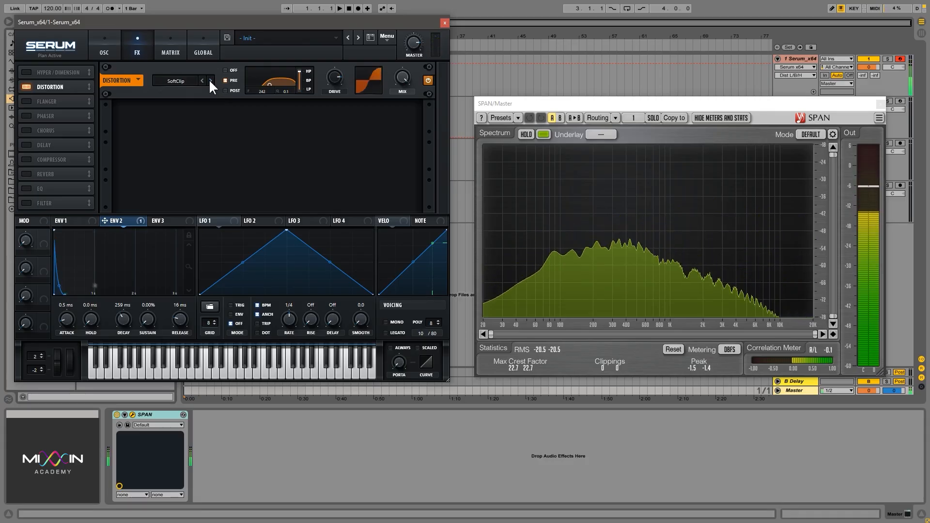
Step: Change the distortion type to Diode 1, move its high-pass filter to 523 Hz, and lower the drive
left_click(210, 80)
left_click(210, 80)
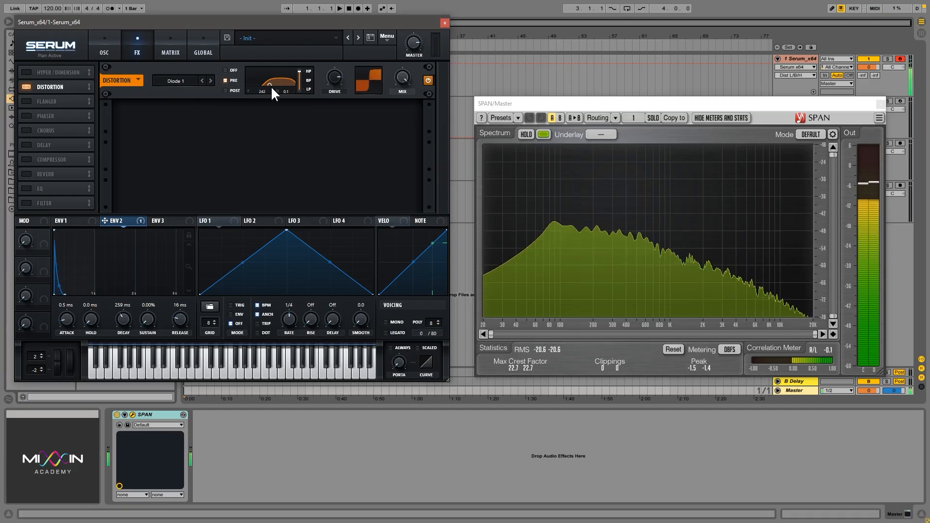
left_click_drag(271, 86, 275, 85)
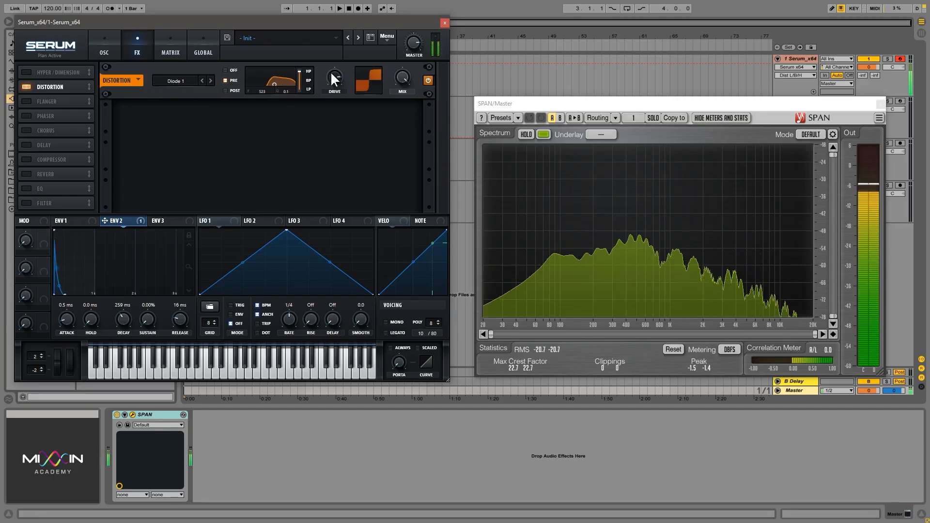
left_click_drag(331, 72, 339, 118)
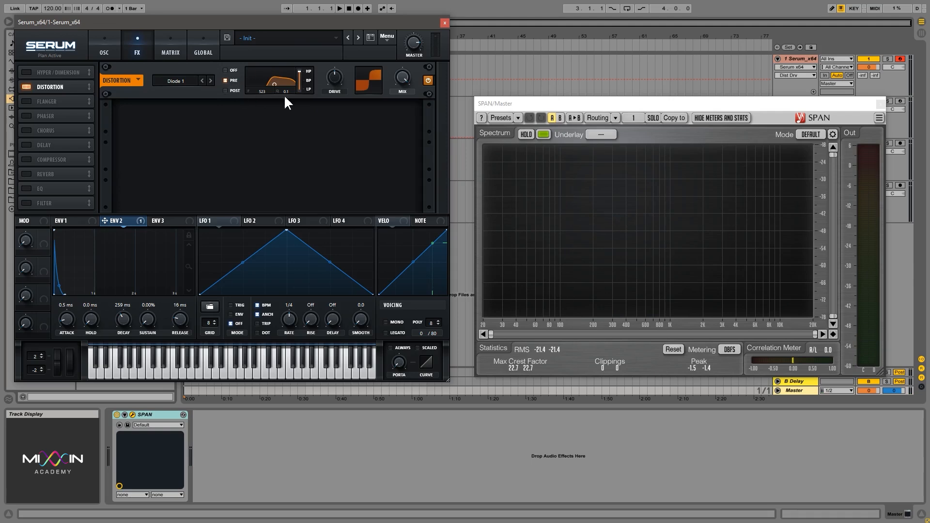
Step: Enable the sub oscillator with a sine wave and raise its level
left_click(103, 43)
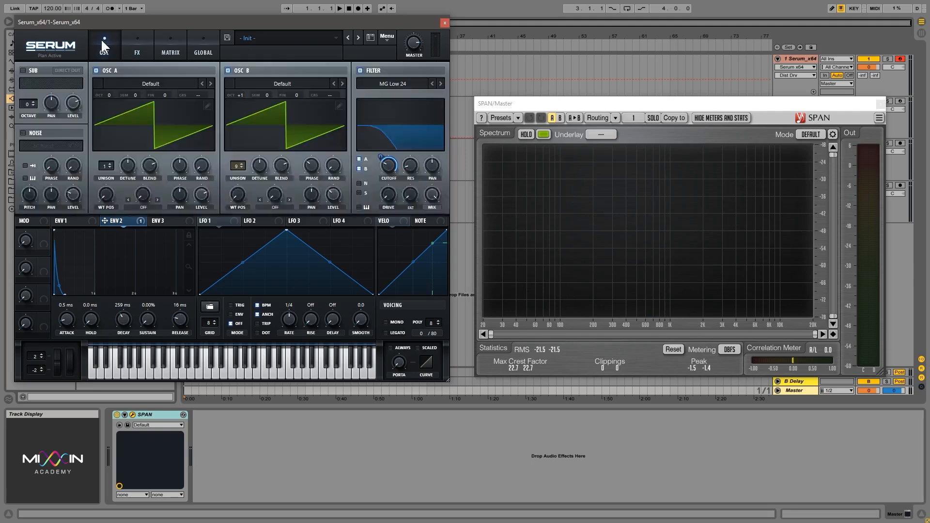
left_click(27, 82)
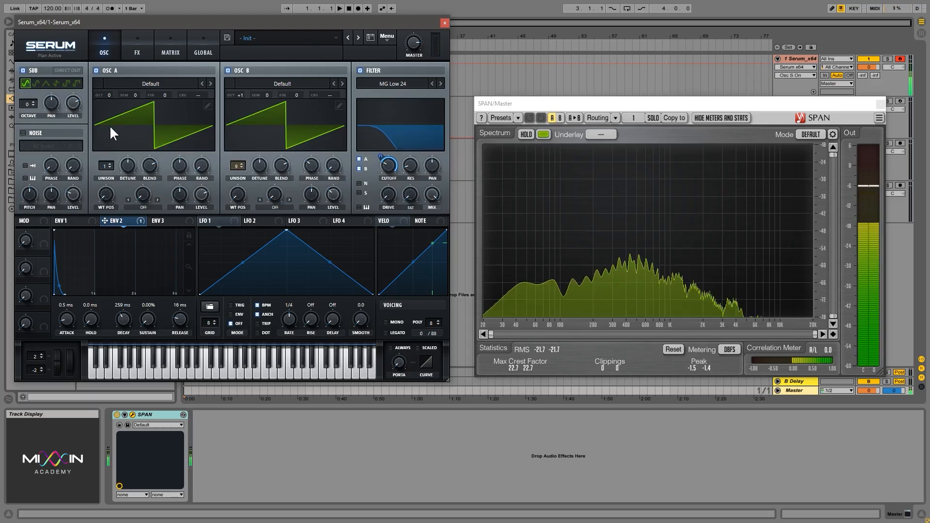
left_click_drag(71, 104, 77, 74)
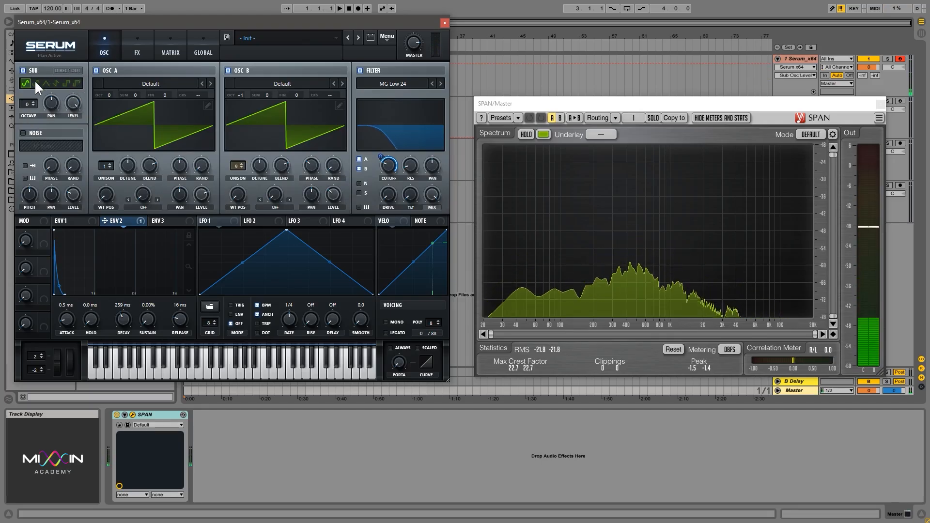
Step: Route the sub oscillator through Direct Out so it bypasses the filter and distortion
left_click(138, 48)
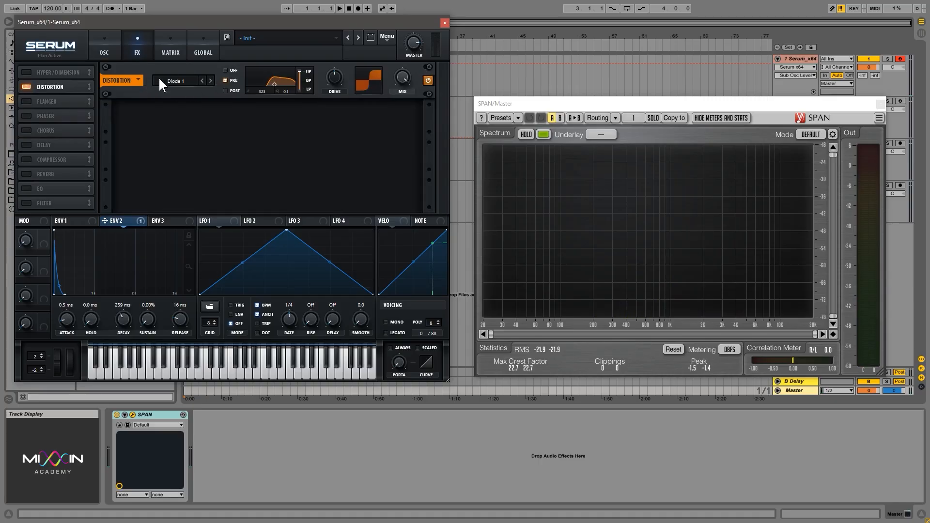
left_click(107, 46)
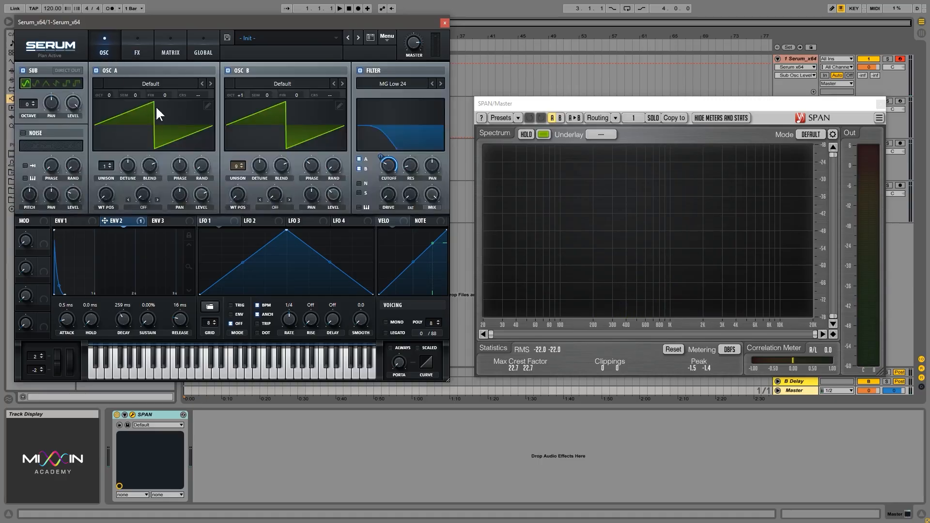
left_click(76, 71)
left_click_drag(519, 104, 516, 102)
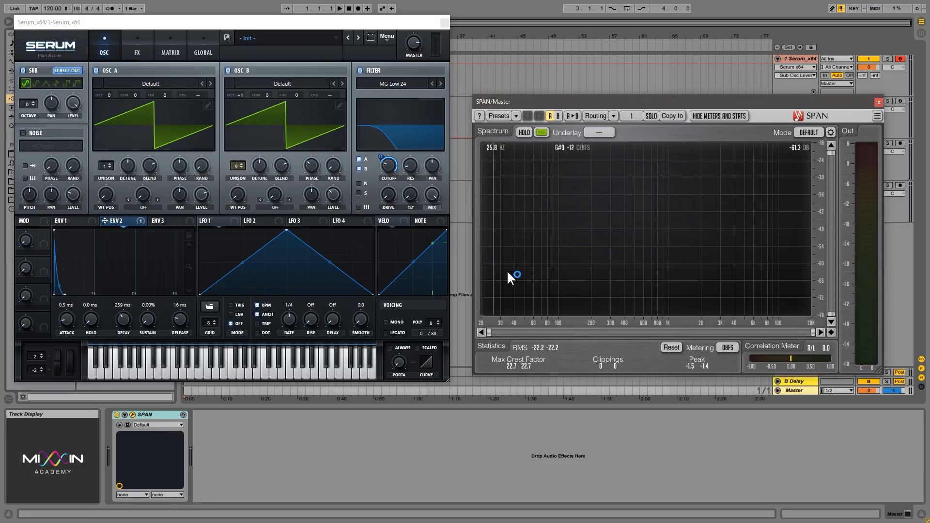
left_click(132, 53)
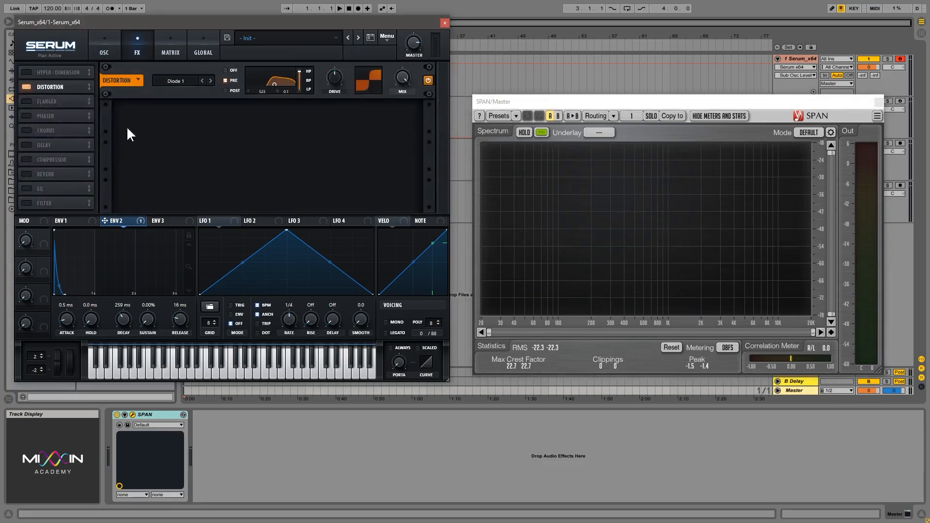
left_click(108, 45)
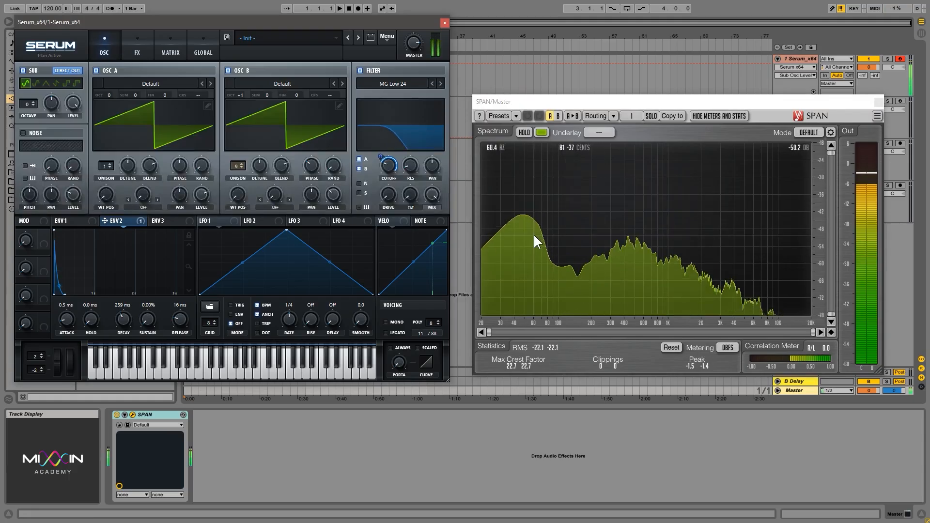
Step: Audition the rounded and square sub oscillator shapes and end on the triangle wave
left_click(34, 82)
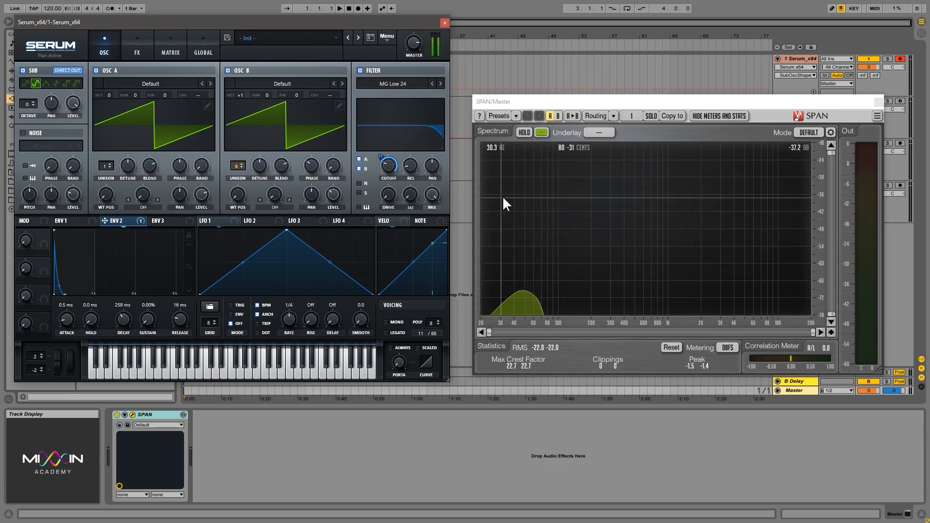
left_click(65, 82)
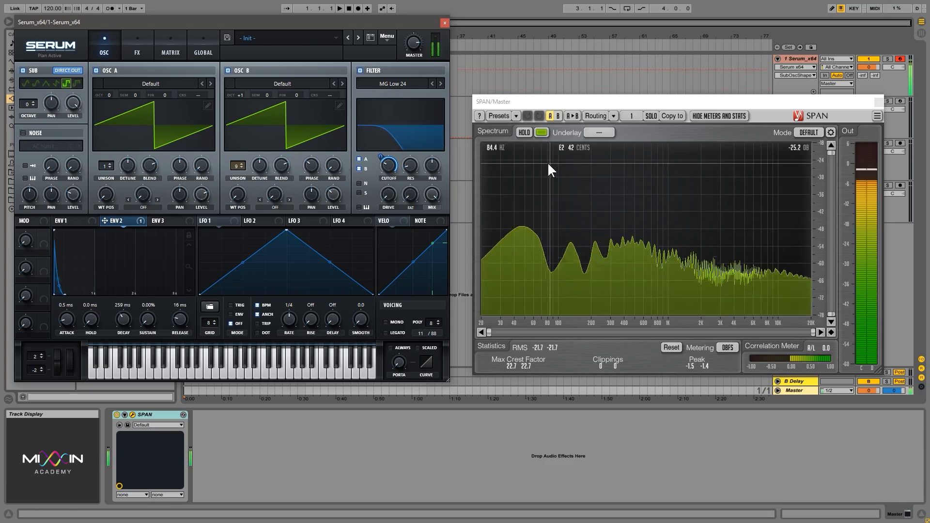
left_click(45, 82)
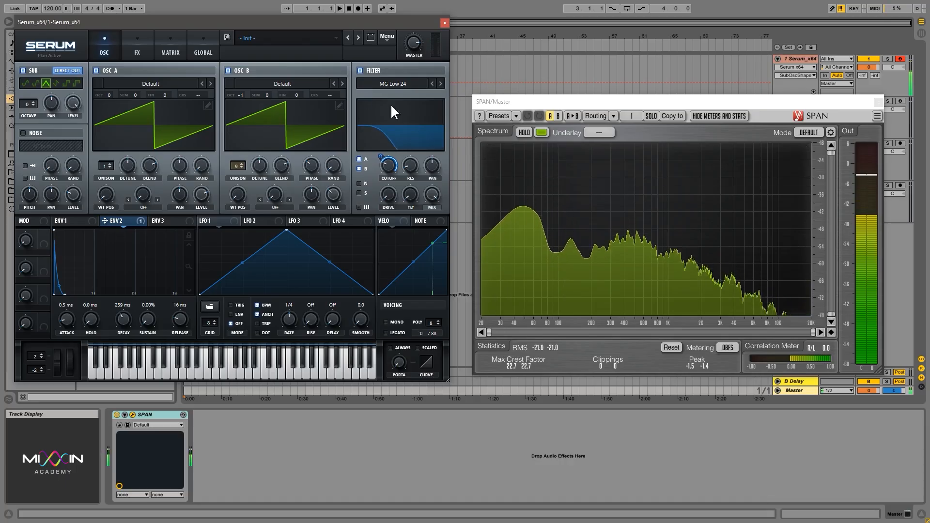
Step: Readjust the distortion's mix and drive, trying the drive at about 78% before pulling it back down
left_click(153, 56)
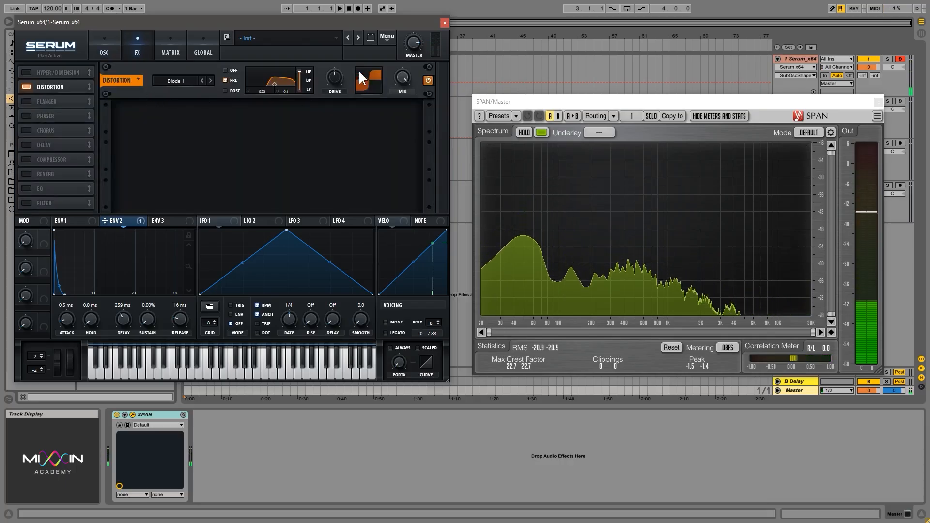
mouse_move(335, 77)
left_mouse_down()
mouse_move(335, 94)
mouse_move(339, 67)
left_mouse_up()
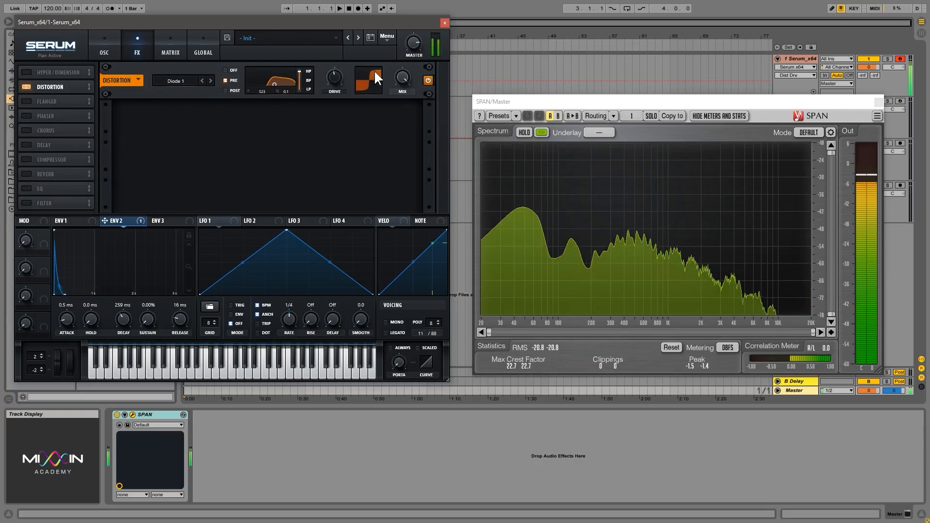
mouse_move(404, 76)
left_mouse_down()
mouse_move(414, 156)
mouse_move(415, 96)
mouse_move(345, 86)
mouse_move(401, 74)
mouse_move(409, 135)
mouse_move(417, 68)
left_mouse_up()
left_click_drag(334, 78, 398, 46)
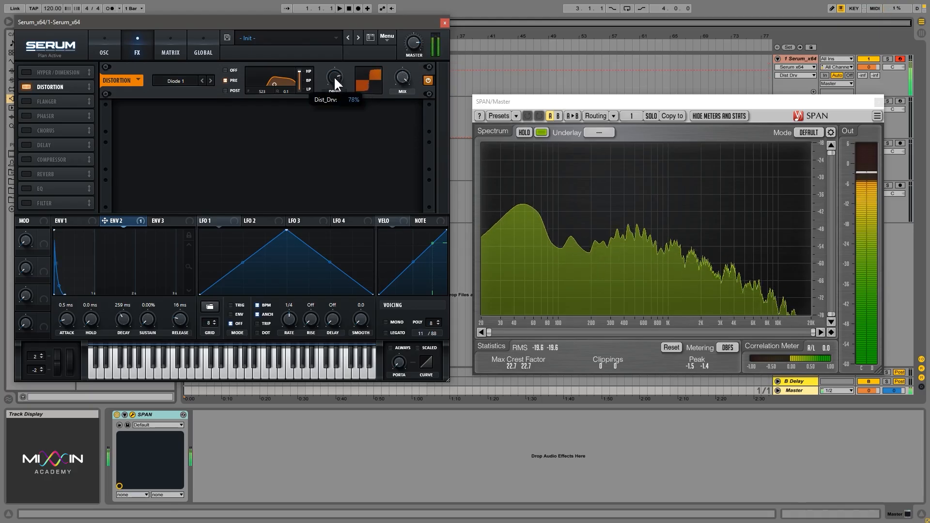
left_click_drag(333, 76, 338, 104)
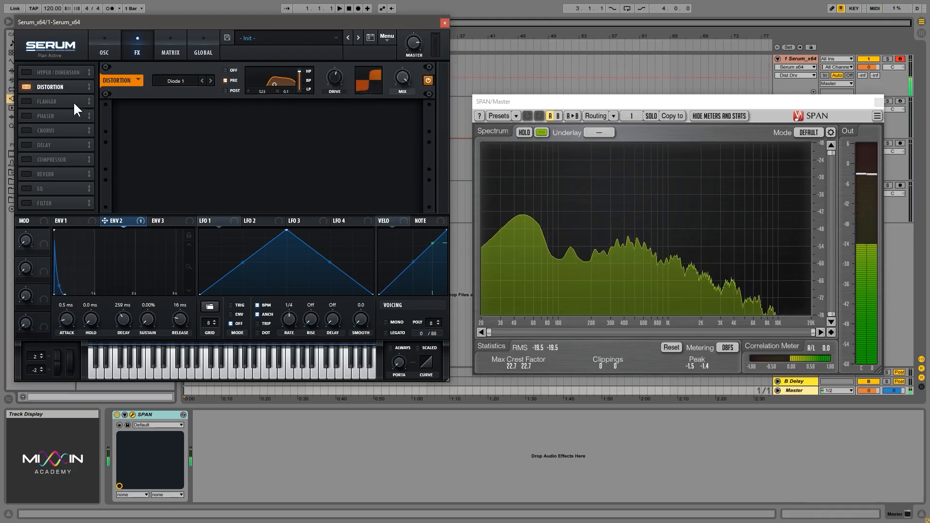
Step: Enable the Delay effect and set its mix to about 27% and its feedback to about 30%
left_click(28, 145)
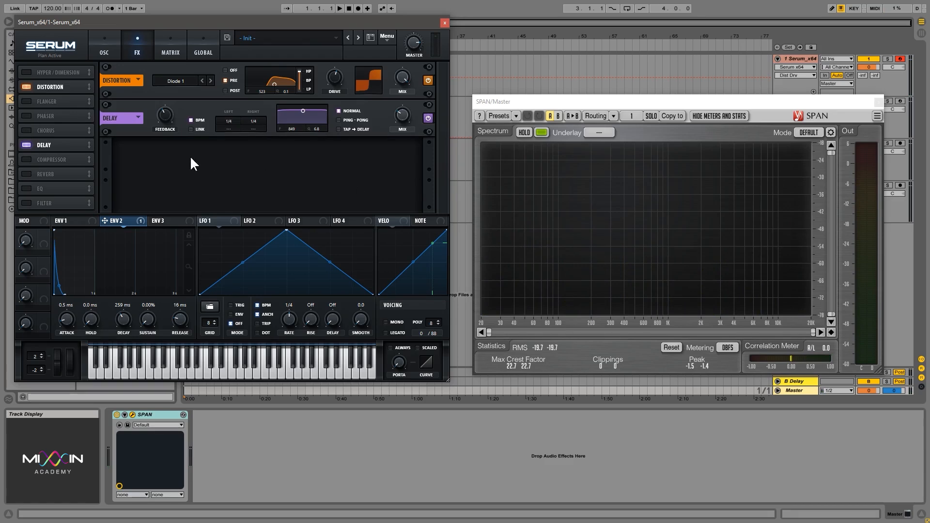
left_click(163, 117)
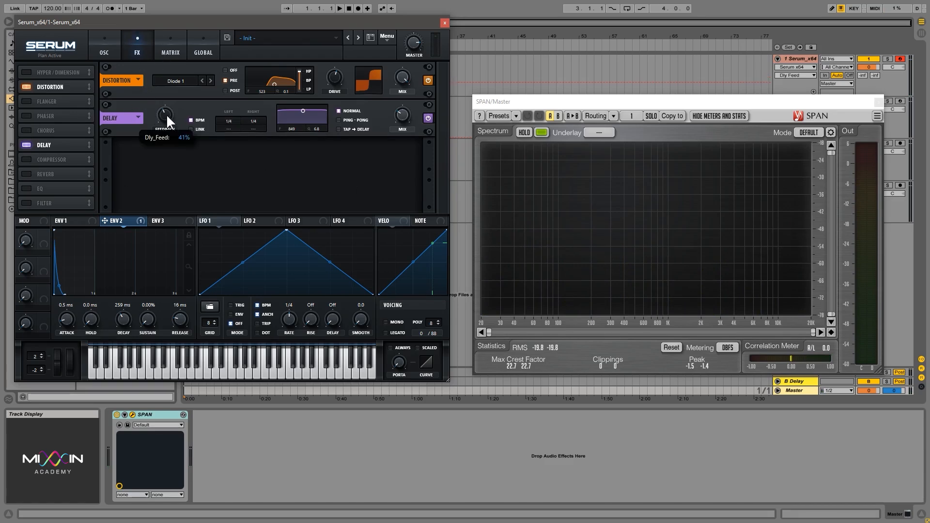
left_click(402, 116)
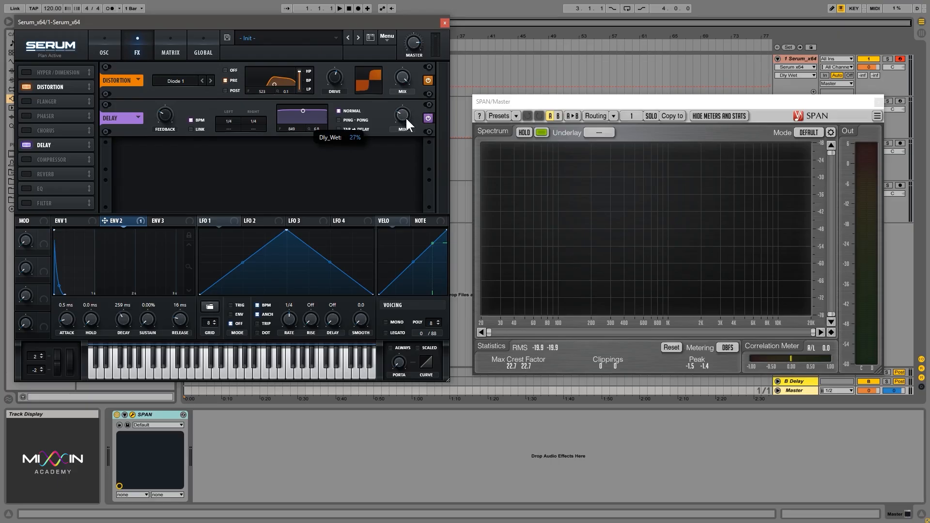
left_click_drag(406, 113, 406, 109)
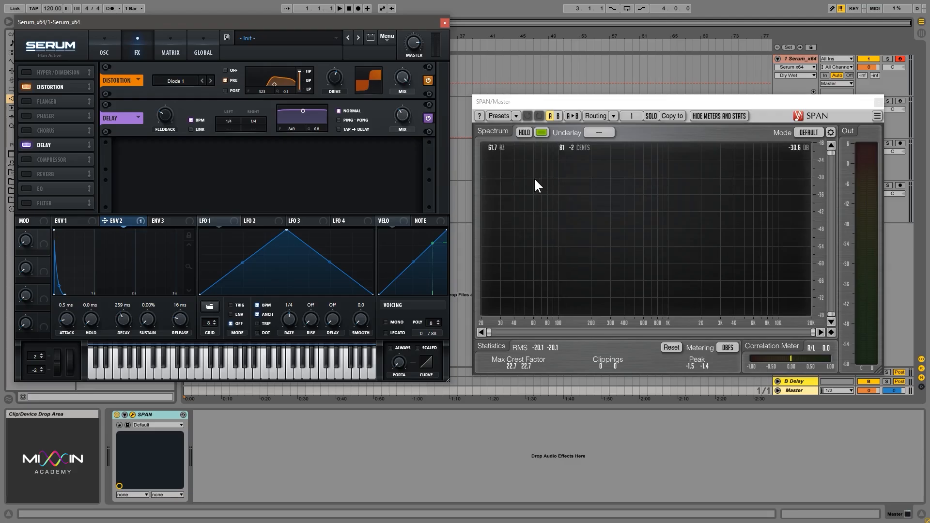
left_click_drag(166, 116, 166, 111)
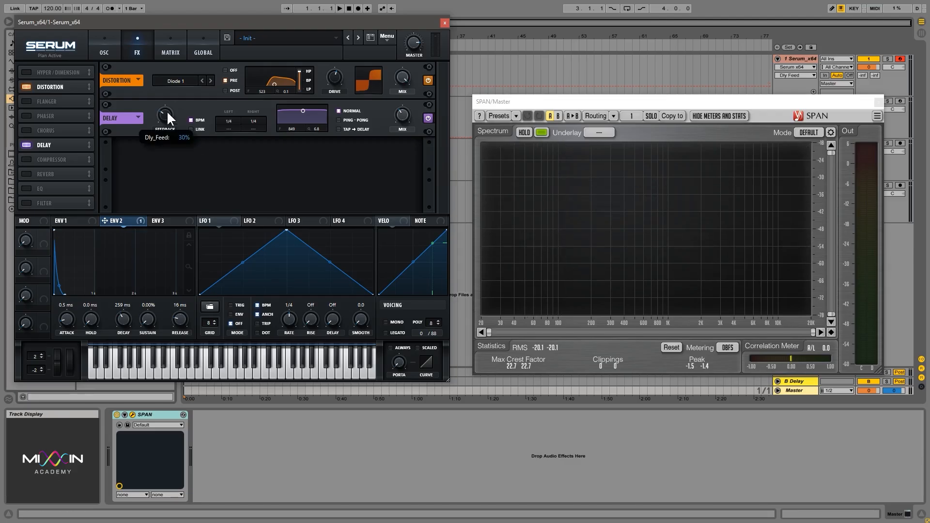
Step: Check the sub oscillator's settings and fine-tune the delay's mix around 26%
left_click(105, 47)
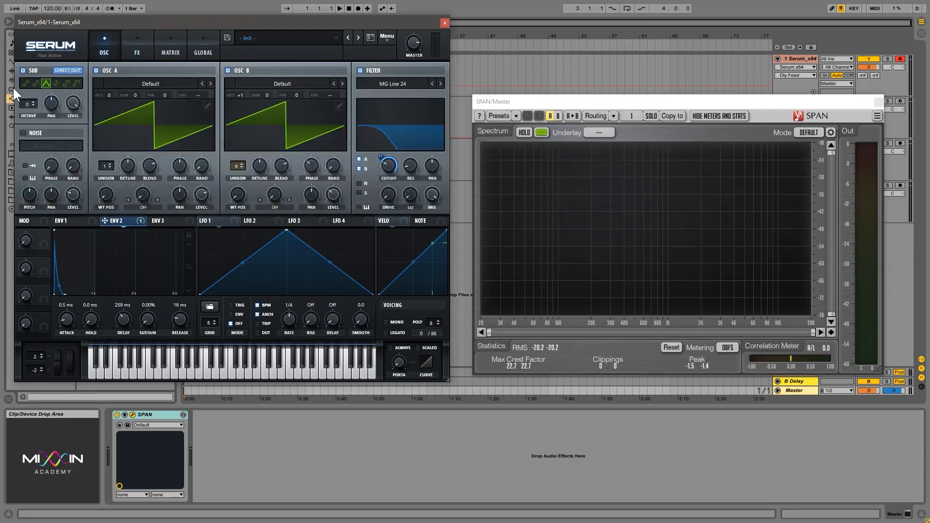
left_click(135, 48)
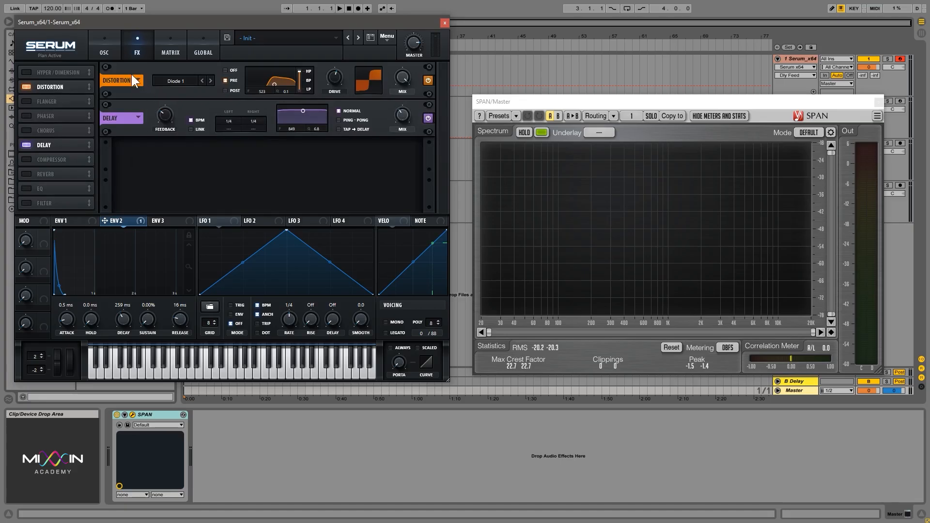
left_click(402, 123)
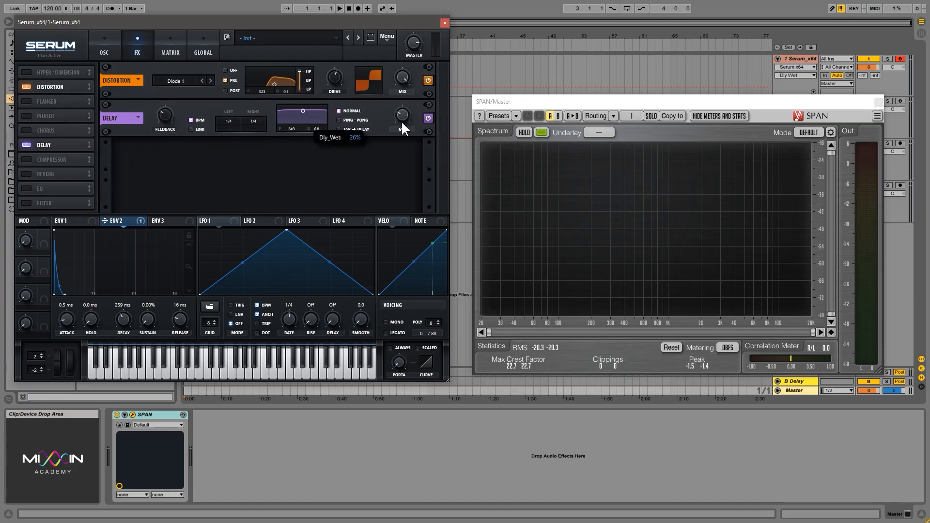
left_click_drag(406, 114, 405, 107)
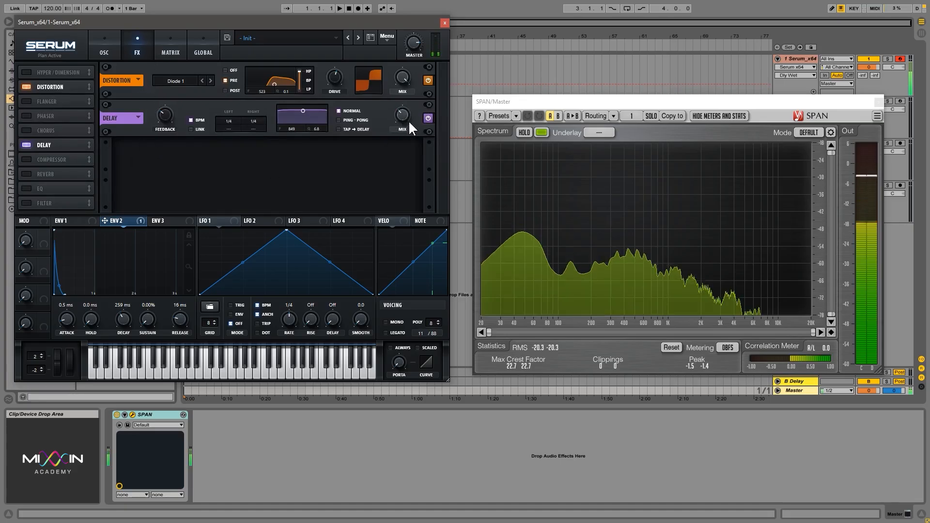
Step: Link the delay's left and right times at 1/8 in Ping-Pong mode and readjust its mix and feedback
left_click(193, 128)
mouse_move(220, 122)
left_mouse_down()
mouse_move(236, 115)
mouse_move(232, 128)
left_mouse_up()
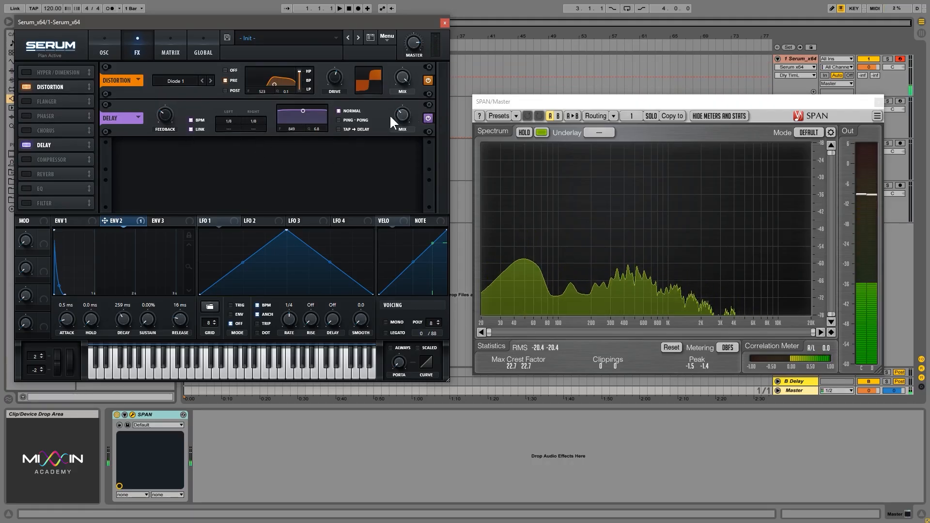
left_click(356, 120)
left_click(404, 116)
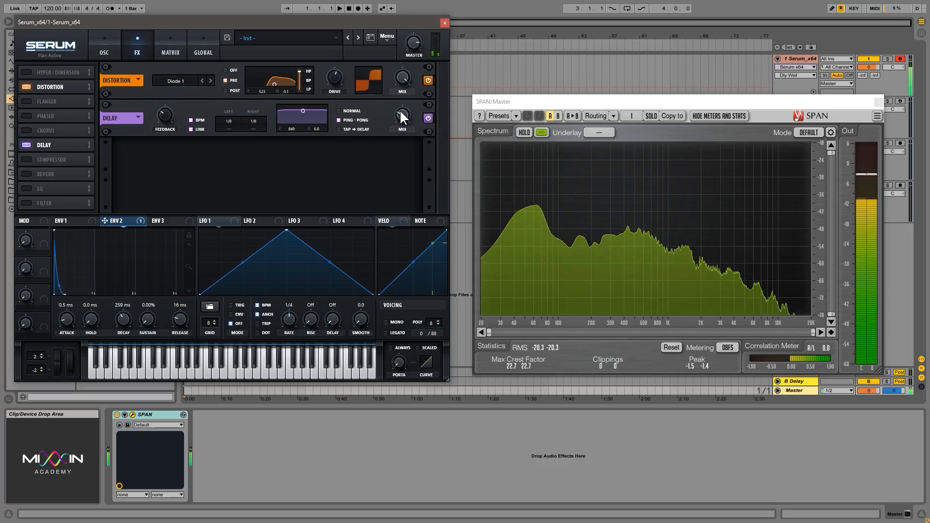
left_click_drag(402, 116, 400, 131)
left_click(166, 113)
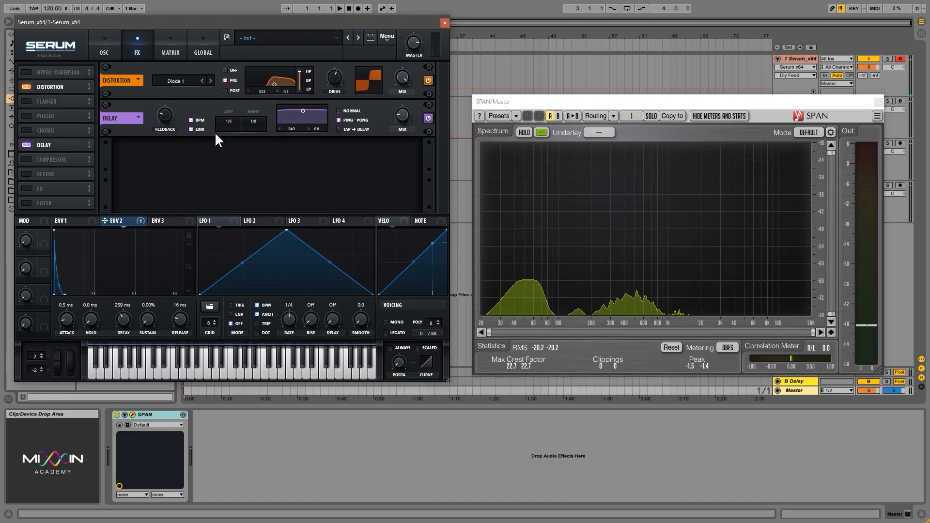
Step: Bypass the delay and enable the Reverb effect, adjusting its mix, decay and size
left_click(429, 118)
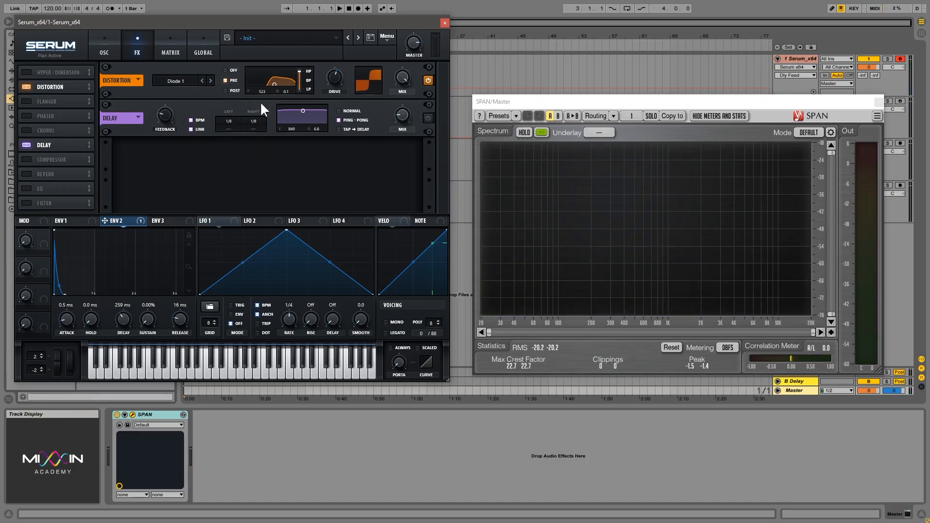
left_click(28, 175)
left_click(402, 154)
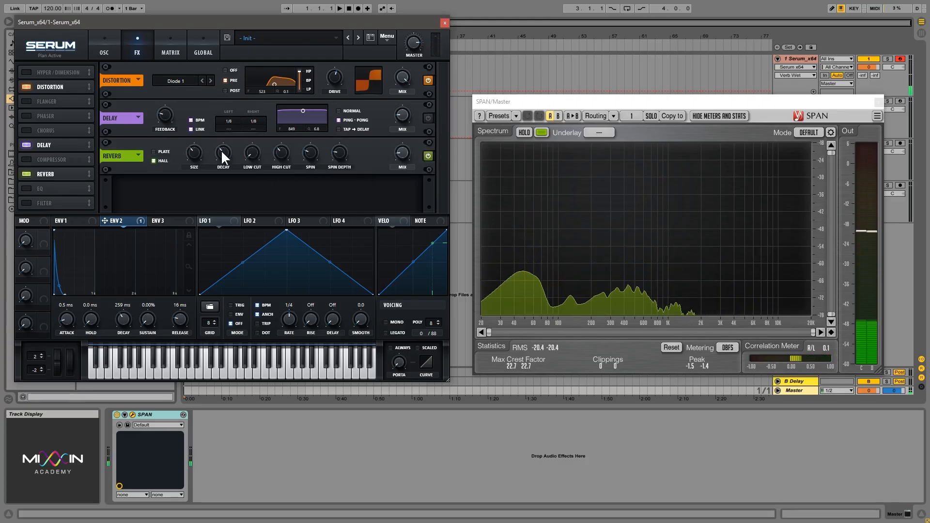
left_click_drag(222, 151, 196, 167)
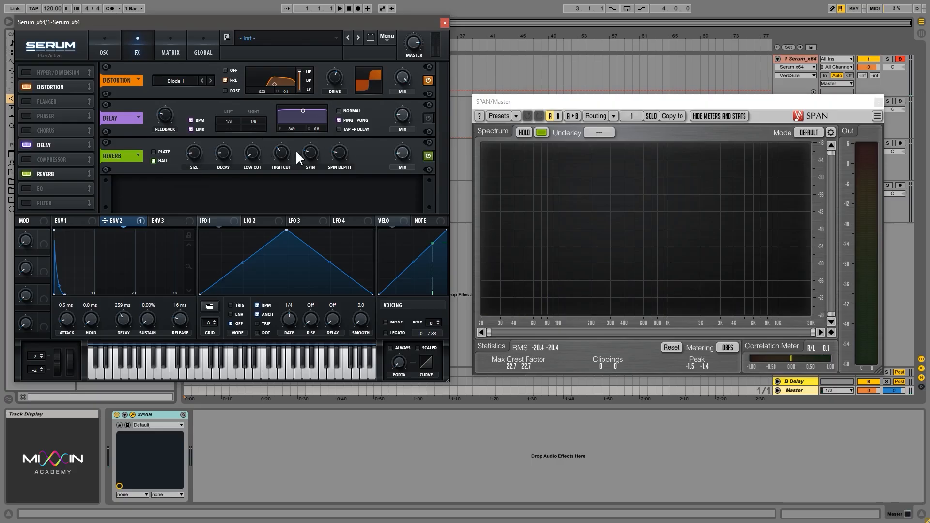
left_click(93, 57)
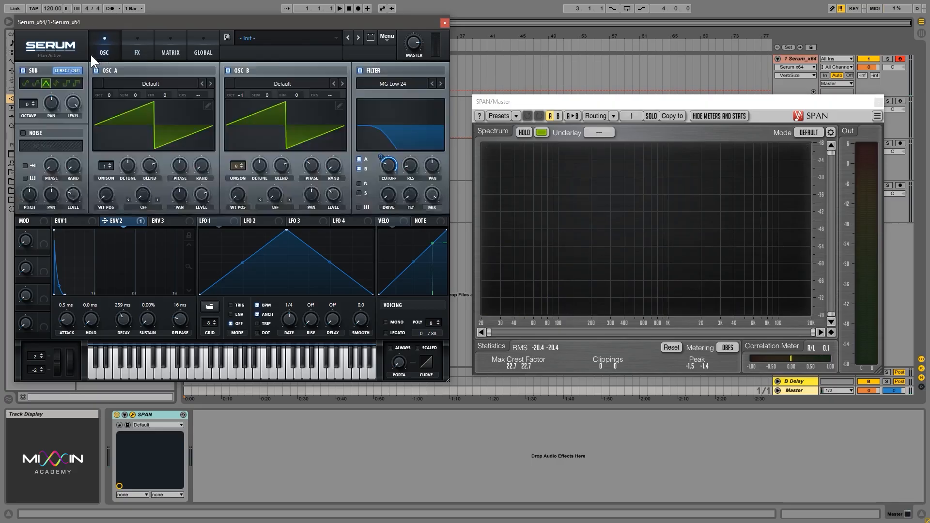
left_click(127, 49)
left_click(95, 56)
left_click(132, 51)
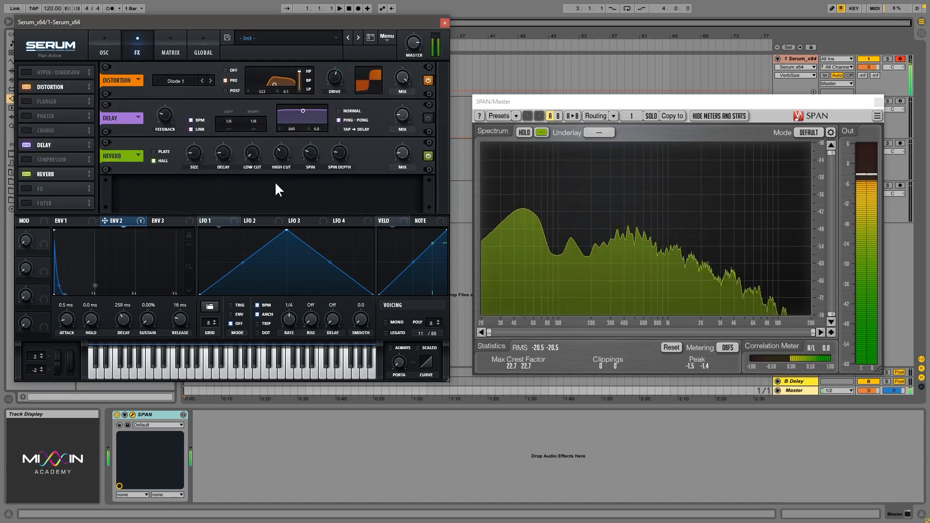
Step: Switch the reverb from Hall to Plate and adjust its size, pre-delay and mix
left_click_drag(223, 152, 223, 155)
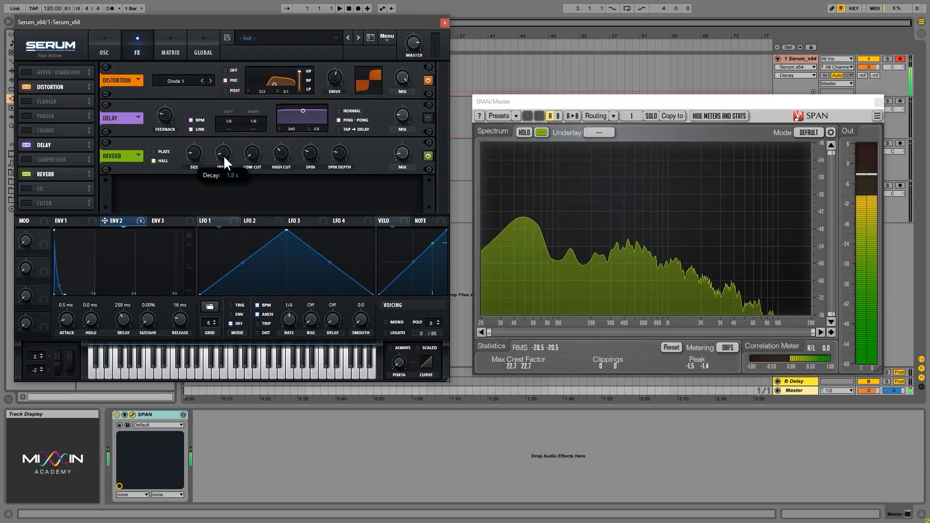
left_click(153, 152)
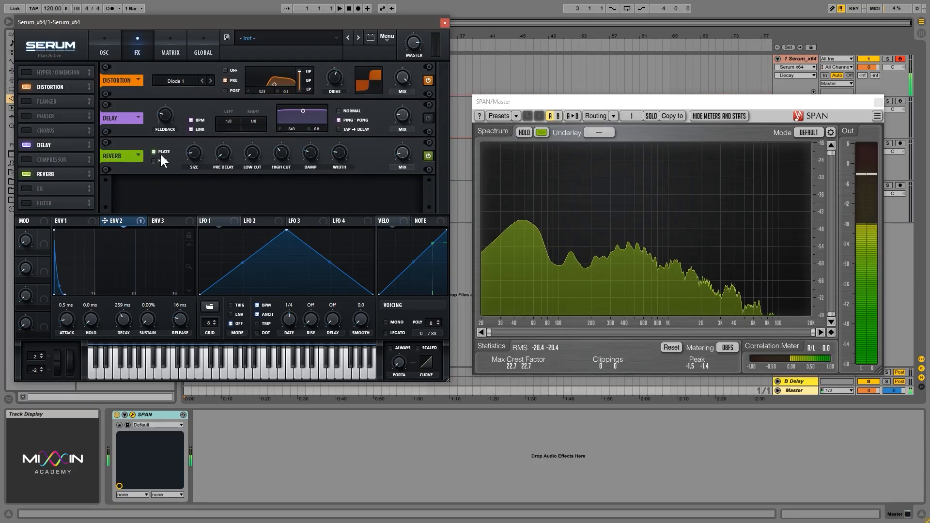
left_click(221, 153)
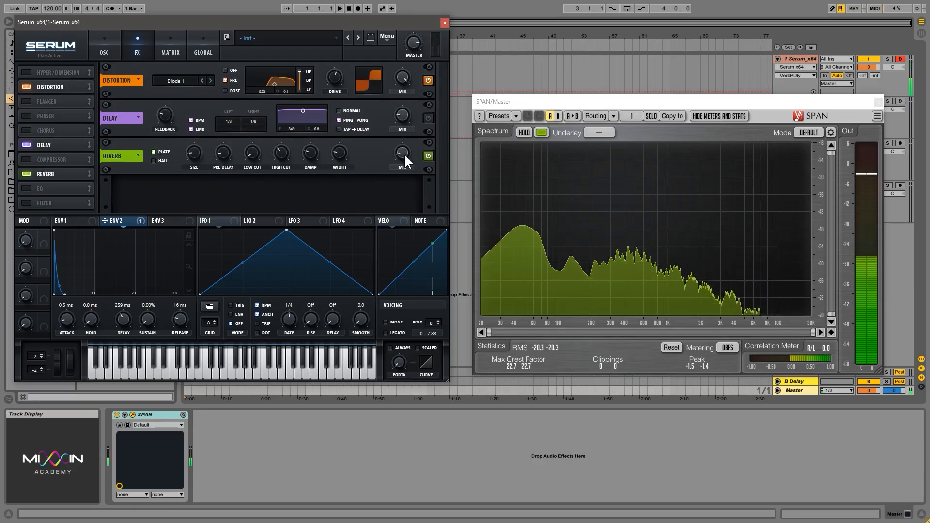
left_click(194, 153)
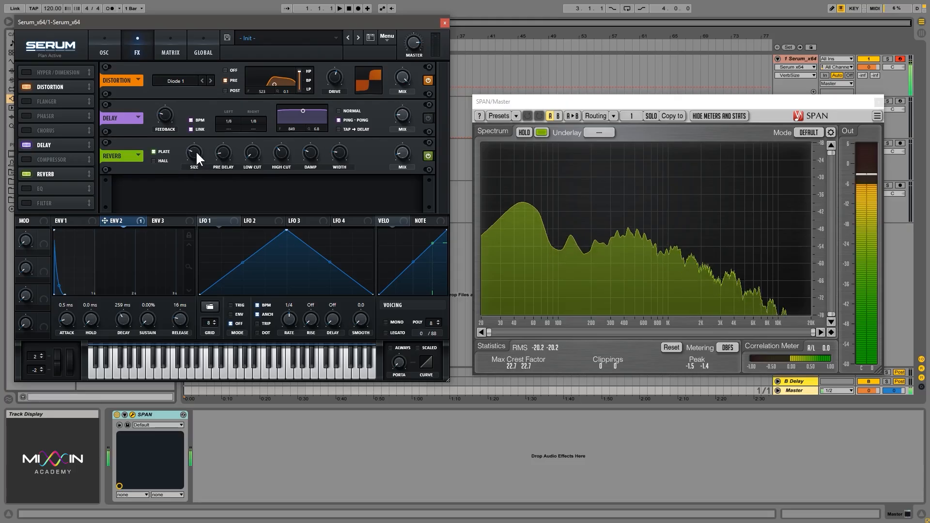
left_click_drag(195, 154, 225, 165)
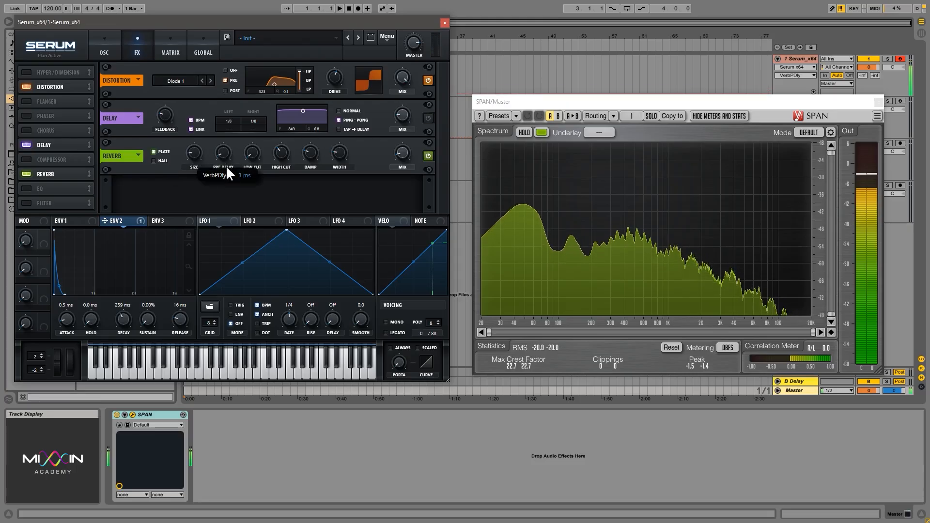
left_click(404, 153)
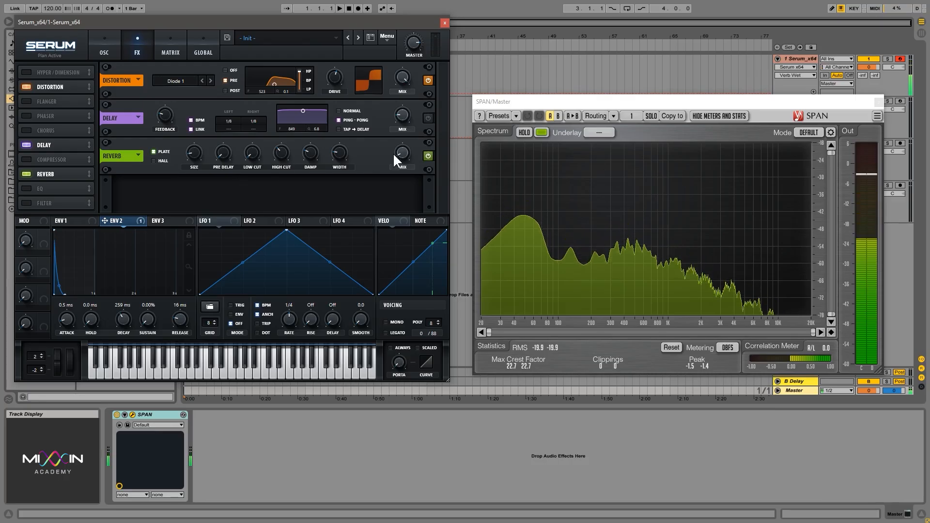
left_click_drag(405, 153, 407, 148)
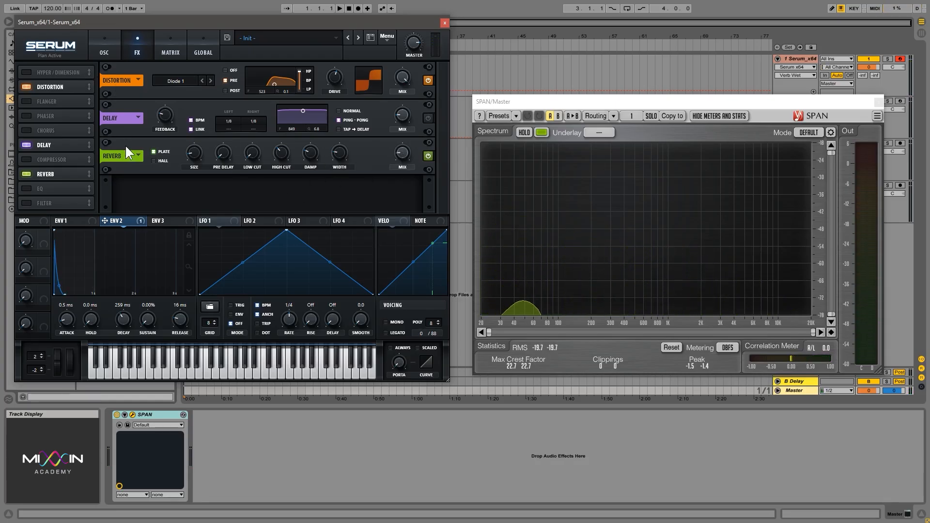
Step: Enable the Hyper/Dimension effect, pull the Hyper mix down, and adjust the Dimension size with its mix at about 44%
left_click(27, 71)
left_click_drag(288, 78, 356, 173)
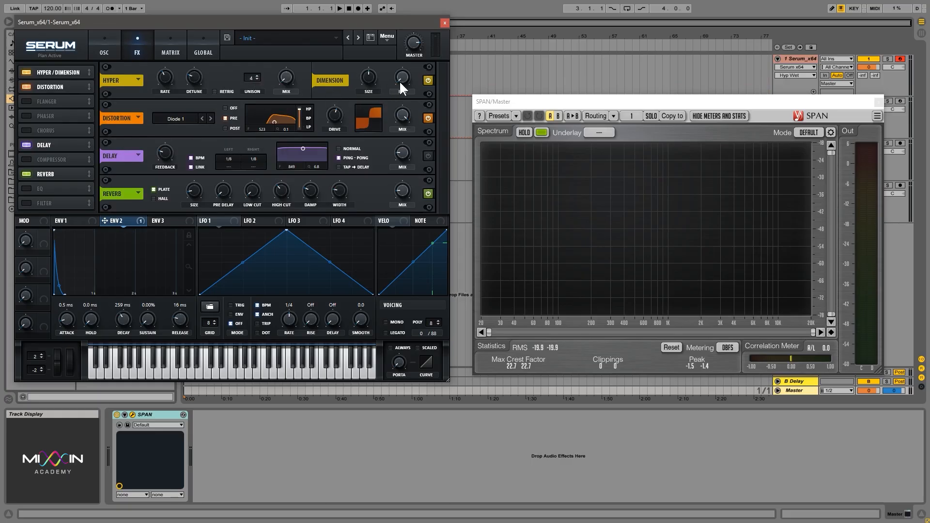
left_click_drag(369, 75, 375, 107)
left_click_drag(407, 79, 402, 43)
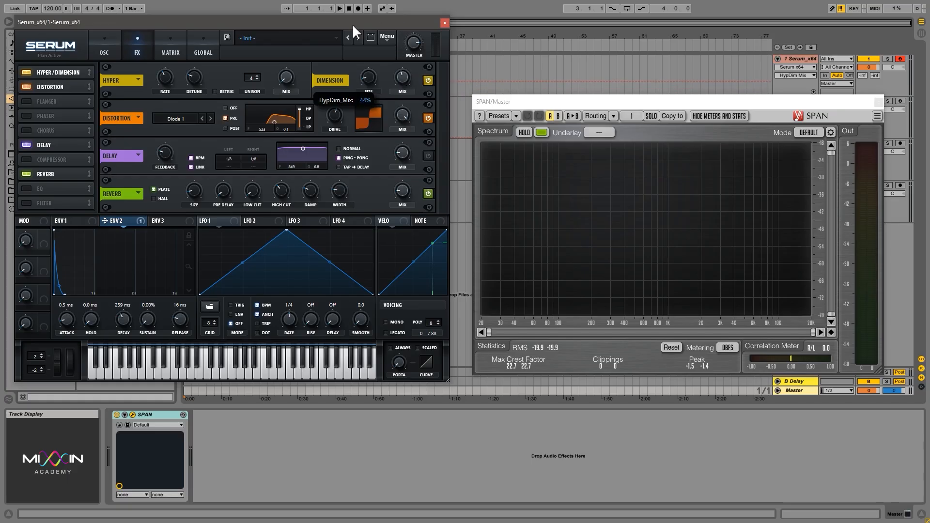
Step: Check the sub oscillator's direct-out routing, reduce the Dimension size to about 9% and readjust its mix
left_click(105, 43)
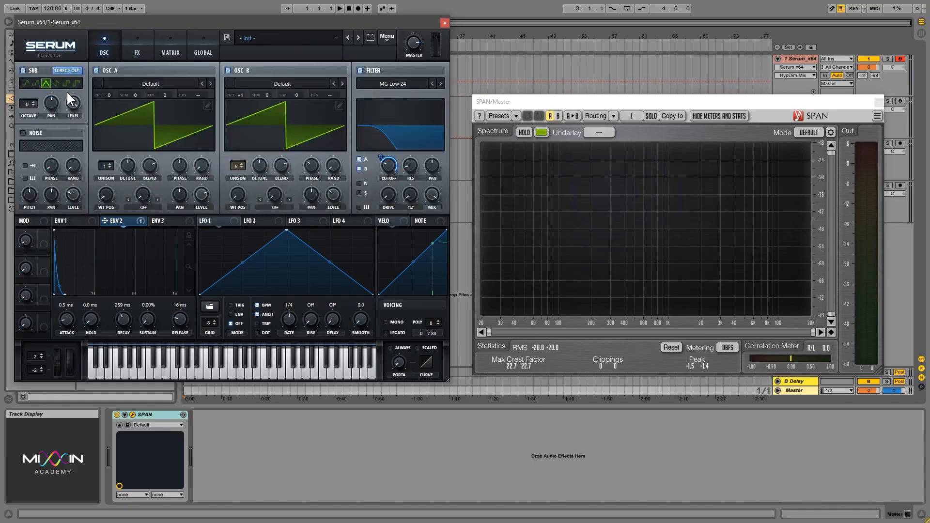
left_click(133, 51)
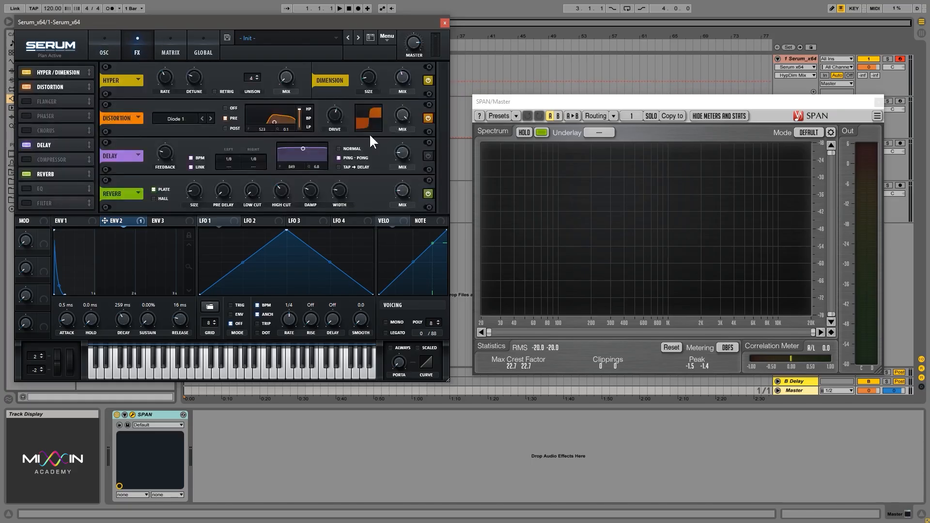
left_click(97, 50)
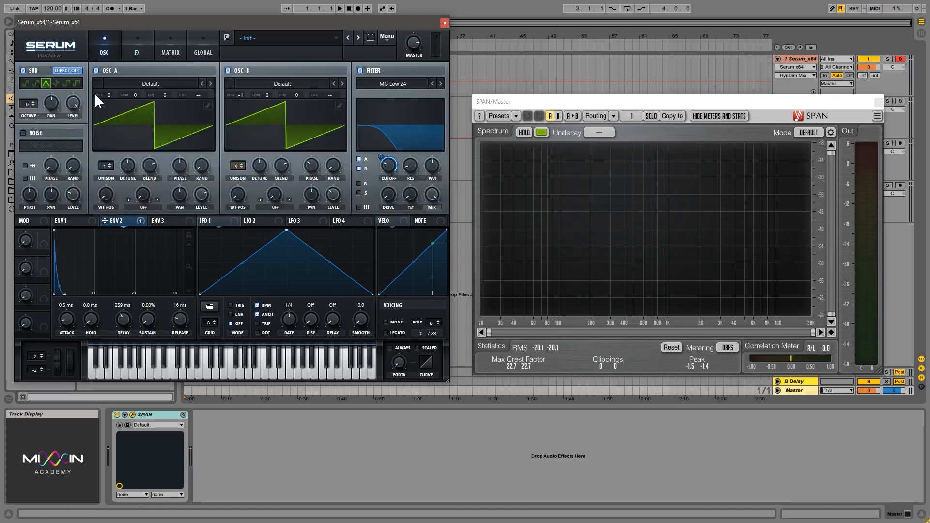
left_click(138, 51)
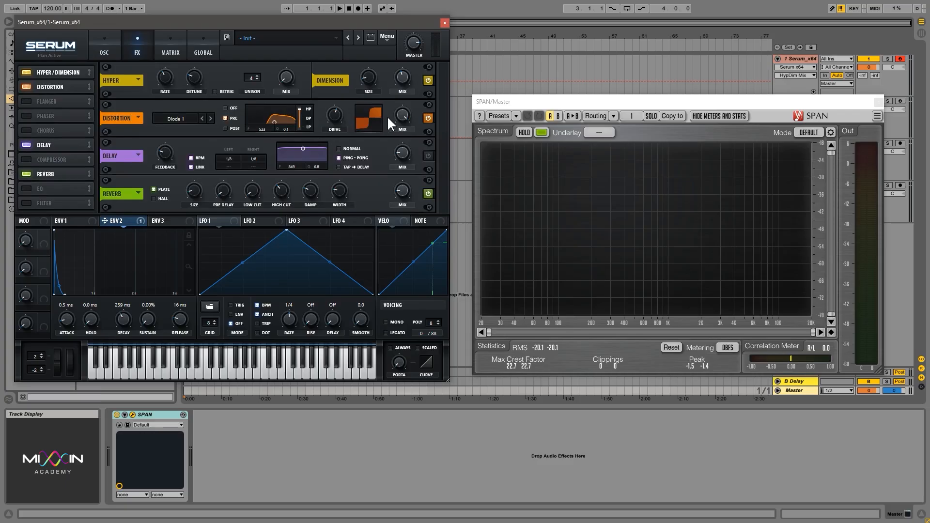
left_click(371, 75)
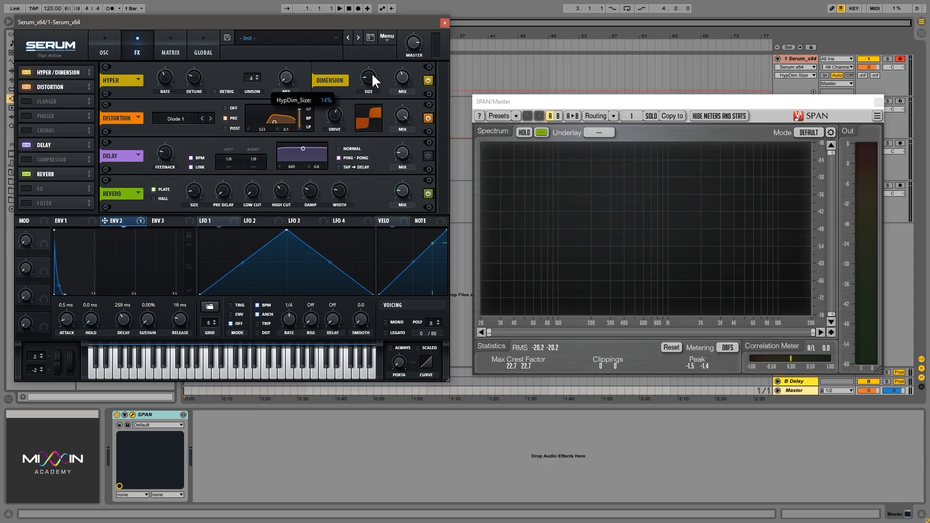
left_click(407, 78)
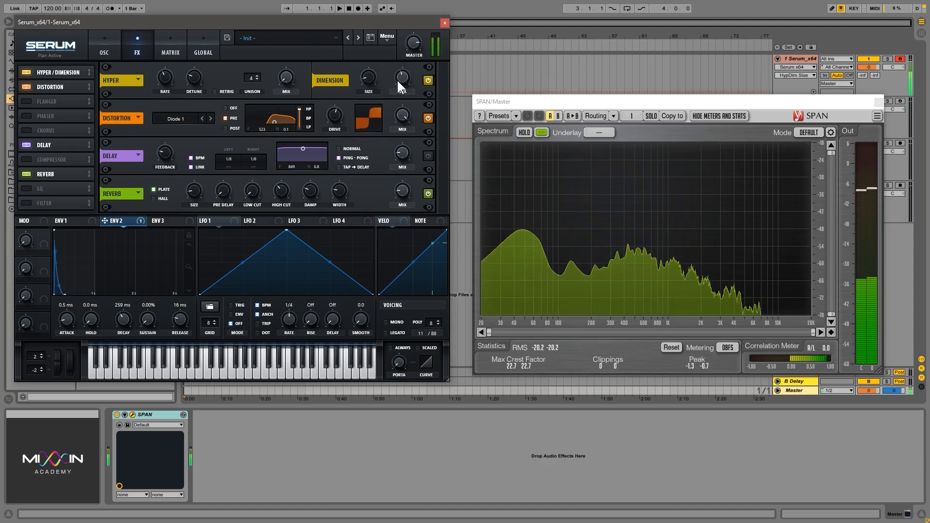
left_click(366, 80)
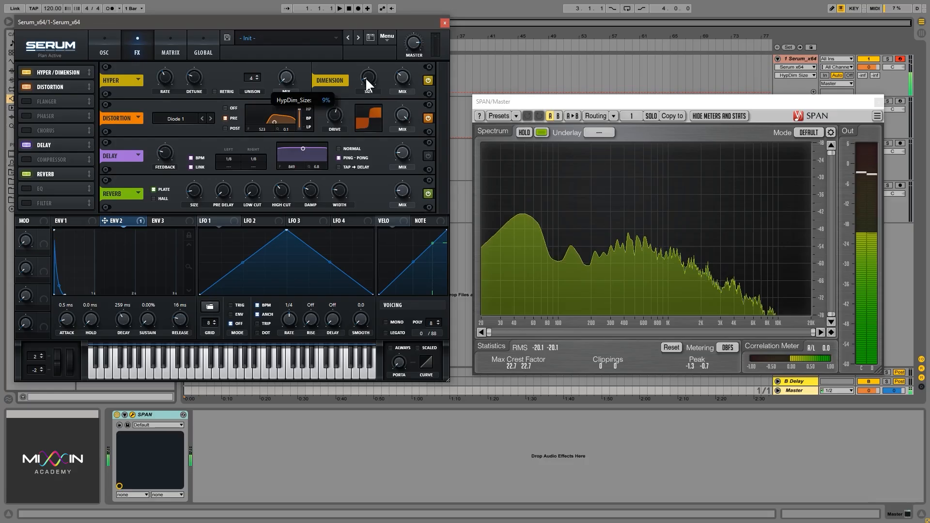
left_click(402, 75)
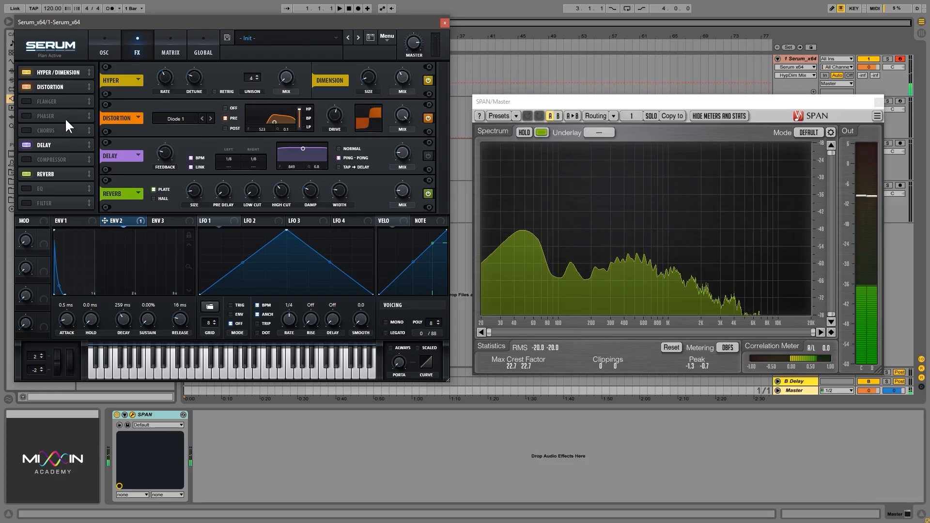
Step: Try the Flanger effect with an adjusted rate, feedback of about 65% and a raised mix
left_click(27, 103)
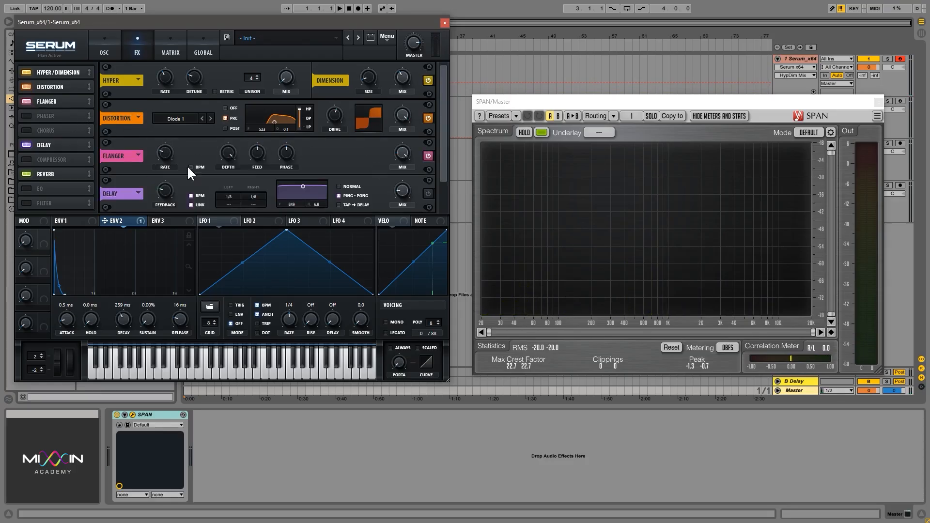
left_click(402, 154)
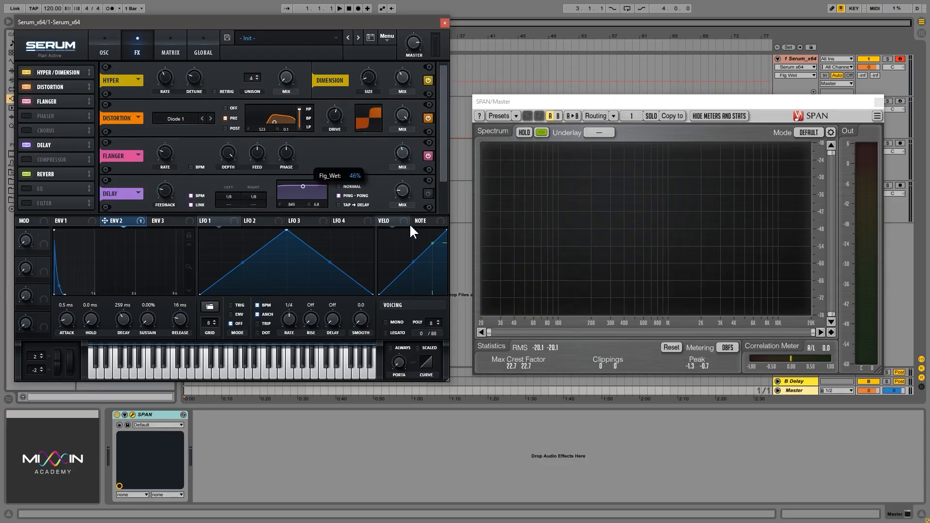
left_click(162, 156)
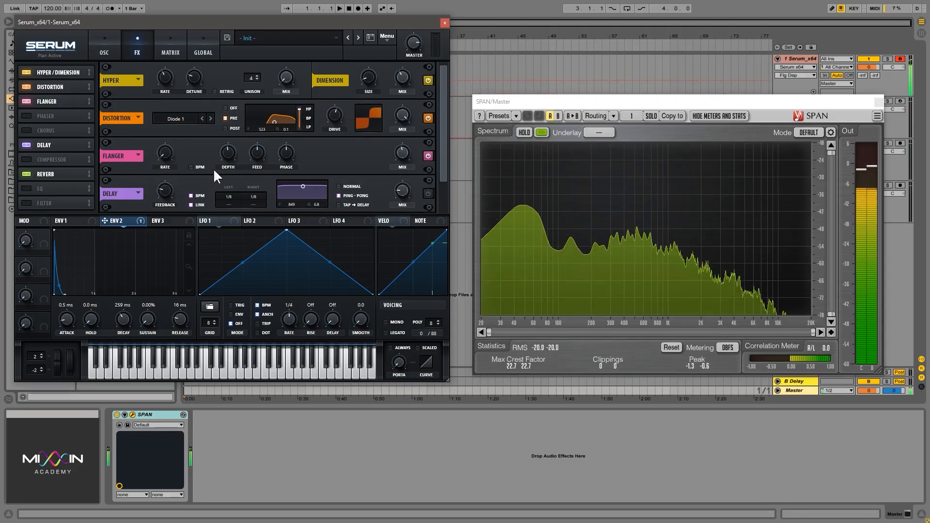
left_click_drag(165, 154, 168, 109)
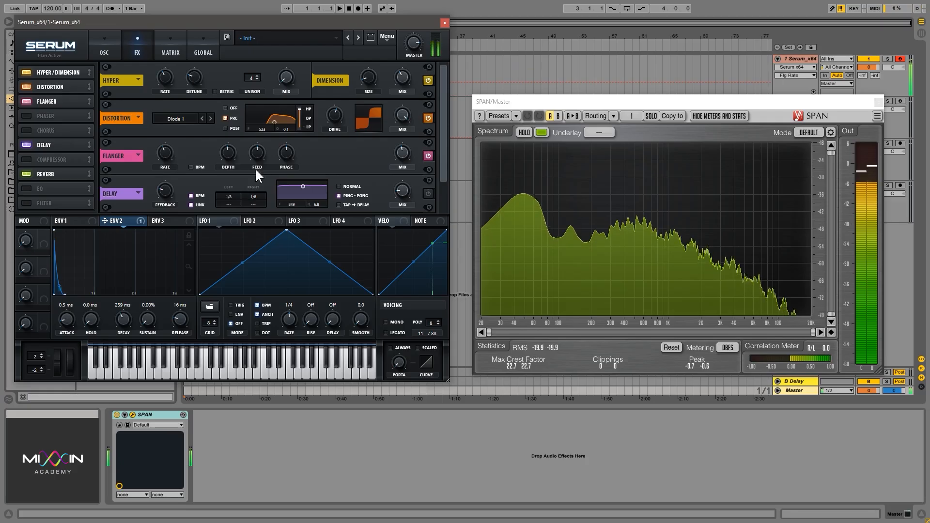
left_click_drag(257, 155, 260, 136)
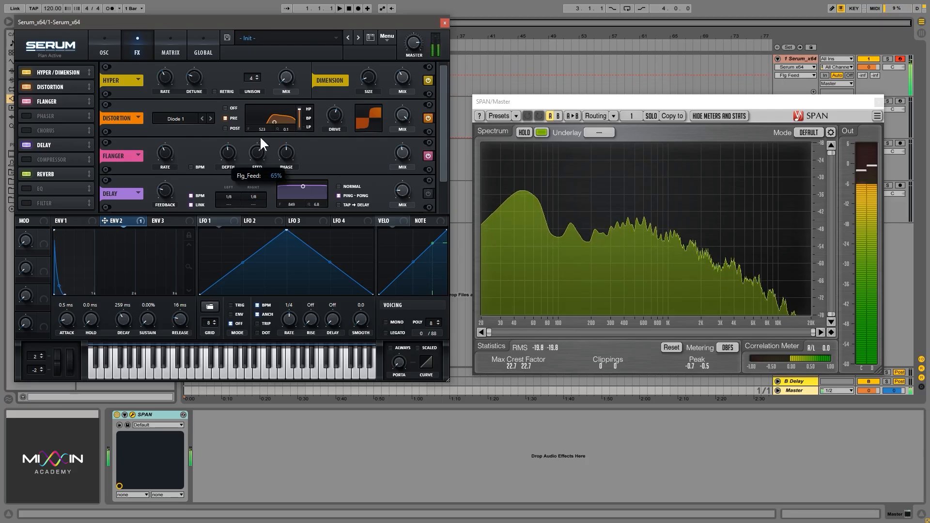
left_click_drag(405, 154, 407, 89)
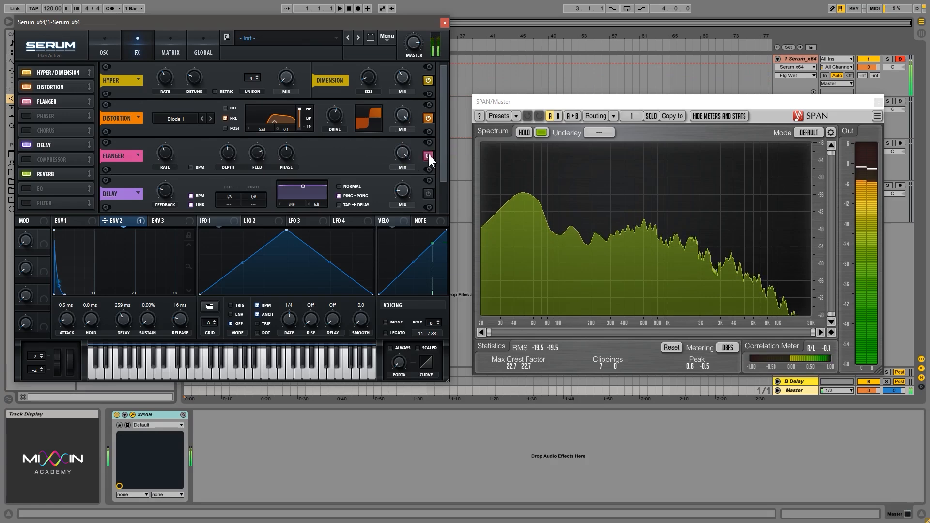
left_click(27, 101)
Step: Enable the Phaser effect and adjust its feedback, frequency and rate
left_click(27, 116)
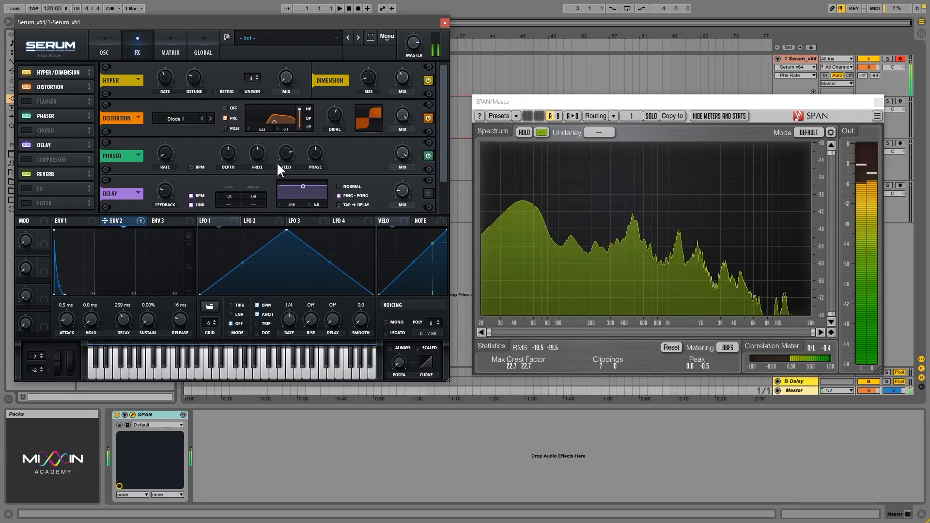
left_click(288, 153)
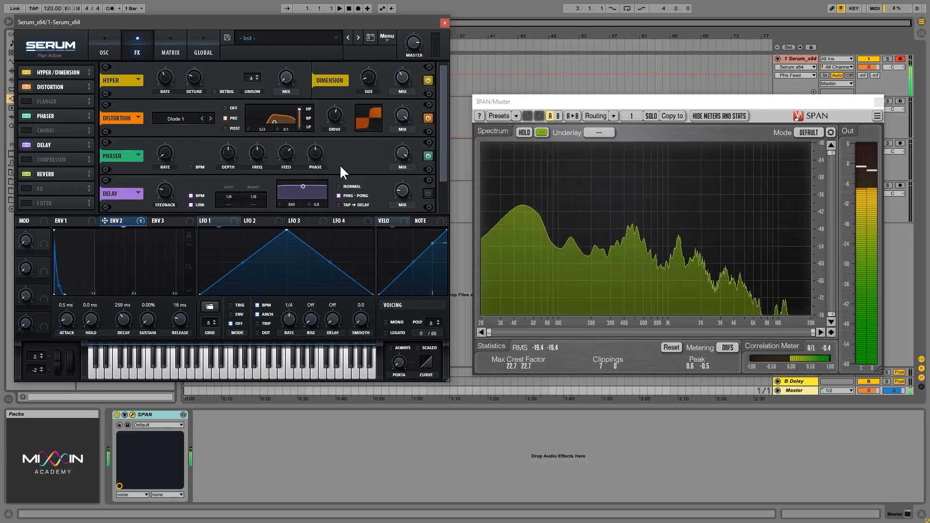
left_click(258, 154)
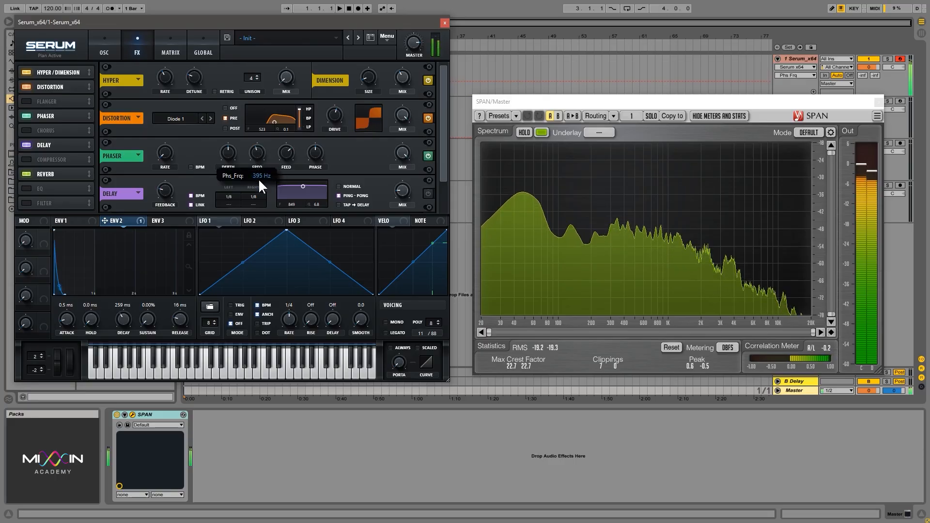
left_click(172, 152)
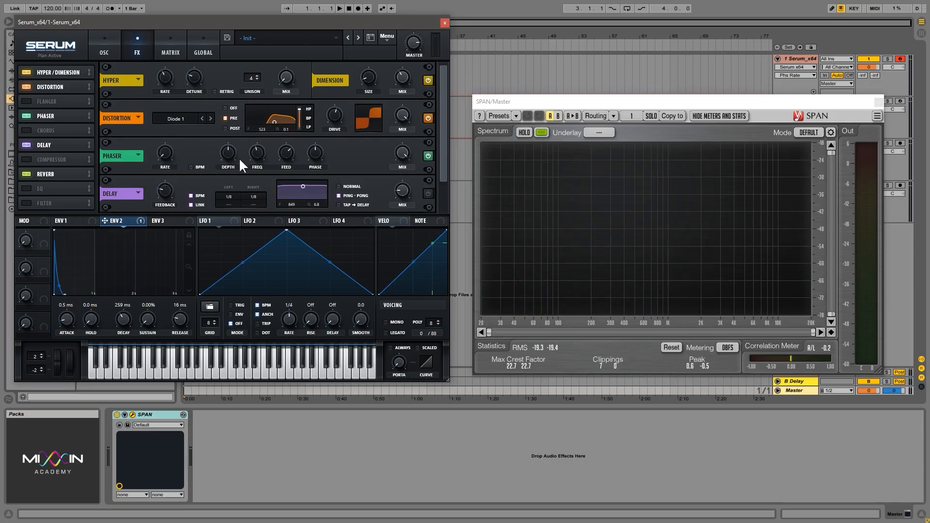
left_click(260, 152)
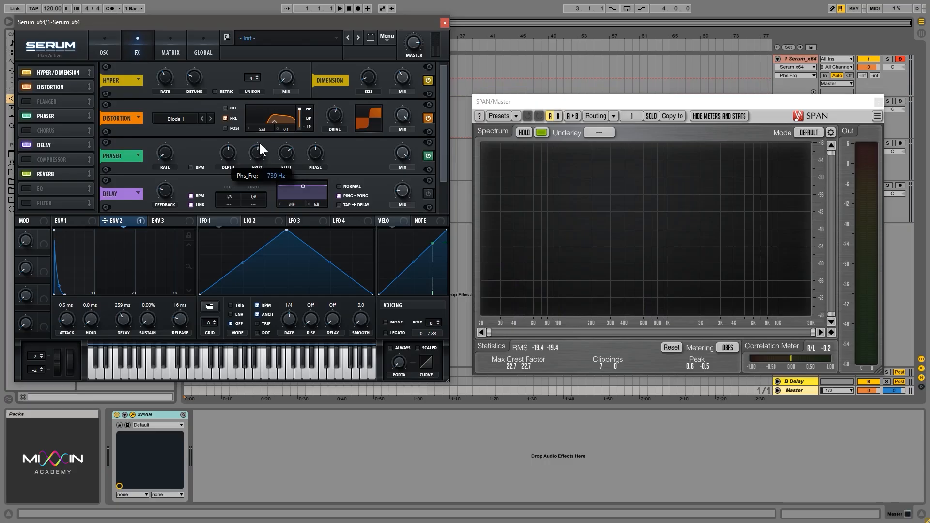
mouse_move(260, 152)
left_mouse_down()
mouse_move(258, 141)
mouse_move(264, 147)
left_mouse_up()
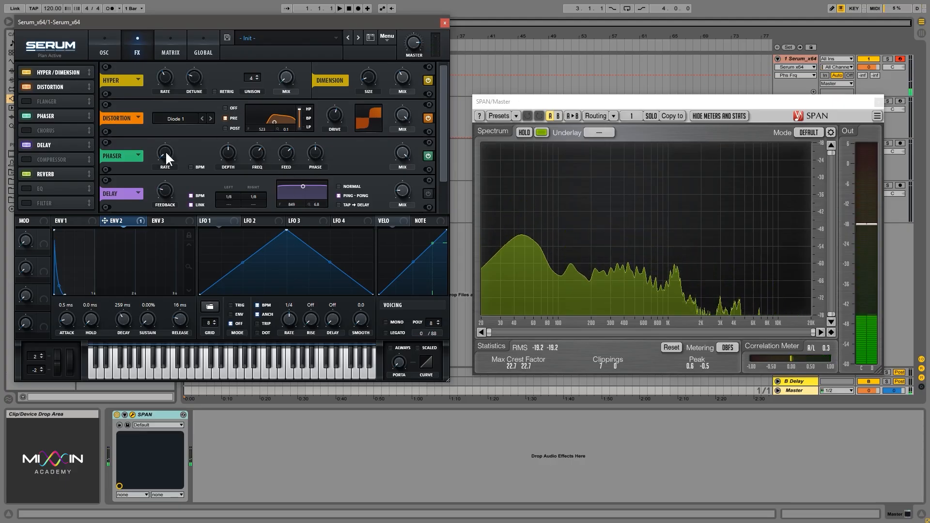
Step: Fine-tune the phaser's rate and frequency and set its mix to about 51%, comparing it bypassed and active
left_click_drag(165, 156, 155, 87)
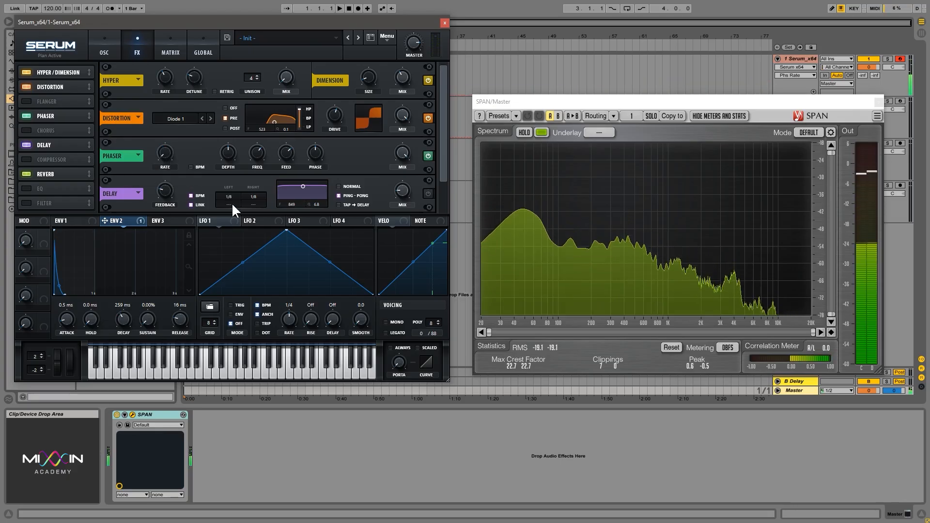
left_click_drag(254, 148, 260, 161)
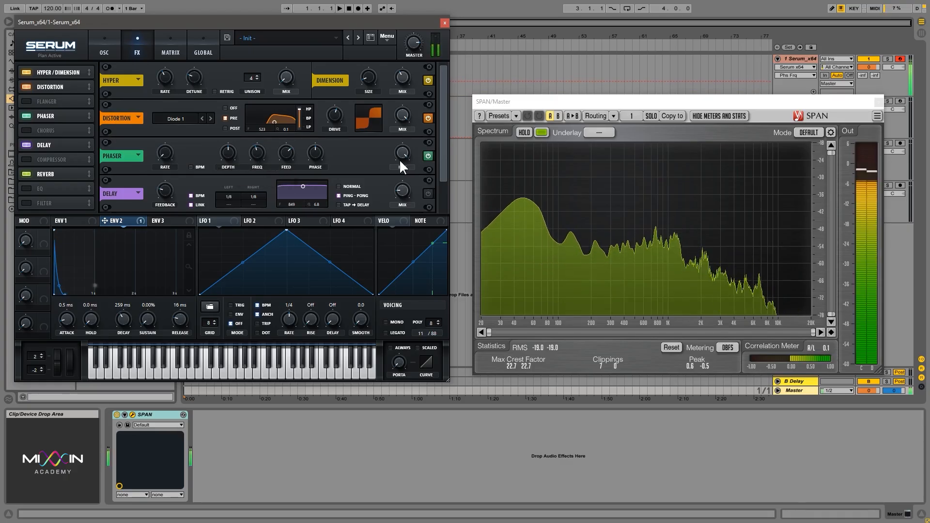
mouse_move(401, 165)
left_mouse_down()
mouse_move(403, 203)
mouse_move(405, 147)
left_mouse_up()
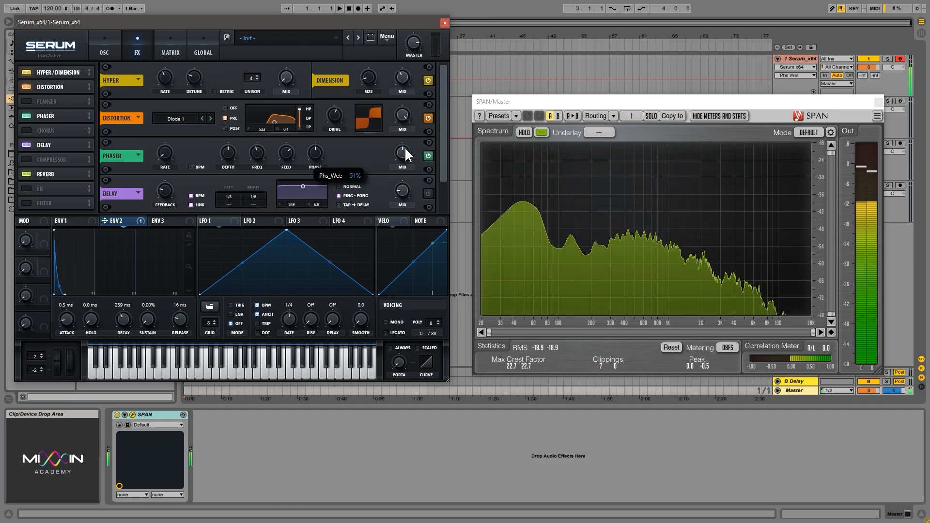
left_click(428, 156)
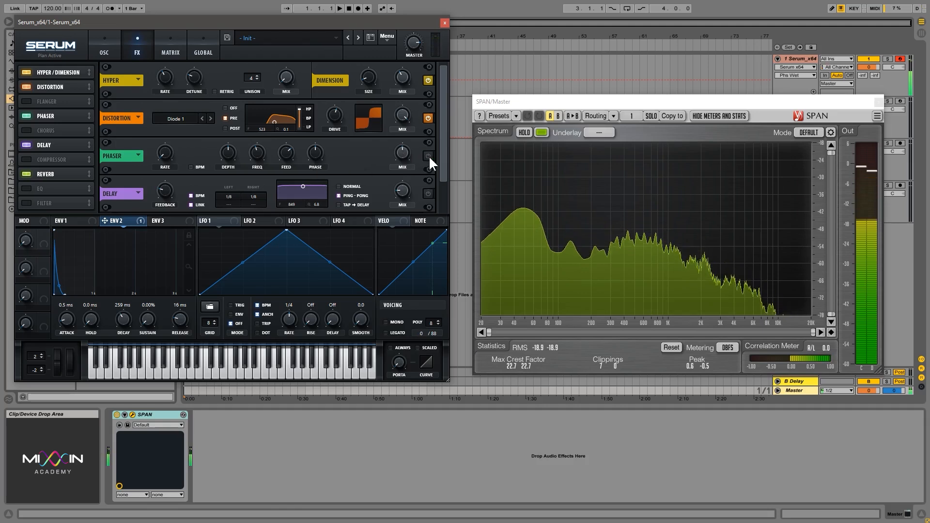
left_click(428, 155)
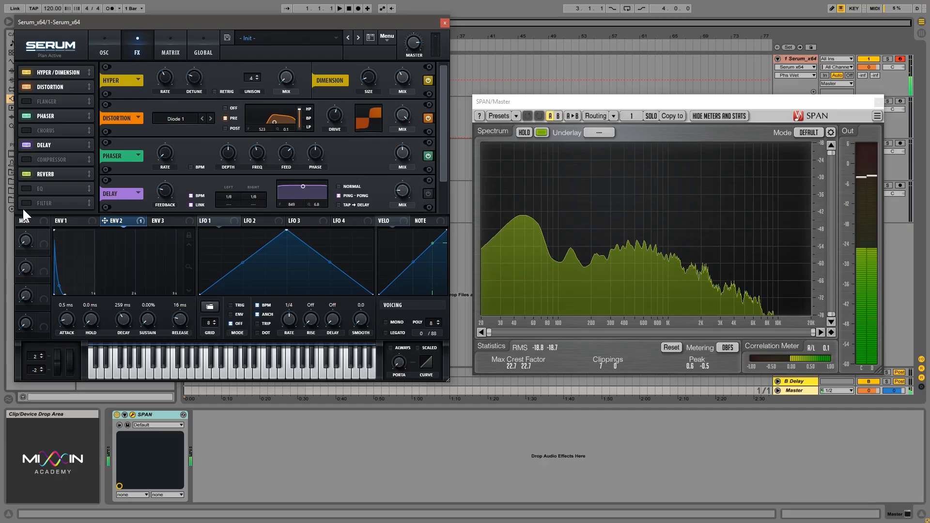
left_click_drag(445, 107, 451, 134)
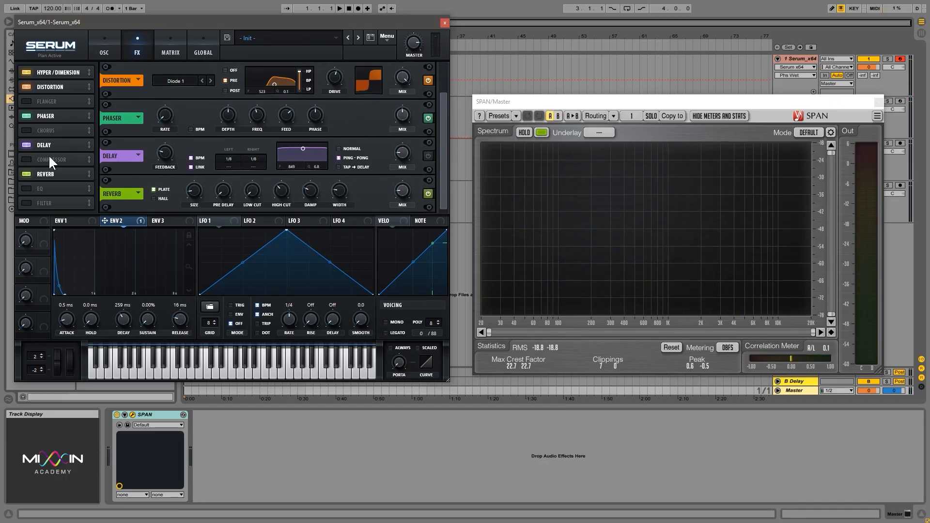
Step: Place the Compressor ahead of the Delay in the effects chain, enable it and switch it to multiband mode
mouse_move(49, 157)
left_mouse_down()
mouse_move(47, 143)
mouse_move(38, 144)
left_mouse_up()
left_click(30, 145)
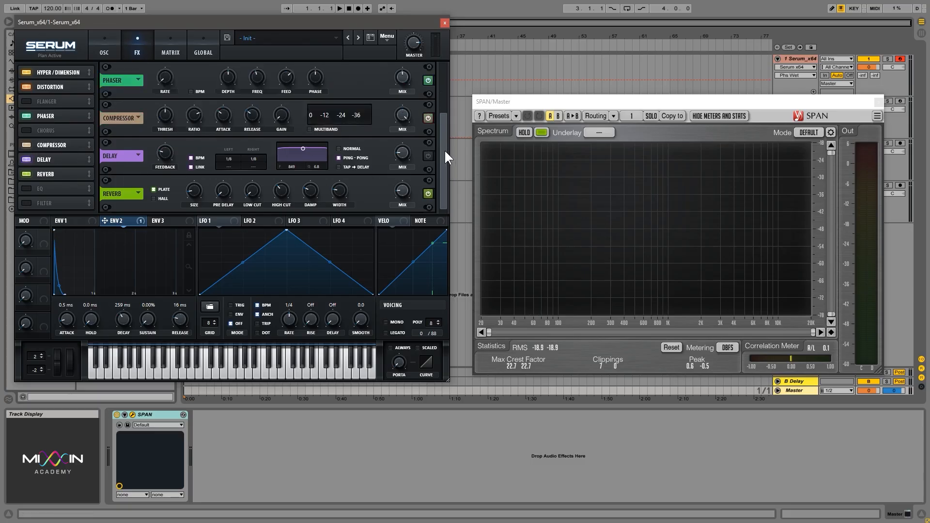
left_click_drag(444, 150, 449, 228)
left_click(117, 39)
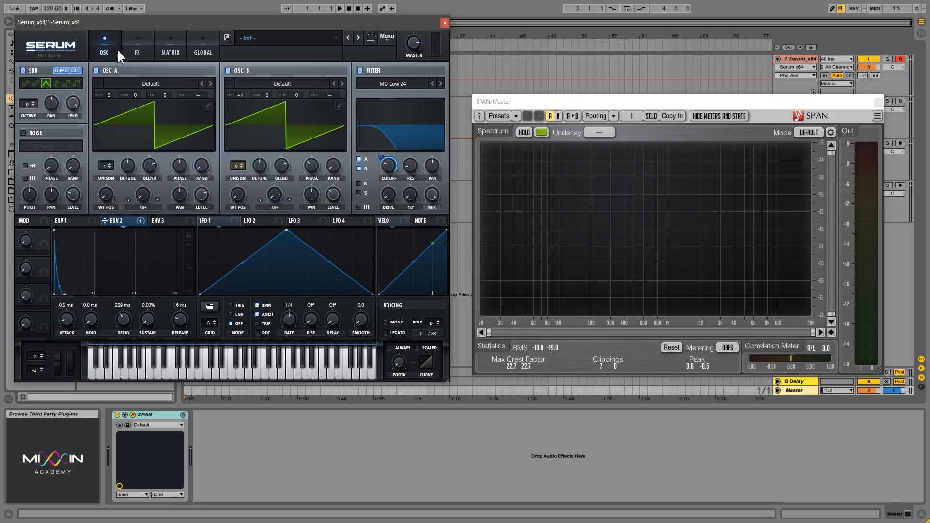
left_click(135, 42)
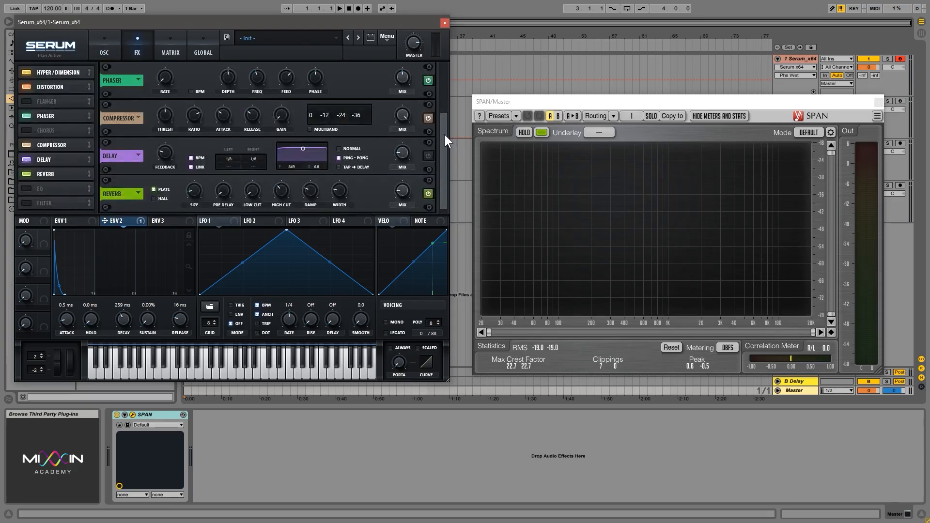
mouse_move(443, 134)
left_mouse_down()
mouse_move(446, 97)
mouse_move(445, 127)
left_mouse_up()
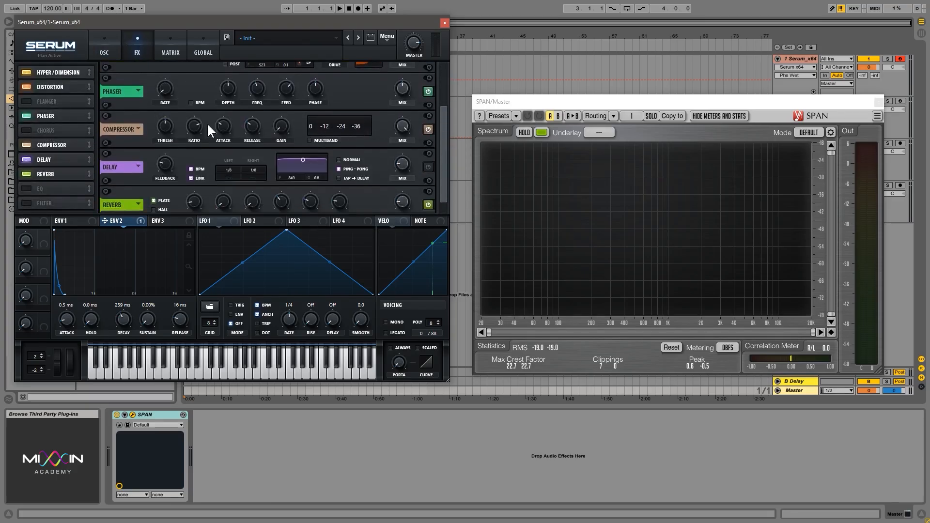
left_click(310, 140)
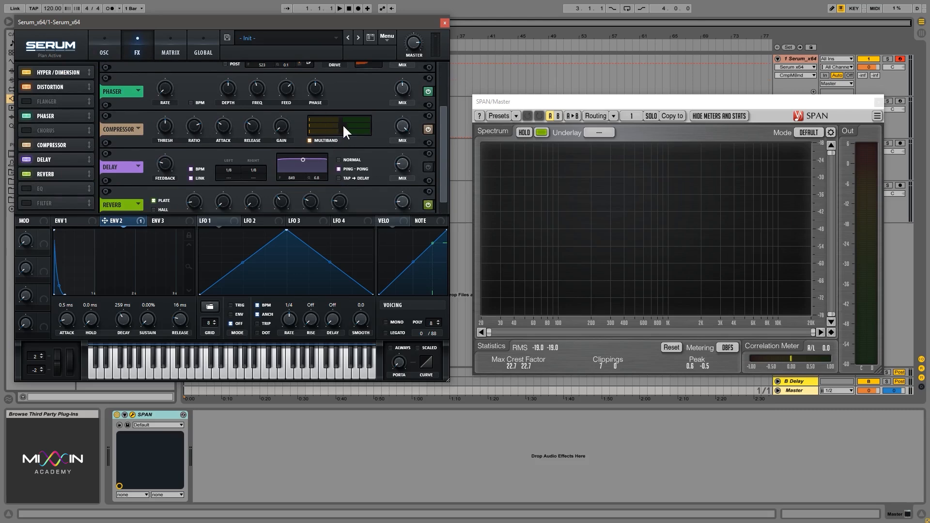
Step: Adjust the multiband compressor's band levels and threshold, with a release of about 63 ms
mouse_move(356, 121)
left_click_drag(356, 131, 354, 130)
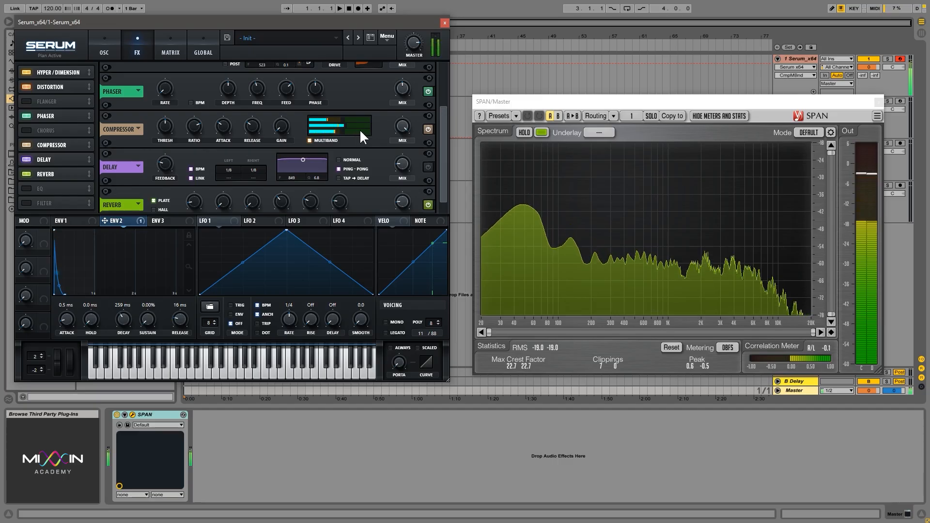
left_click_drag(252, 125, 252, 145)
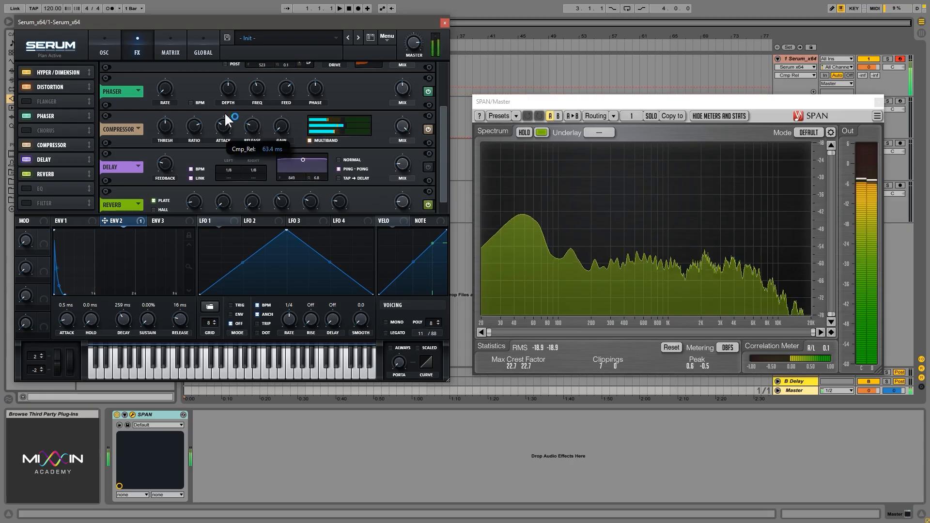
left_click_drag(163, 124, 180, 146)
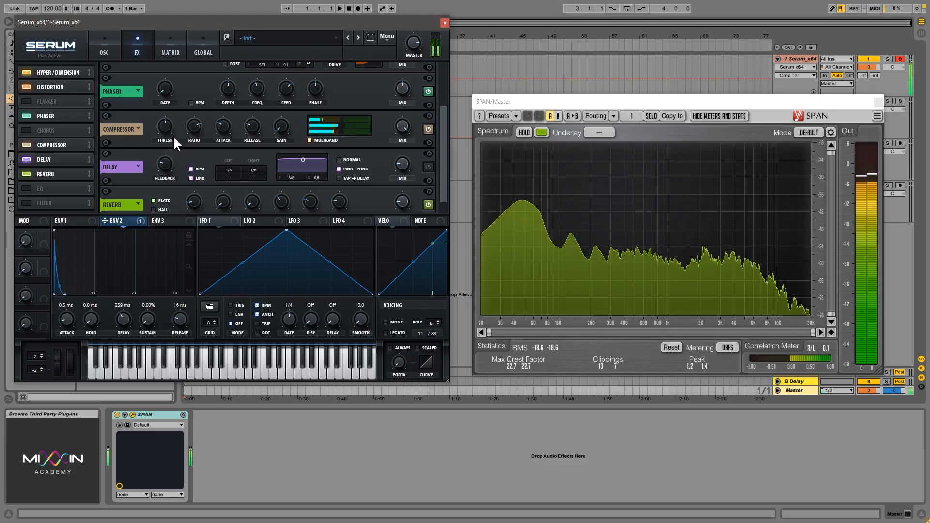
left_click_drag(171, 121, 171, 130)
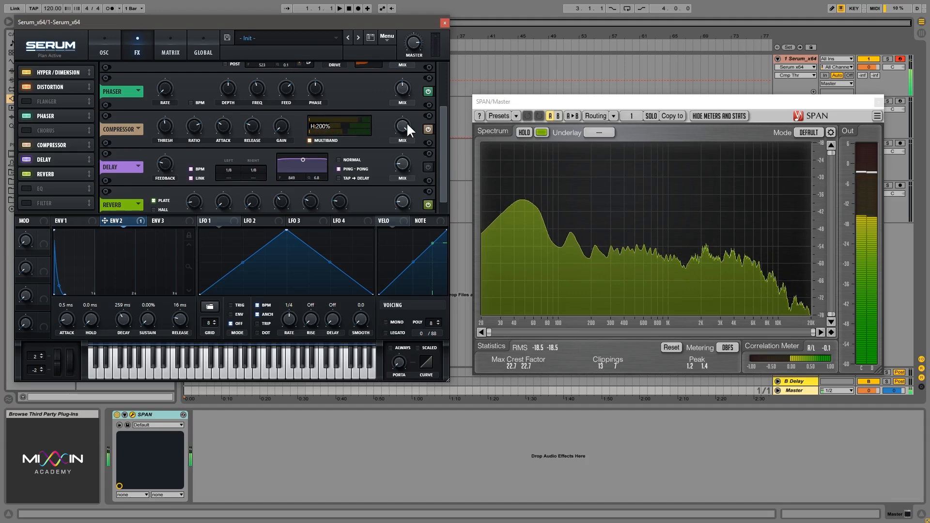
mouse_move(365, 117)
left_mouse_down()
mouse_move(343, 115)
mouse_move(342, 132)
mouse_move(354, 120)
mouse_move(334, 123)
mouse_move(352, 118)
left_mouse_up()
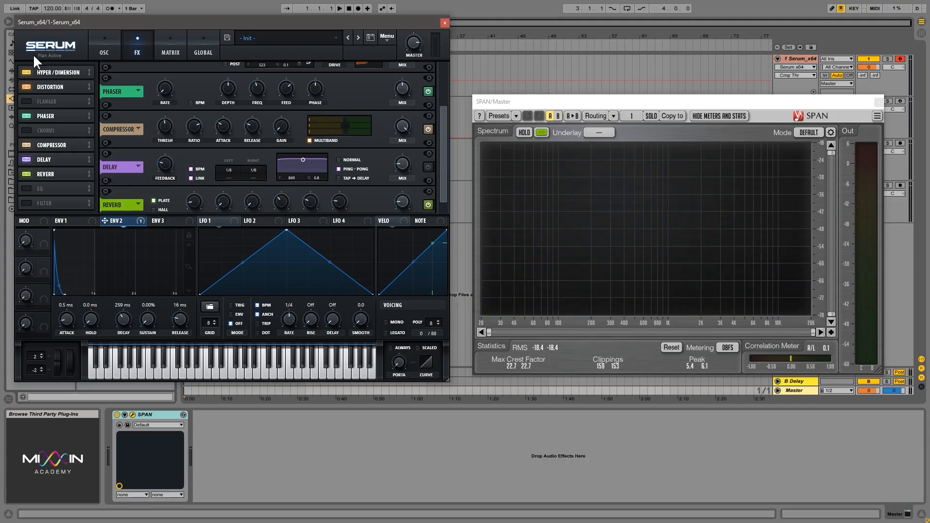
Step: Audition the compressed patch with the sub oscillator switched off, and restore the sub with its level at about 80%
left_click(104, 46)
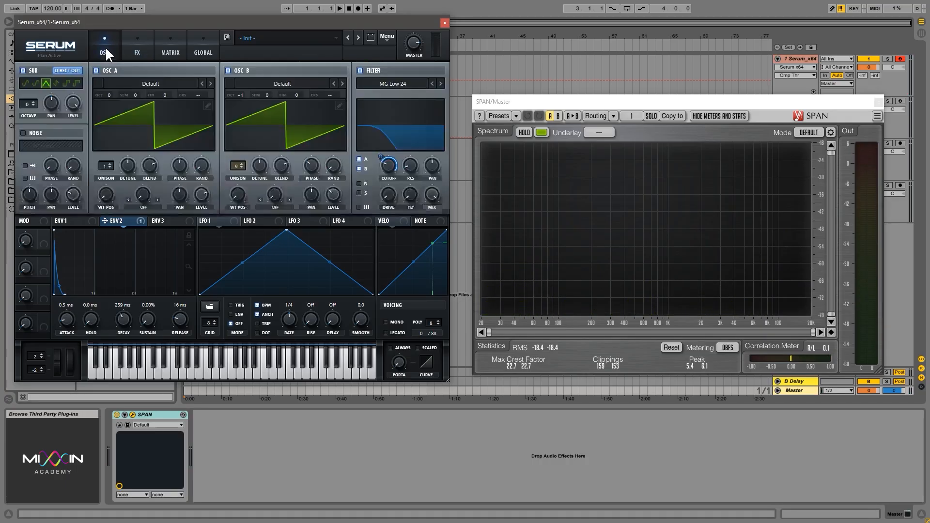
left_click(24, 69)
left_click(136, 51)
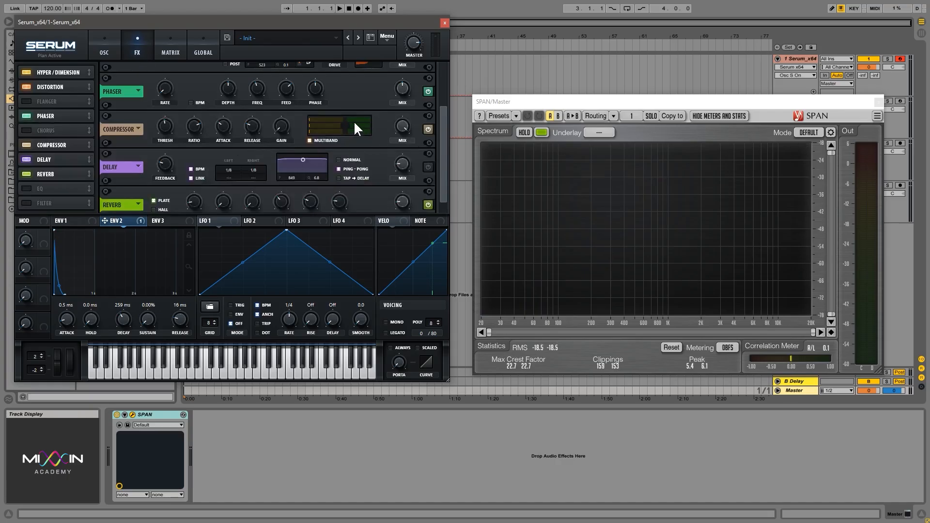
key("a")
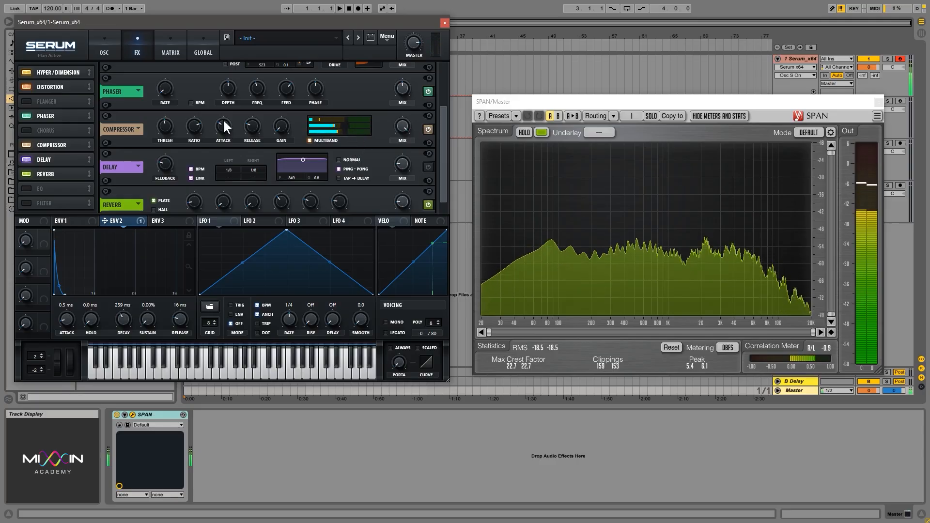
left_click(91, 45)
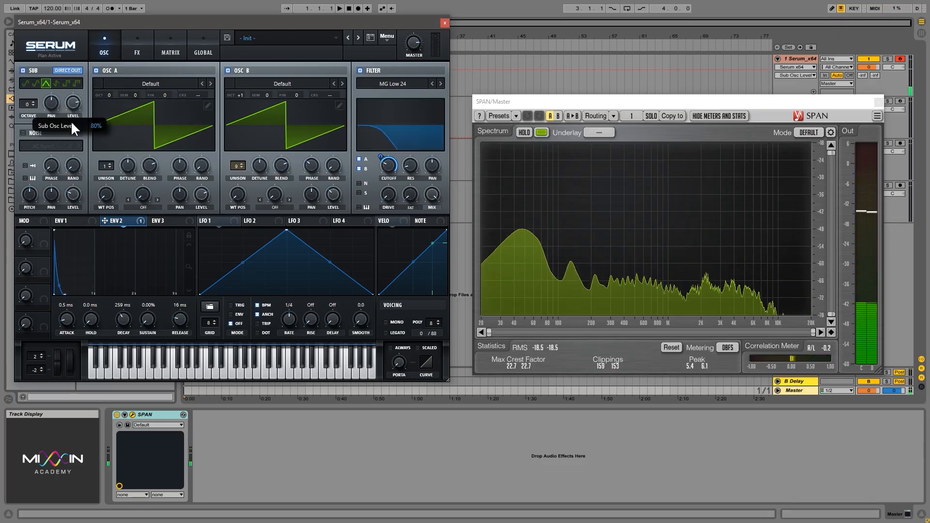
left_click(71, 103)
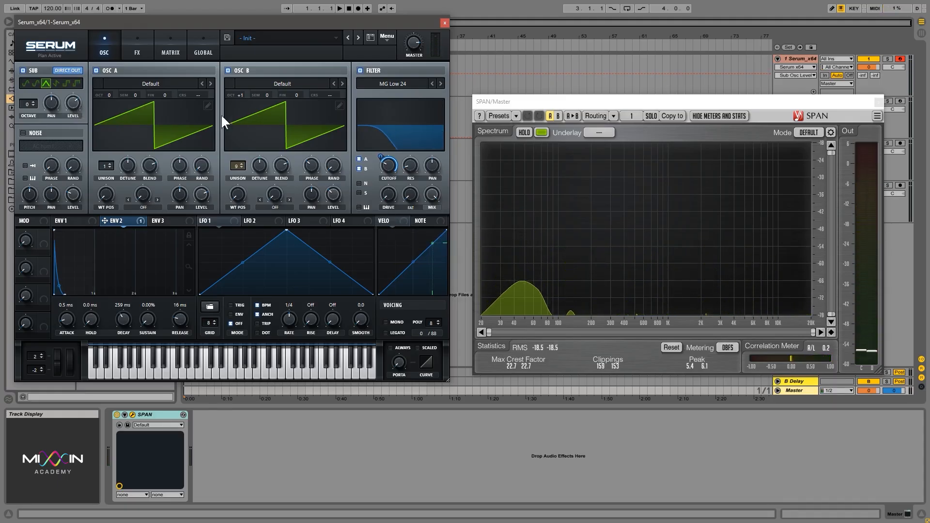
Step: Activate the Delay effect and audition the bass against the metronome with the transport playing
left_click(133, 45)
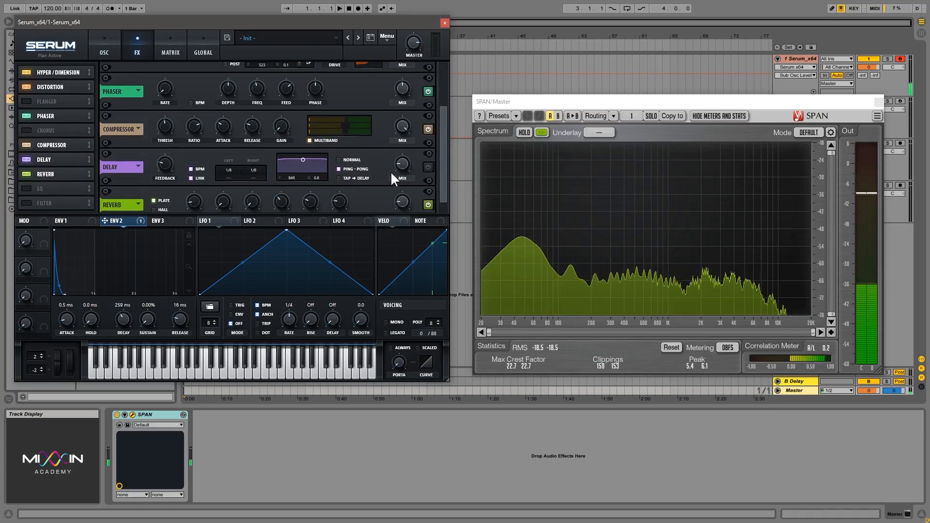
left_click(428, 166)
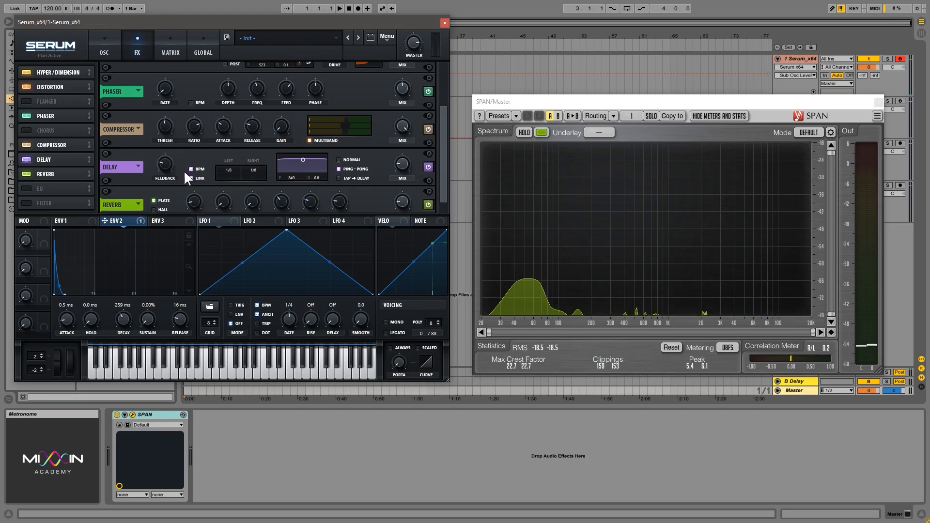
left_click(110, 8)
left_click_drag(131, 20, 130, 25)
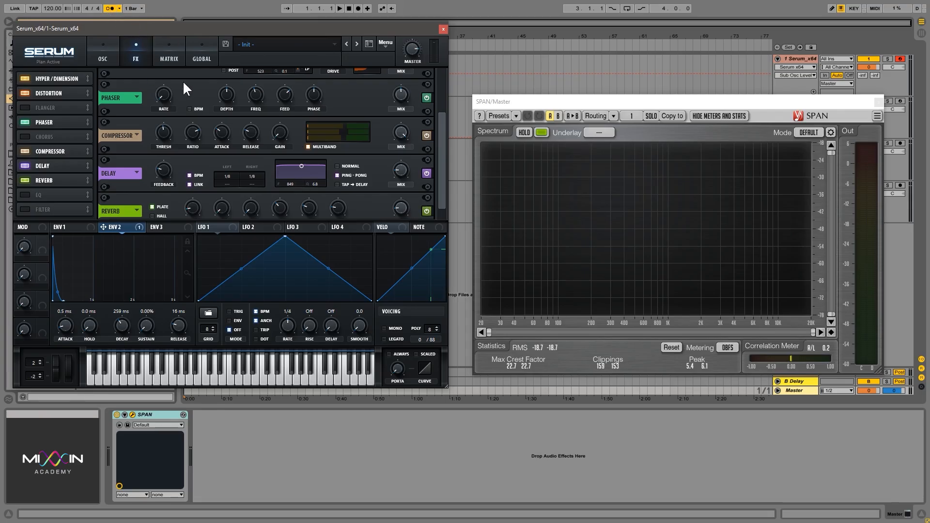
left_click(339, 8)
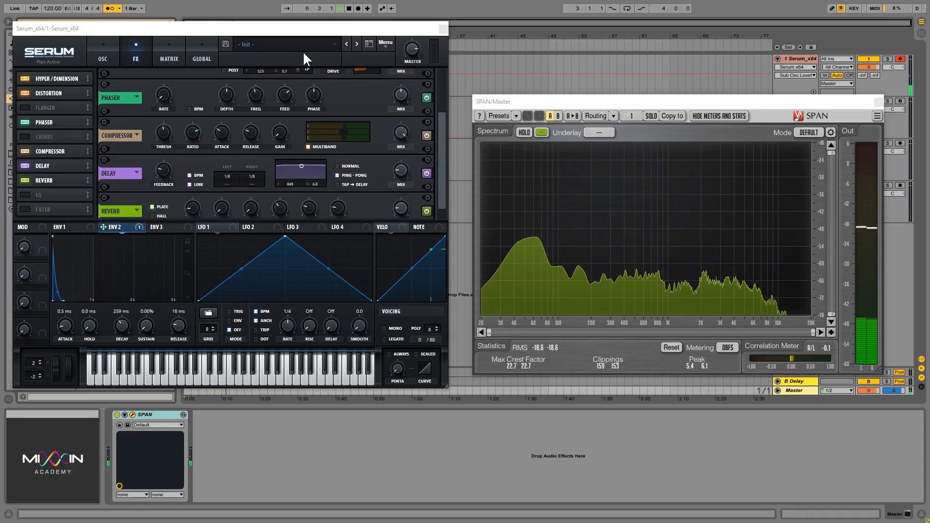
left_click(350, 9)
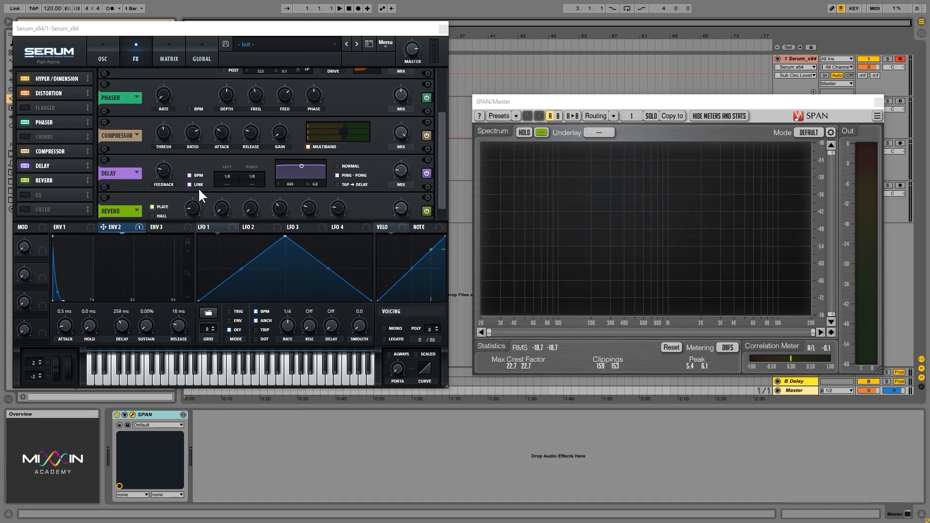
Step: Move the four-bar arrangement loop to start at bar 5 and select bars 5 to 9 on the Serum track
scroll(446, 157, "down", 1)
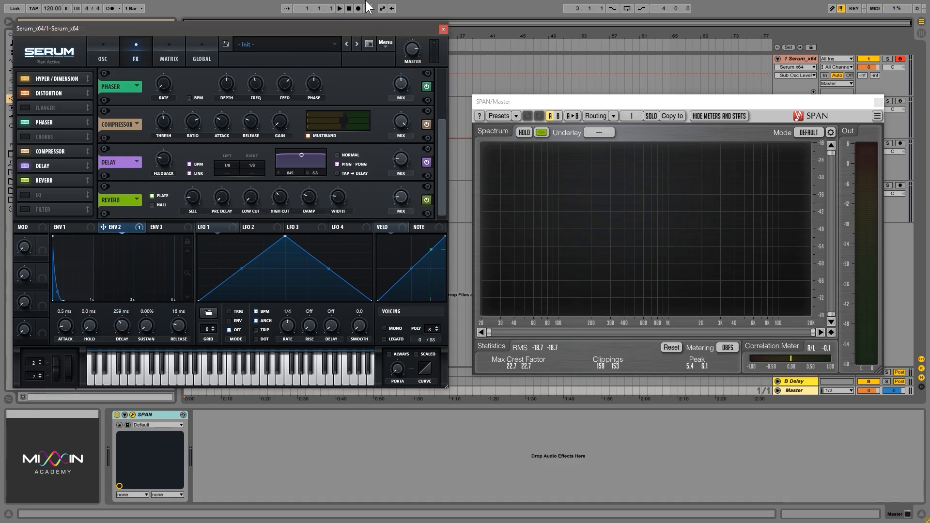
left_click_drag(365, 30, 365, 112)
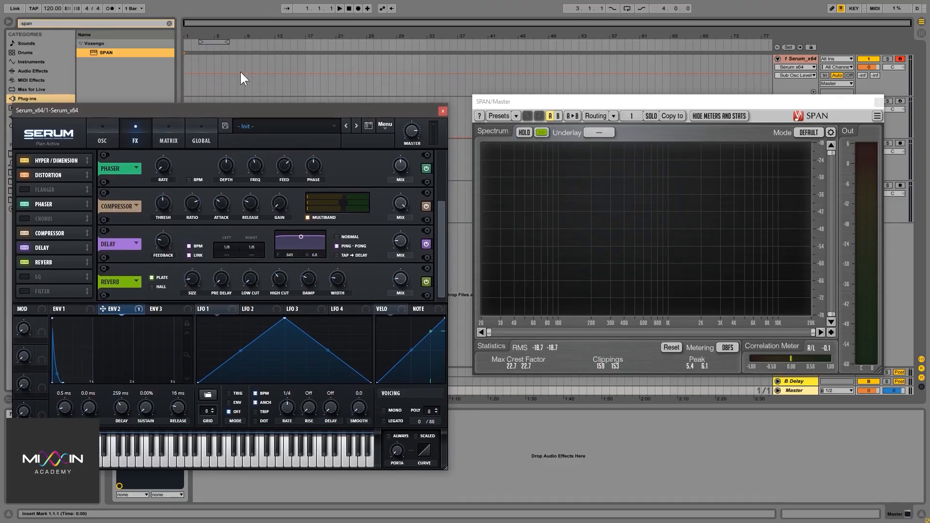
left_click_drag(217, 41, 232, 41)
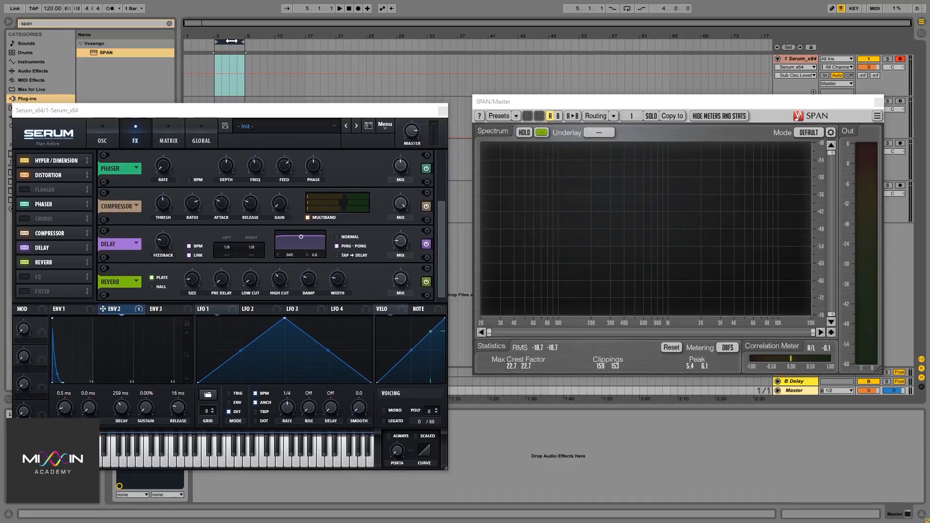
left_click(213, 80)
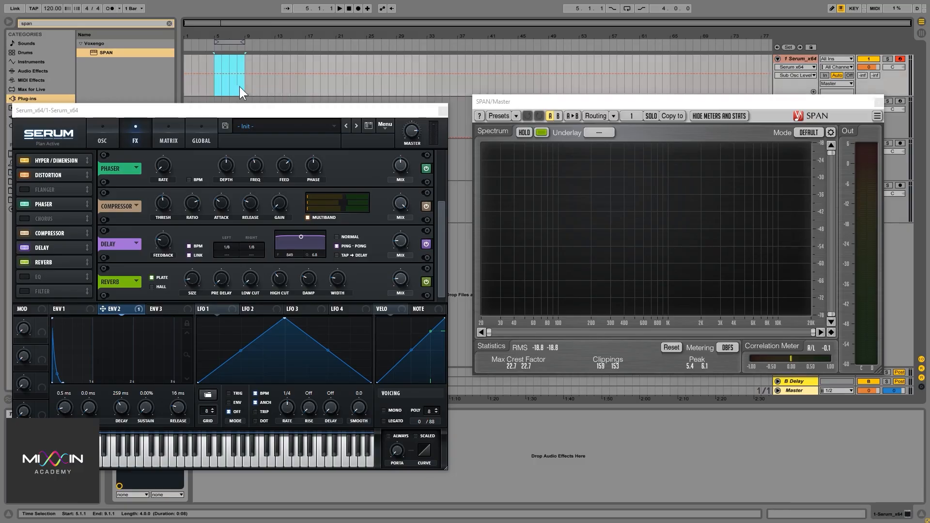
left_click_drag(218, 106, 212, 35)
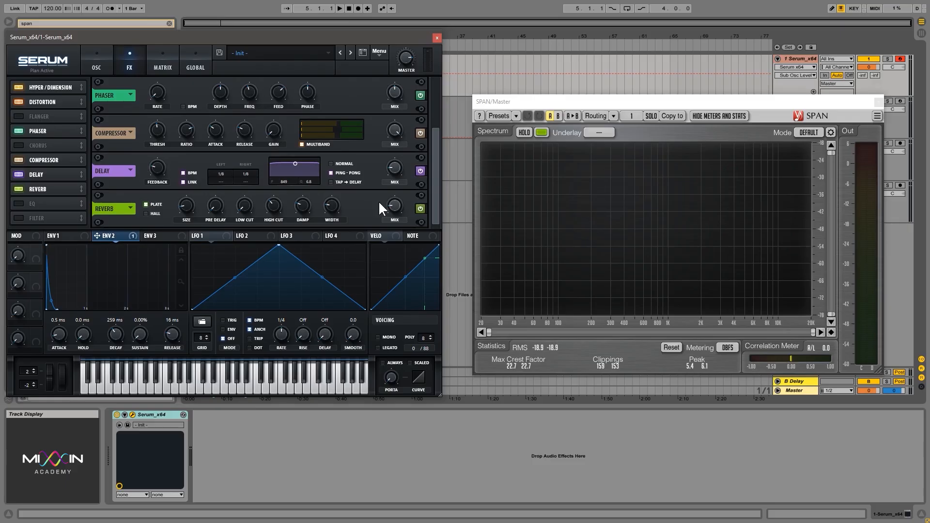
Step: Adjust the Delay's mix and narrow its filter to 1603 with a bandwidth of 0.8 while playing notes
key("a")
left_click(398, 166)
key("a")
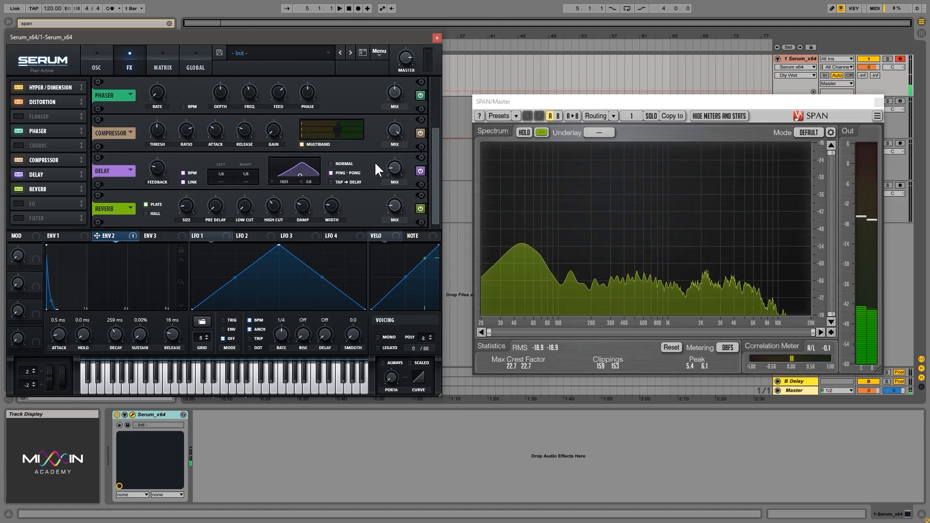
key("a")
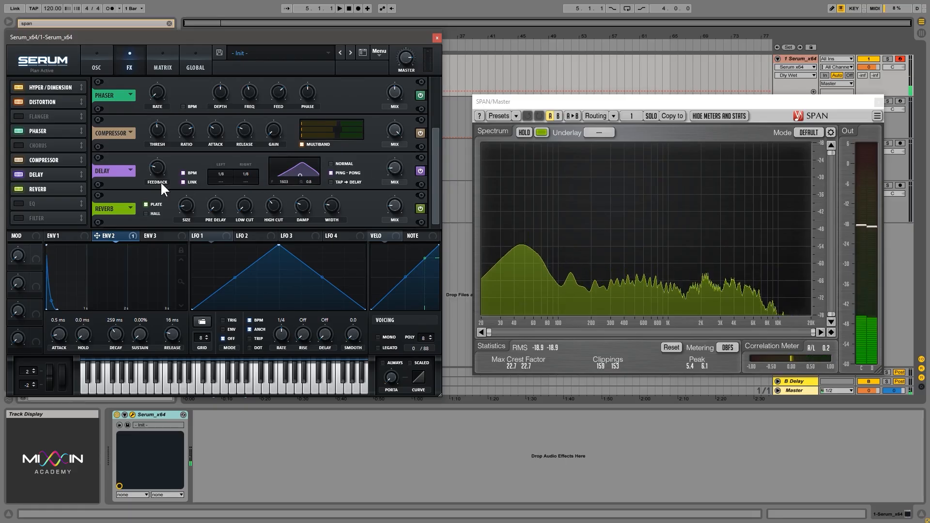
Step: Enable the EQ effect, try its high-band filter types and set that band to the peak shape
left_click(18, 204)
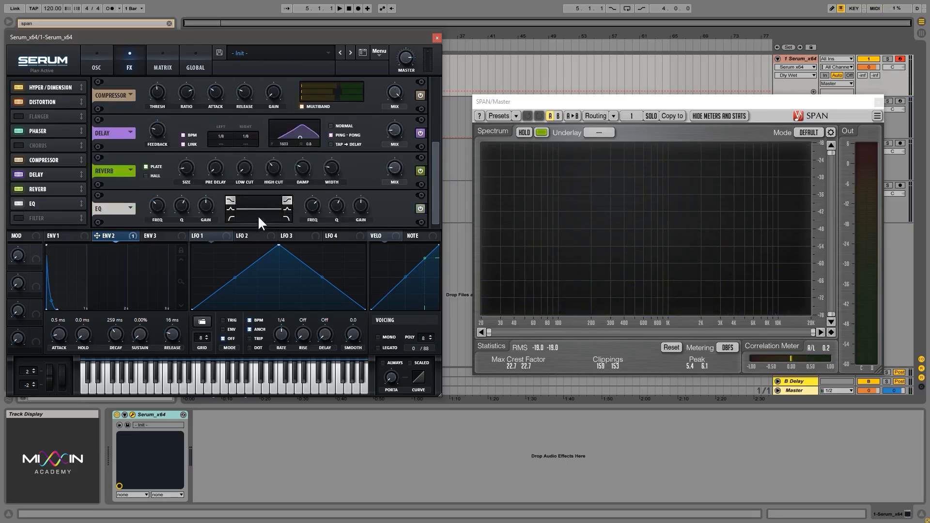
left_click(96, 62)
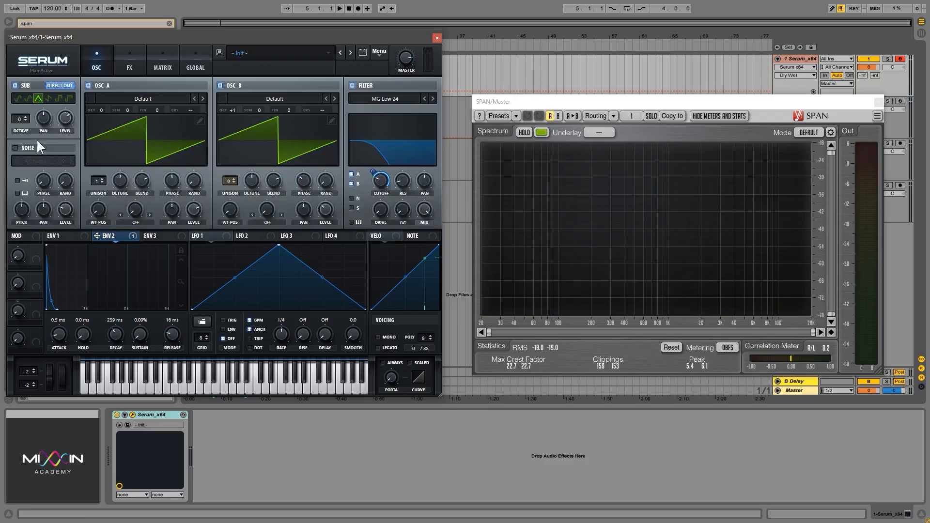
left_click(131, 61)
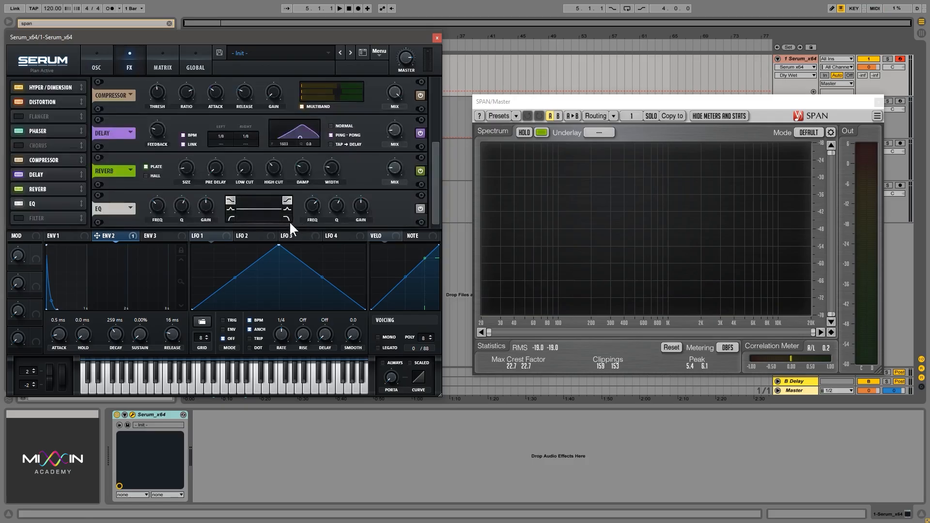
left_click_drag(290, 221, 365, 208)
left_click(289, 203)
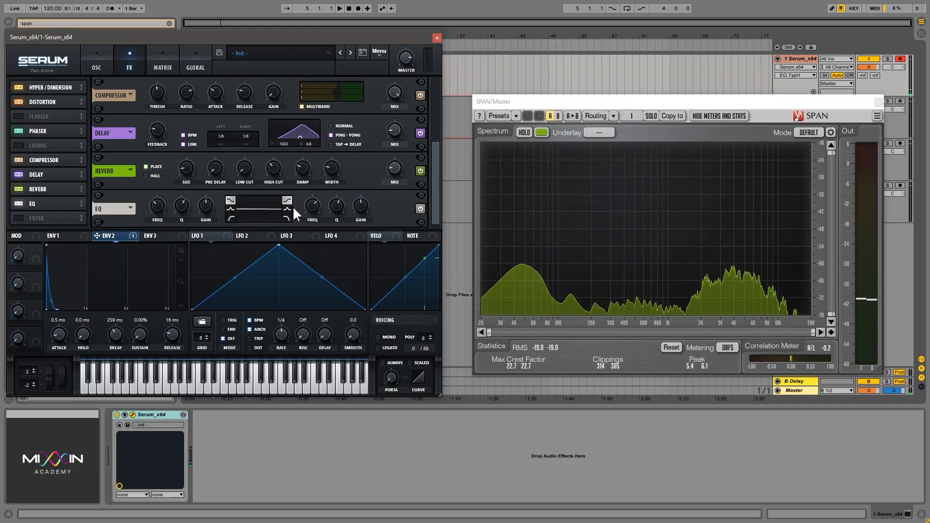
left_click(287, 209)
Step: Cut the EQ's high band with a Q of about 56%, tune its frequency and compare the EQ bypassed and active
left_click(333, 205)
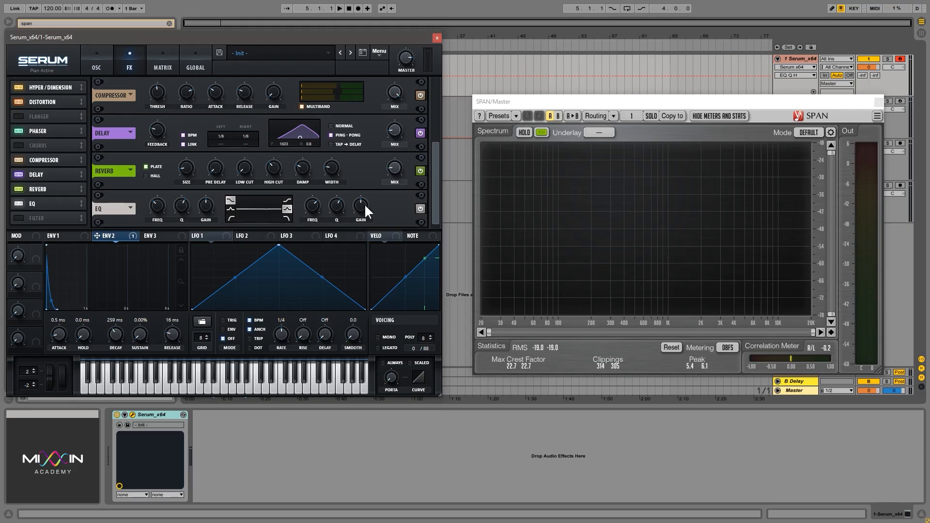
left_click_drag(363, 211, 373, 298)
left_click(337, 207)
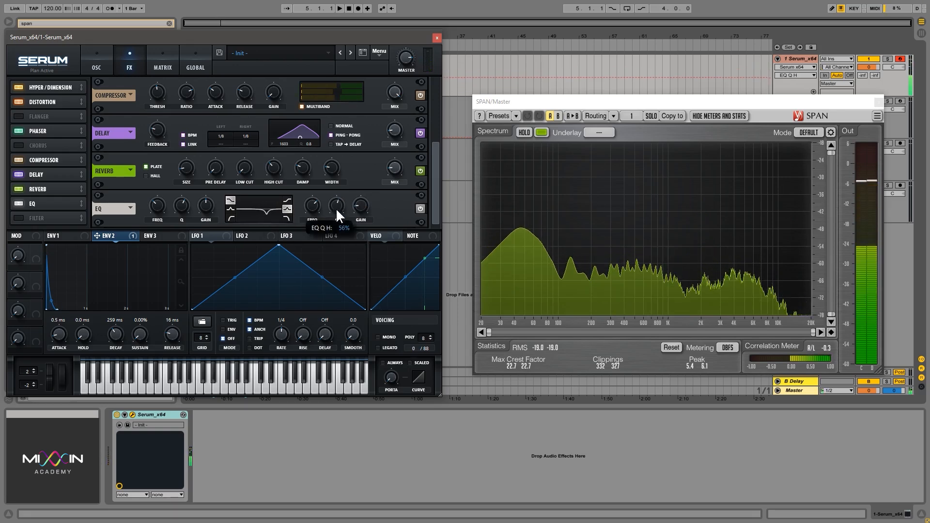
left_click_drag(312, 206, 359, 198)
left_click(421, 208)
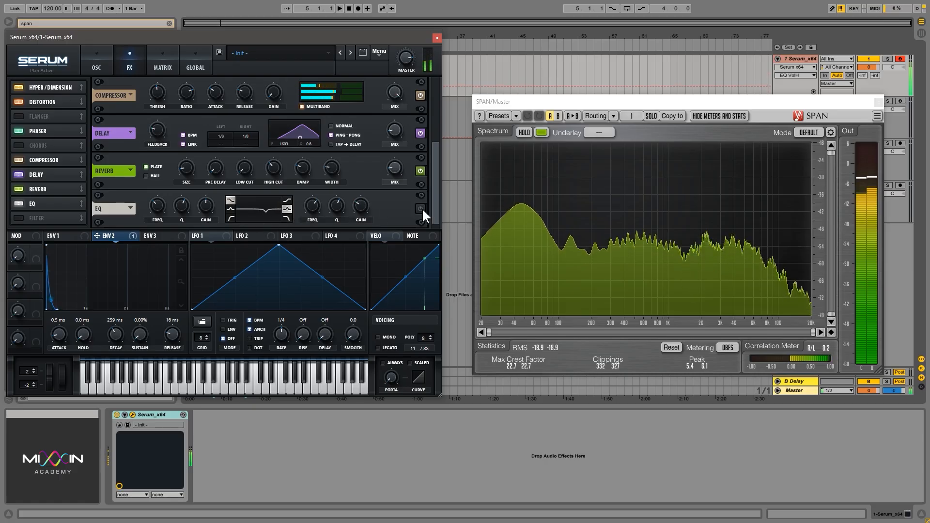
left_click(420, 208)
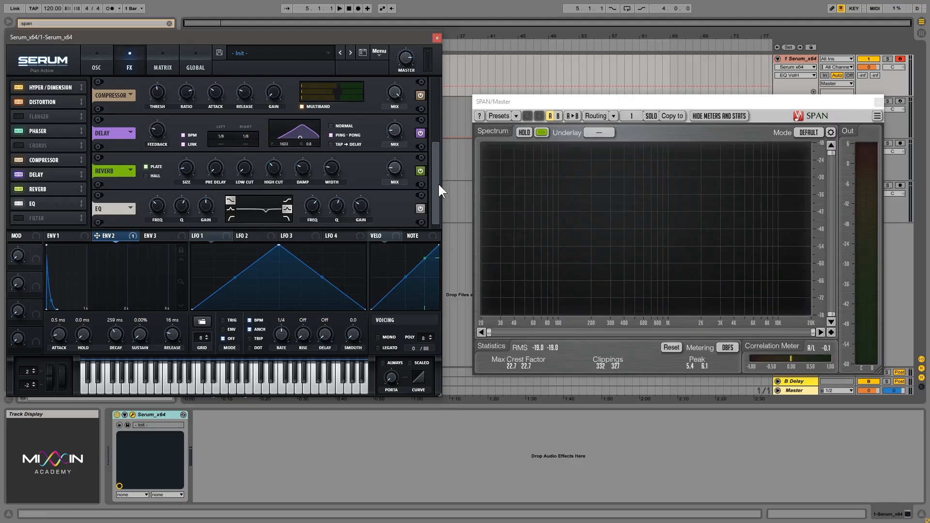
Step: Review the oscillator, filter and effects settings to find parameters suited to envelope or LFO modulation
left_click_drag(438, 182, 432, 308)
left_click(99, 66)
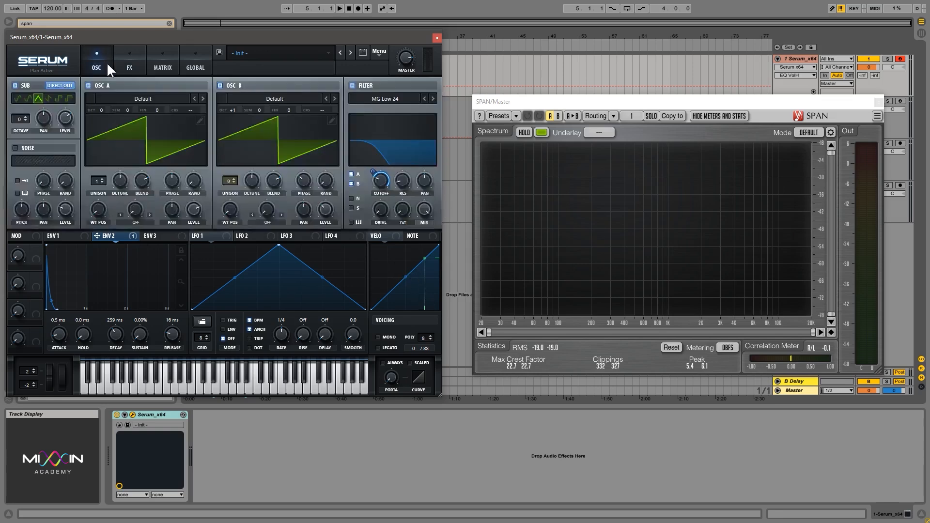
left_click(131, 68)
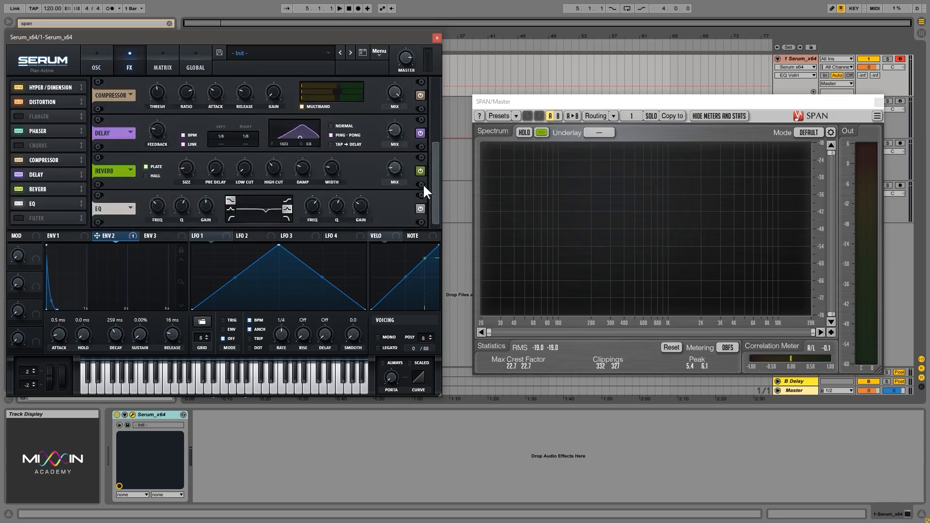
left_click_drag(435, 190, 443, 208)
left_click(103, 63)
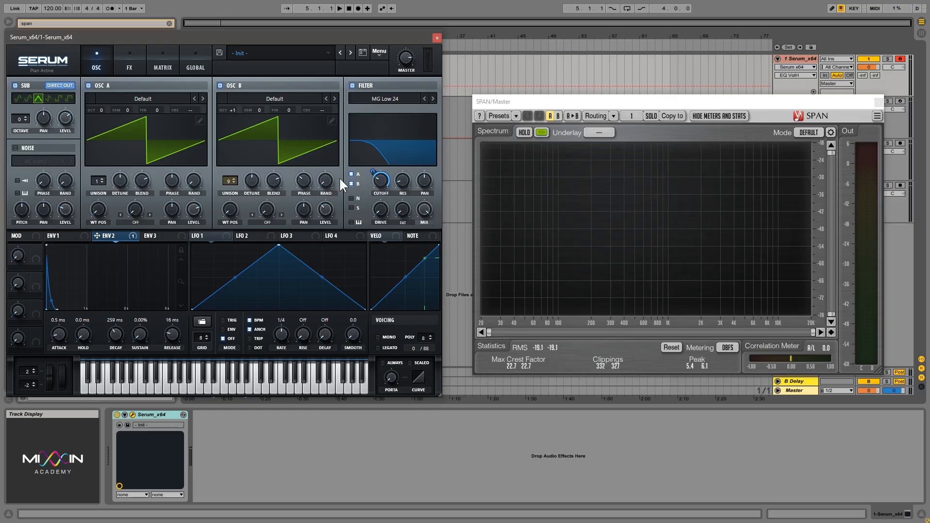
left_click(139, 59)
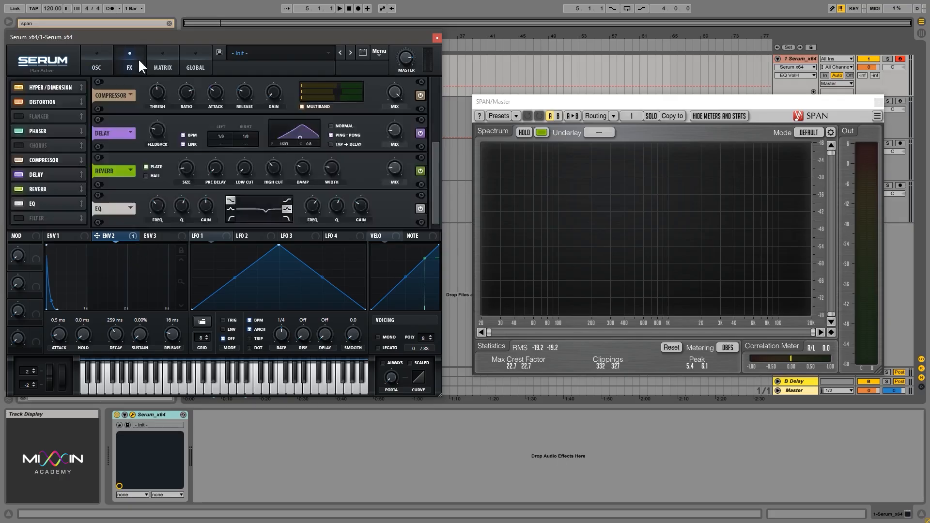
left_click(94, 57)
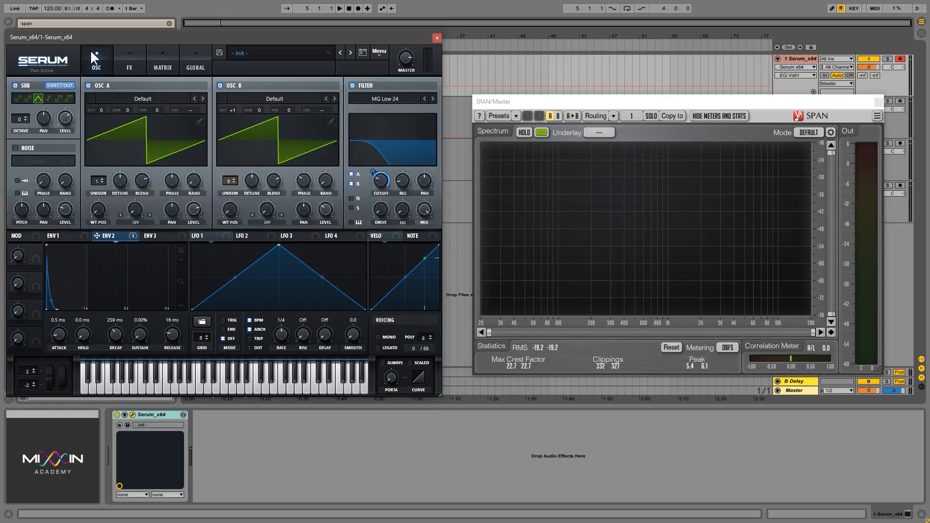
left_click(138, 57)
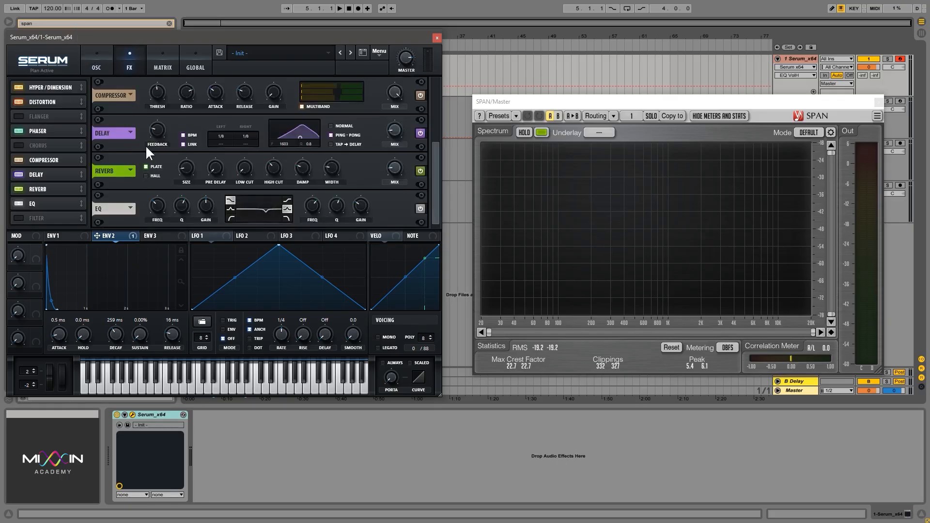
left_click(94, 60)
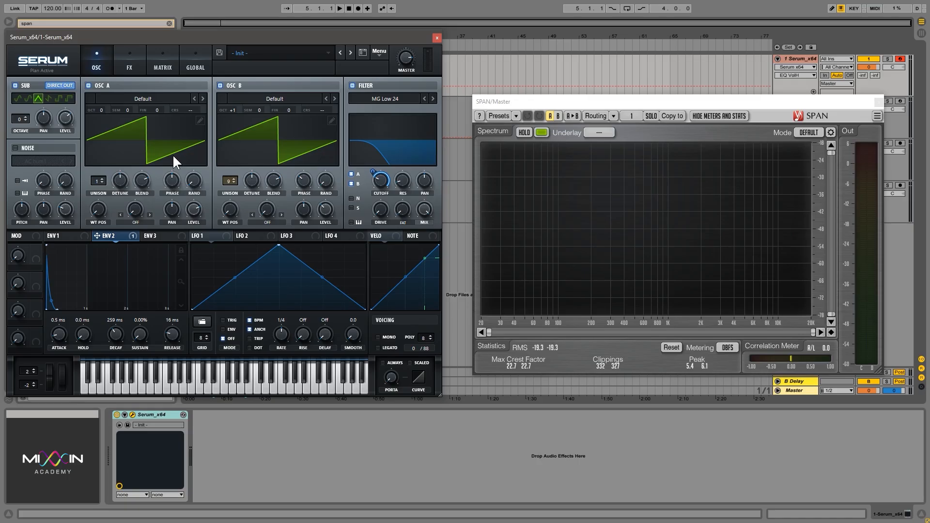
left_click(129, 62)
left_click(96, 66)
left_click(128, 62)
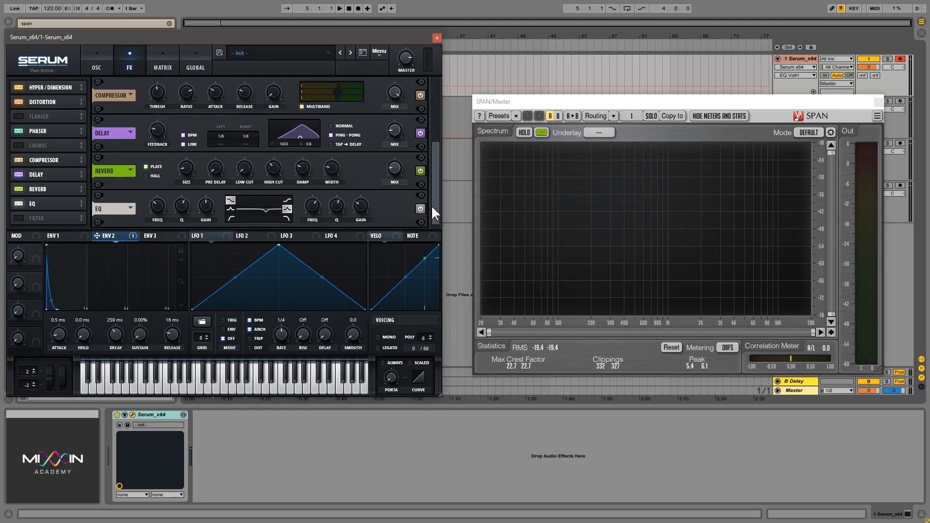
mouse_move(437, 195)
left_mouse_down()
mouse_move(437, 124)
mouse_move(440, 214)
left_mouse_up()
left_click(110, 71)
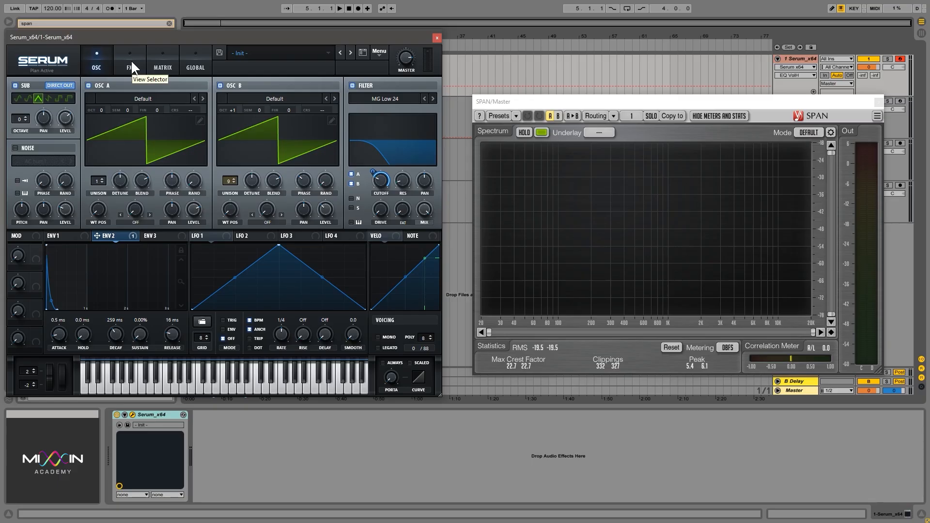
mouse_move(382, 183)
Step: Assign Env 2 to the Distortion's drive and adjust the drive level and modulation depth while playing notes
left_click(130, 65)
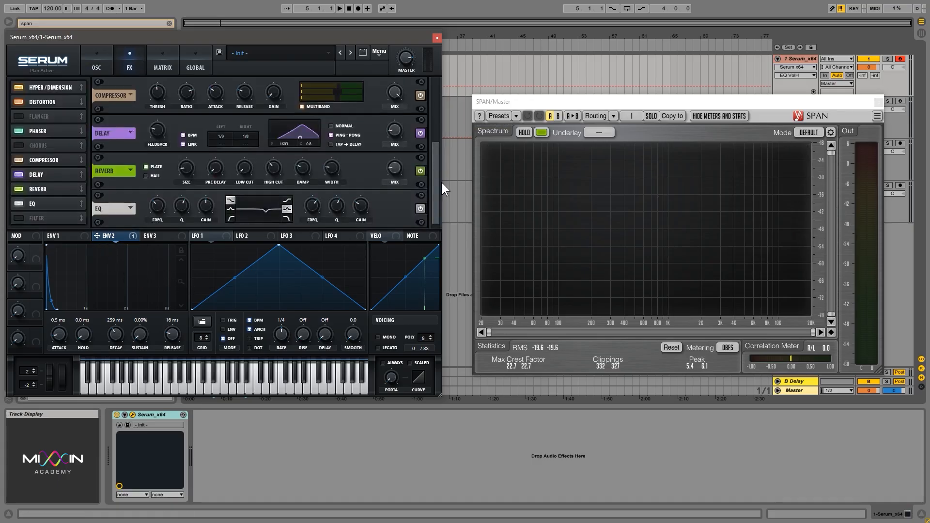
left_click_drag(442, 183, 432, 105)
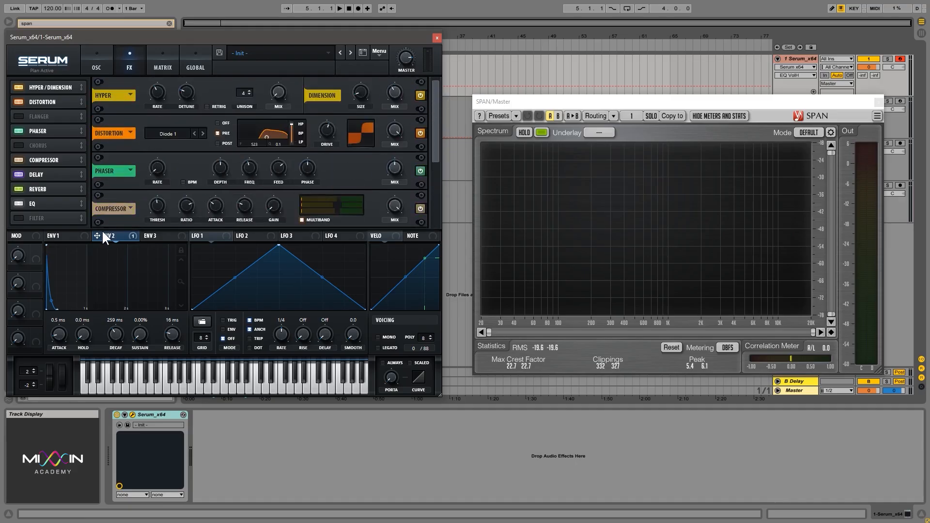
mouse_move(97, 236)
left_click_drag(319, 121, 318, 133)
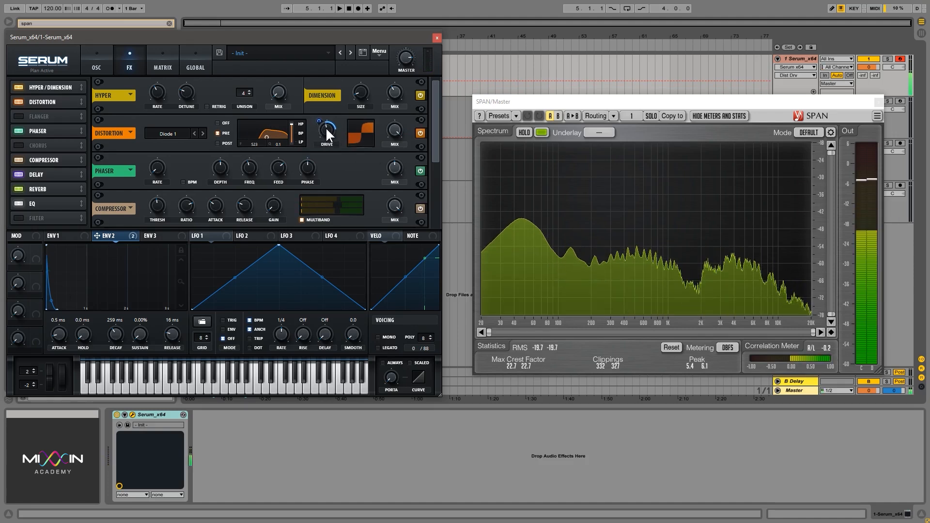
left_click_drag(319, 121, 319, 111)
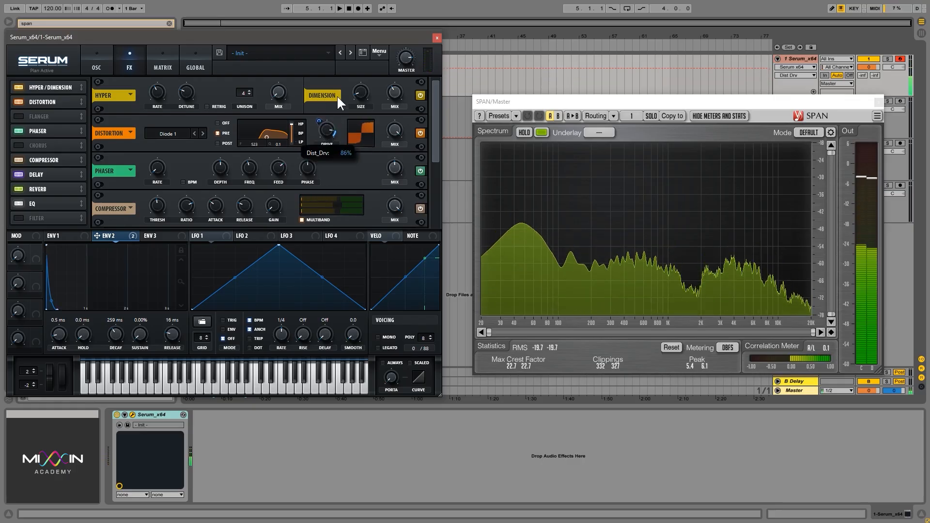
left_click_drag(319, 120, 324, 191)
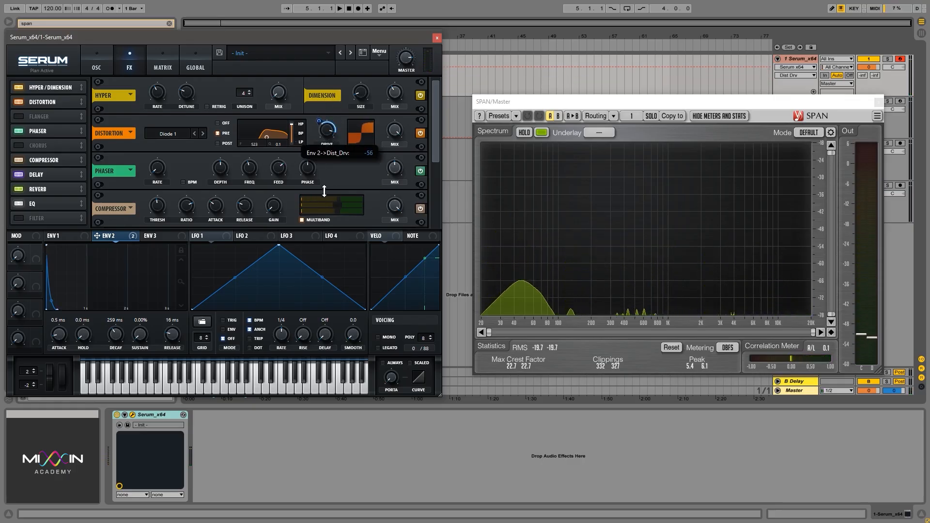
left_click_drag(323, 131, 318, 122)
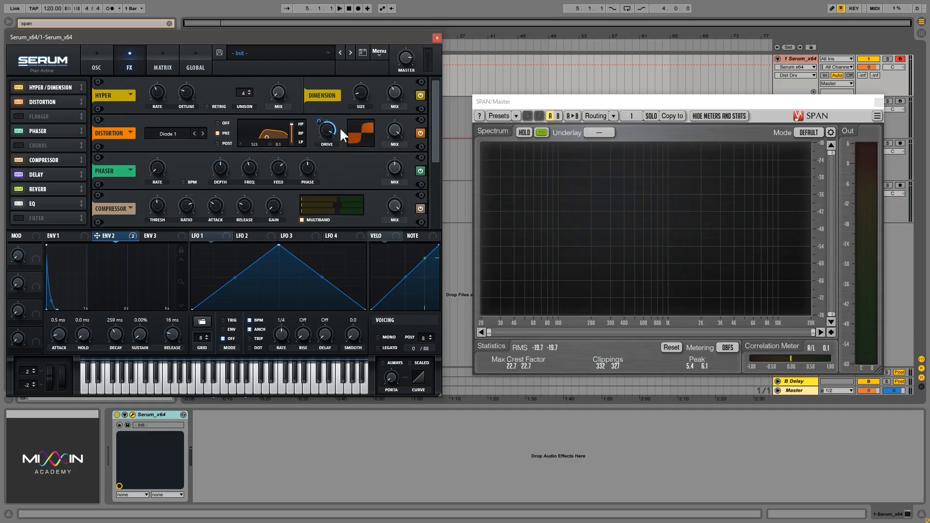
key("f")
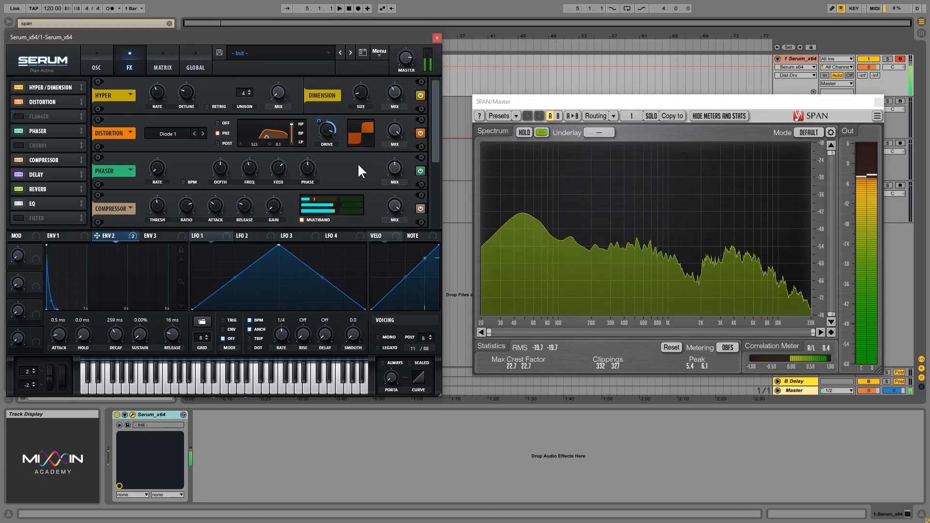
Step: Modulate the Phaser's mix with Env 2, adjusting the base mix and modulation depth while playing a note
left_click(395, 168)
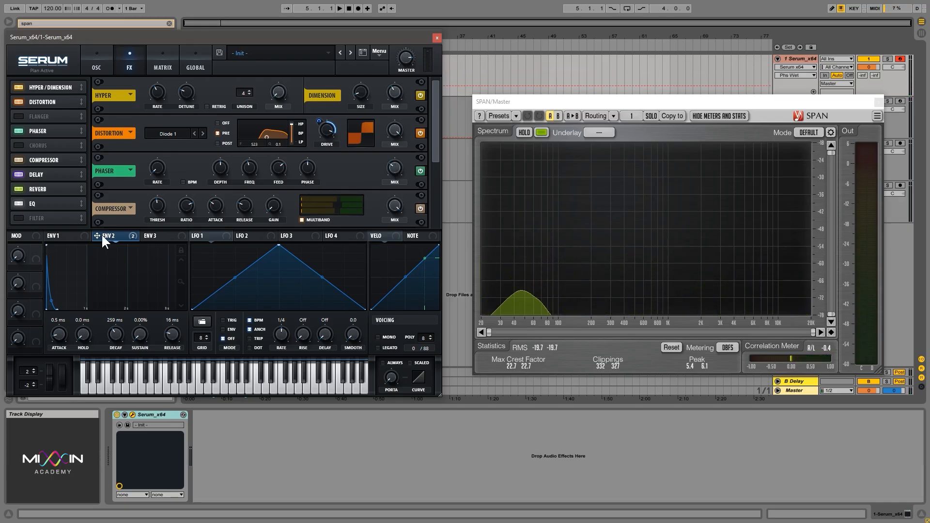
mouse_move(387, 160)
left_mouse_down()
mouse_move(386, 168)
mouse_move(388, 155)
left_mouse_up()
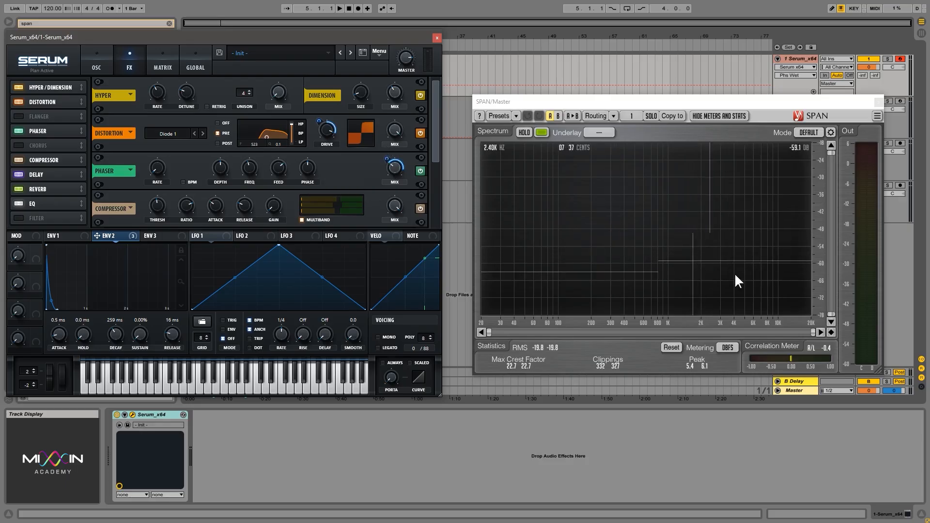
mouse_move(396, 170)
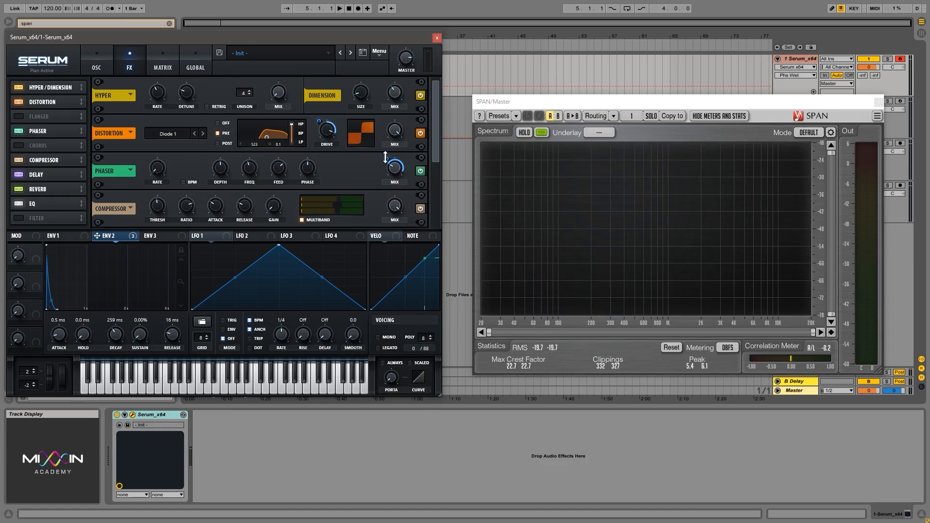
key("f")
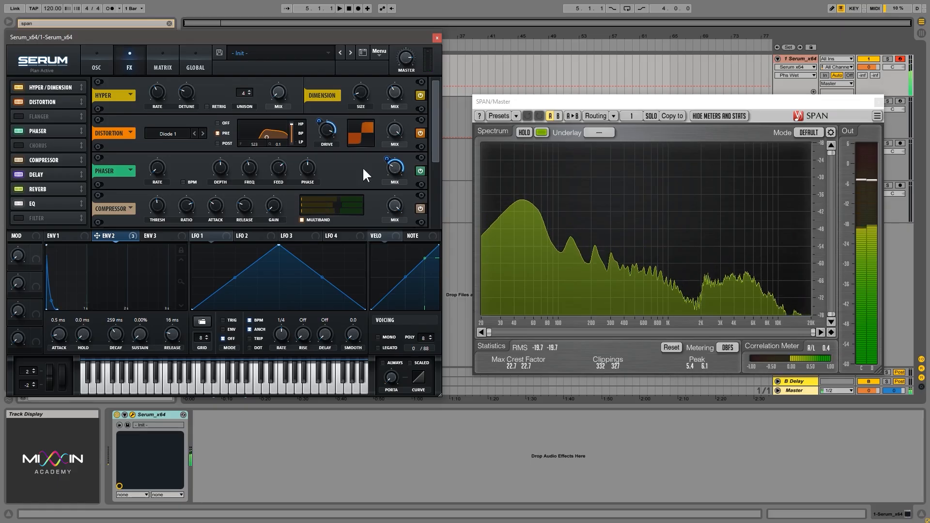
Step: Fine-tune the filter's cutoff and resonance, adjusting Env 2's cutoff modulation to about 64
left_click(101, 61)
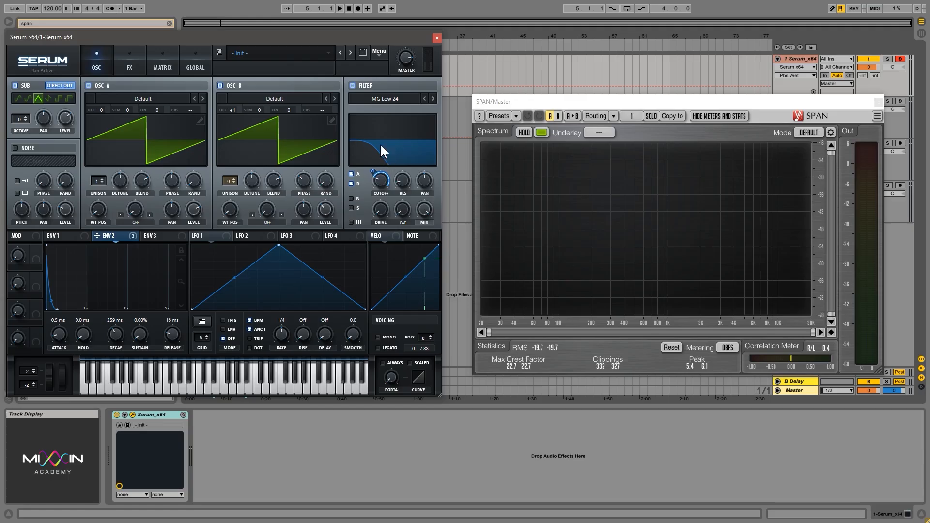
mouse_move(380, 177)
left_mouse_down()
mouse_move(380, 164)
mouse_move(383, 184)
left_mouse_up()
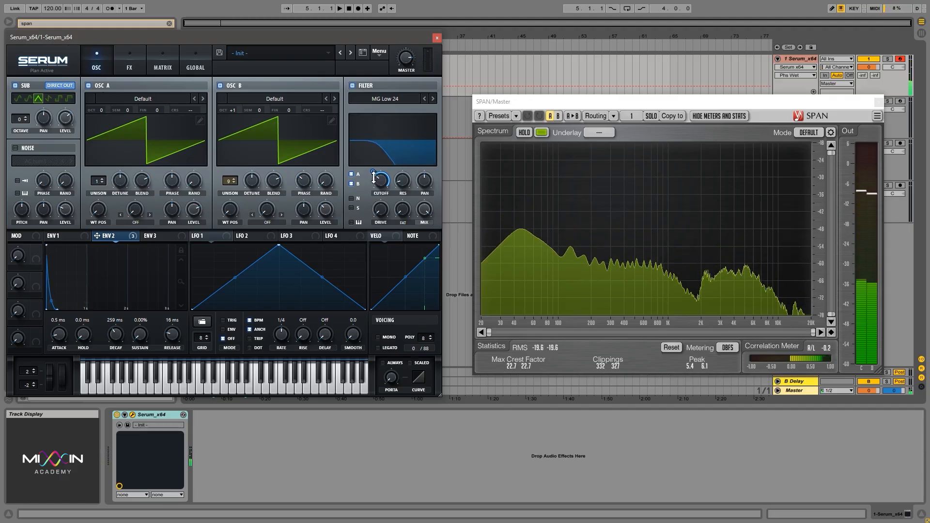
left_click_drag(368, 183, 369, 178)
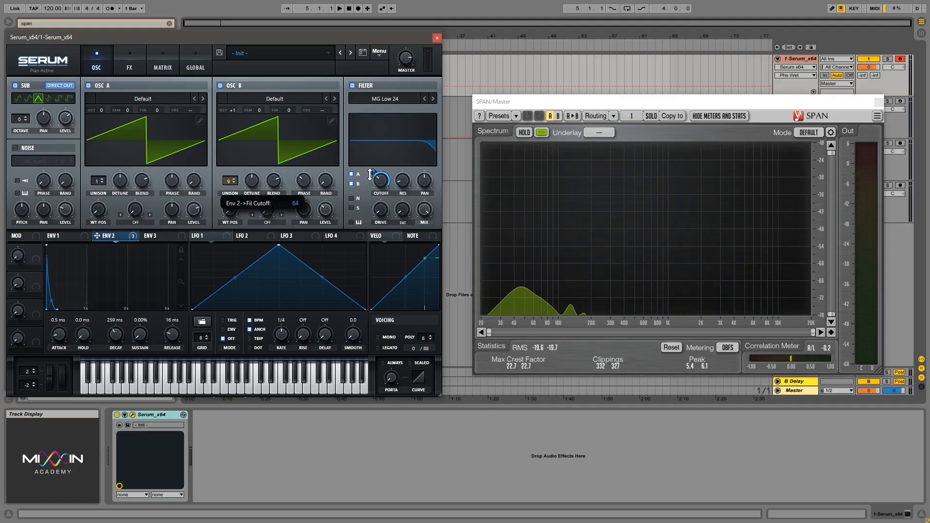
left_click(402, 182)
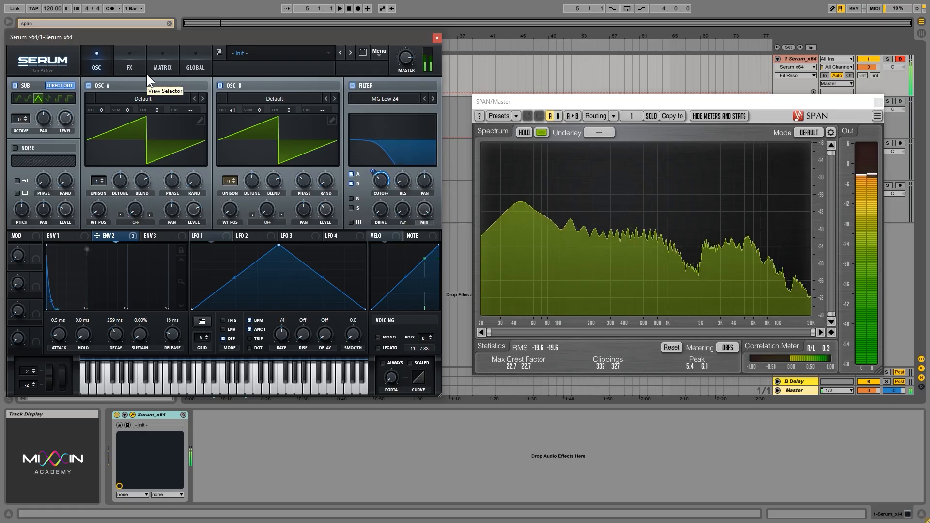
Step: Modulate the Dimension's size with Env 2 and adjust its size and mix, playing a note to check
left_click(137, 57)
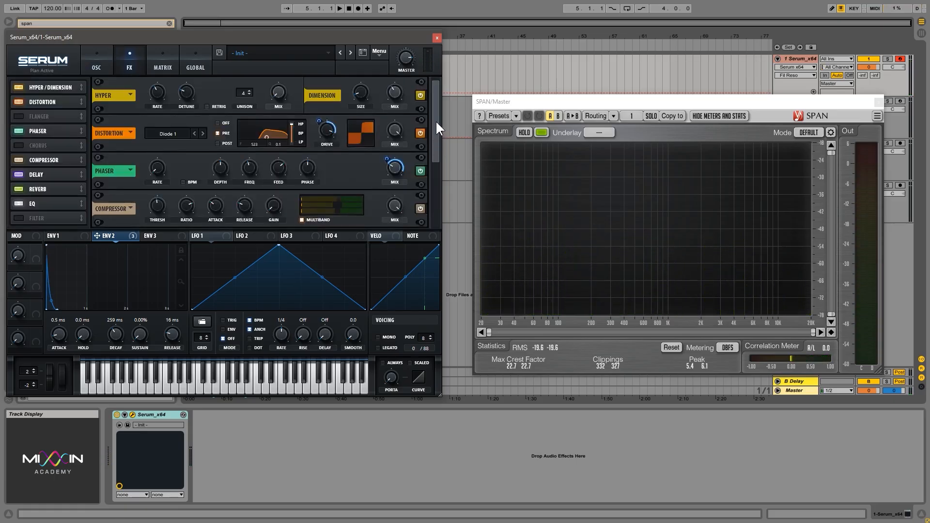
left_click(394, 91)
left_click(362, 92)
mouse_move(352, 84)
left_mouse_down()
mouse_move(349, 105)
mouse_move(354, 81)
left_mouse_up()
left_click_drag(395, 92, 397, 86)
key("a")
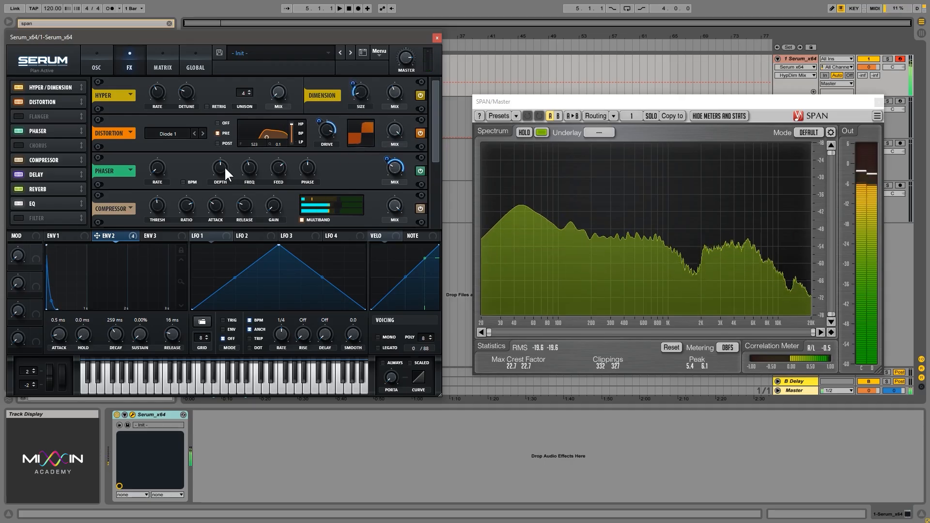
Step: Modulate the Hyper's mix with Env 2, adjust its rate and detune, and enable its retrigger option
left_click(280, 92)
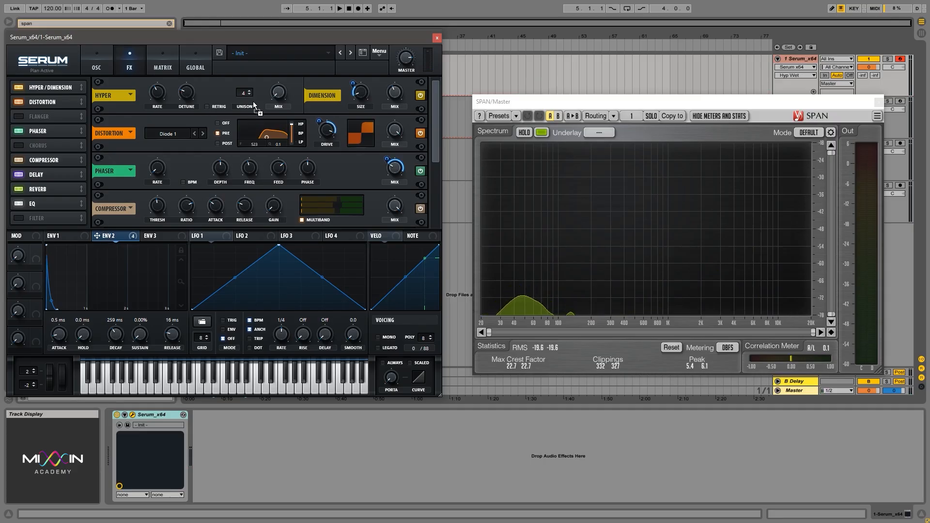
mouse_move(270, 107)
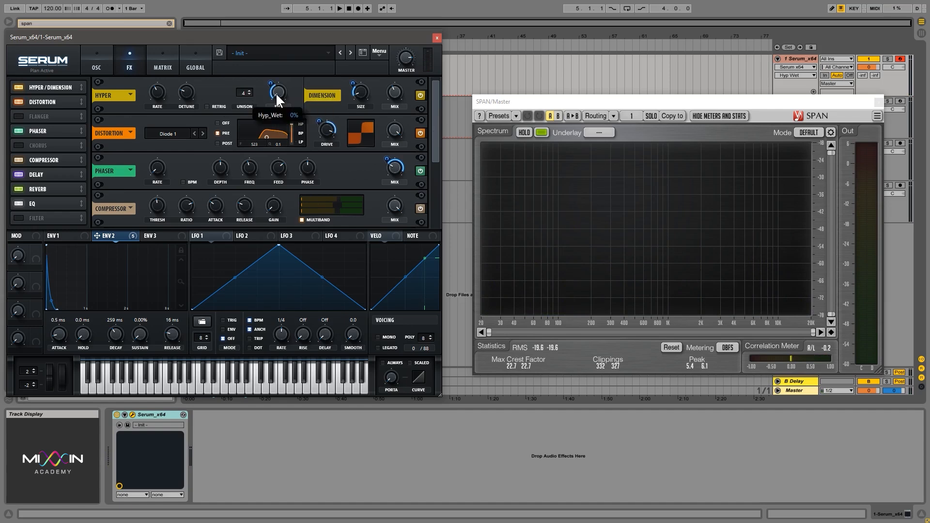
left_click(154, 93)
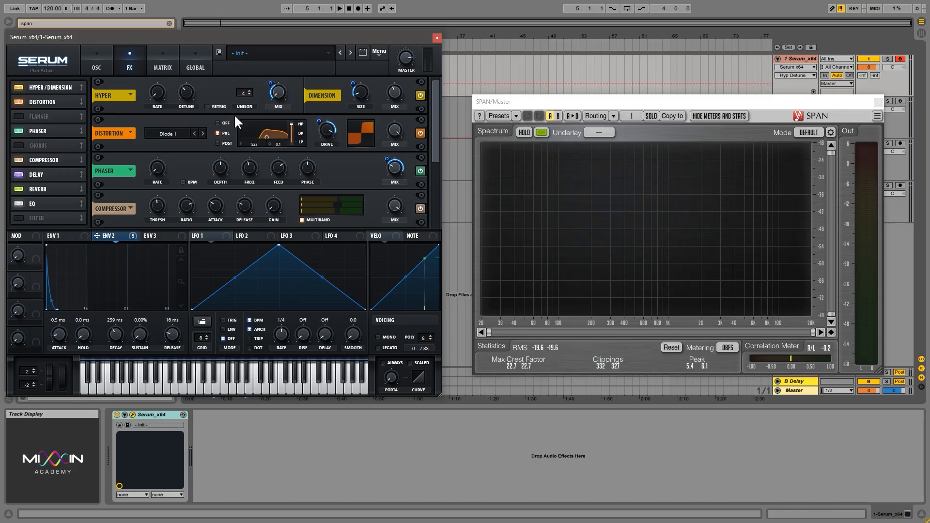
left_click(208, 106)
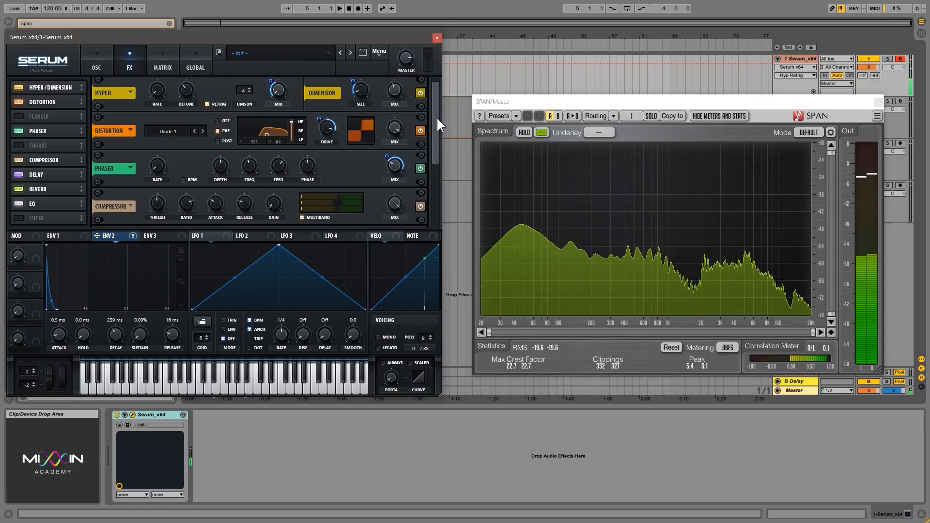
Step: Reshape LFO 1 into a falling concave curve, switching it to envelope mode at a 1/8 rate
left_click_drag(437, 118, 441, 188)
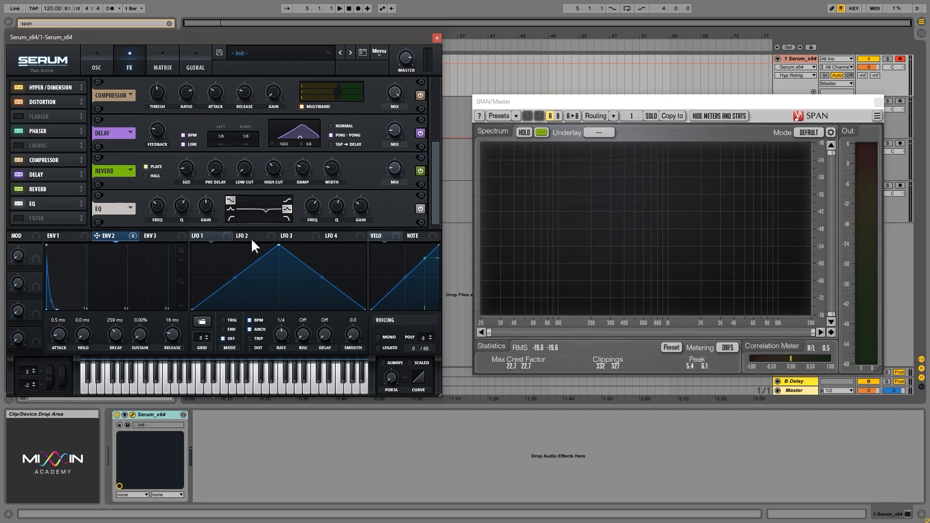
left_click_drag(278, 246, 183, 247)
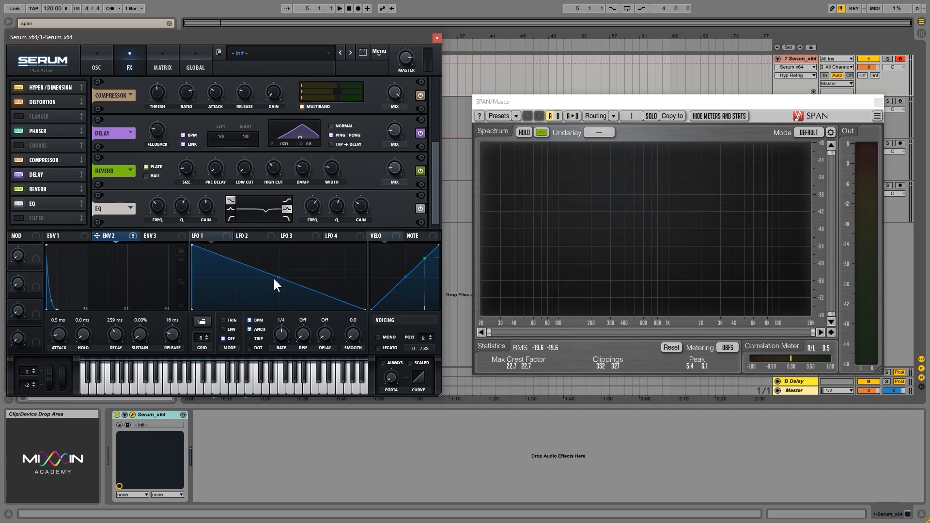
left_click_drag(275, 275, 275, 296)
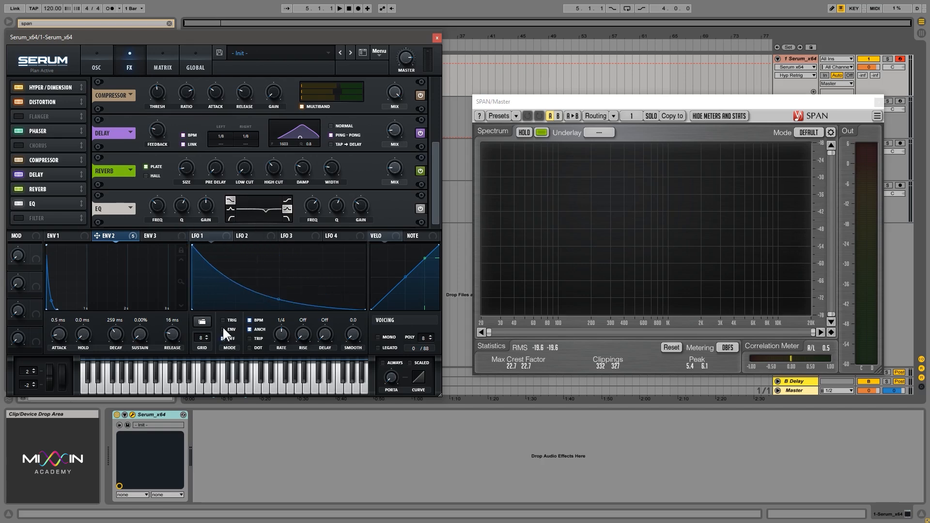
left_click(249, 329)
left_click(282, 334)
Step: Add an early breakpoint to LFO 1's curve and bend both segments into a rounded start with a steep decay
left_click_drag(277, 297, 215, 279)
double_click(252, 258)
left_click_drag(290, 295, 291, 309)
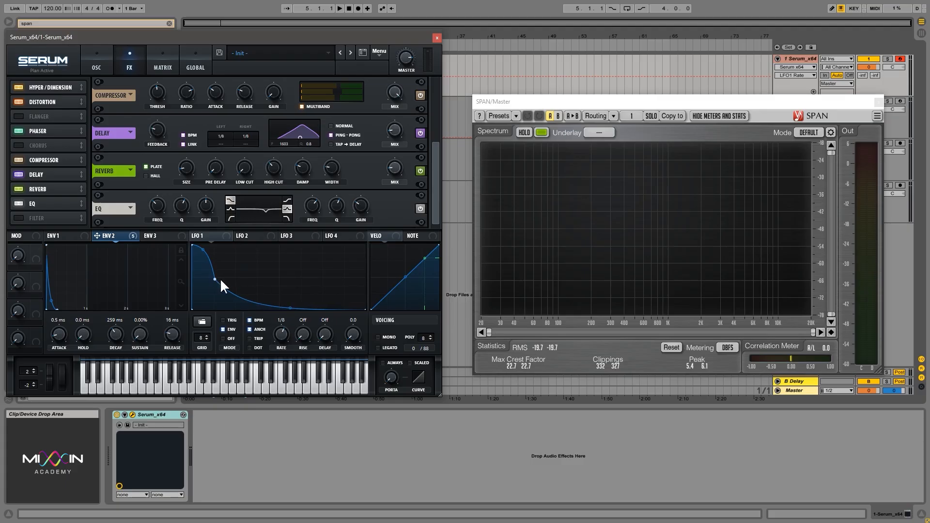
left_click_drag(217, 278, 215, 275)
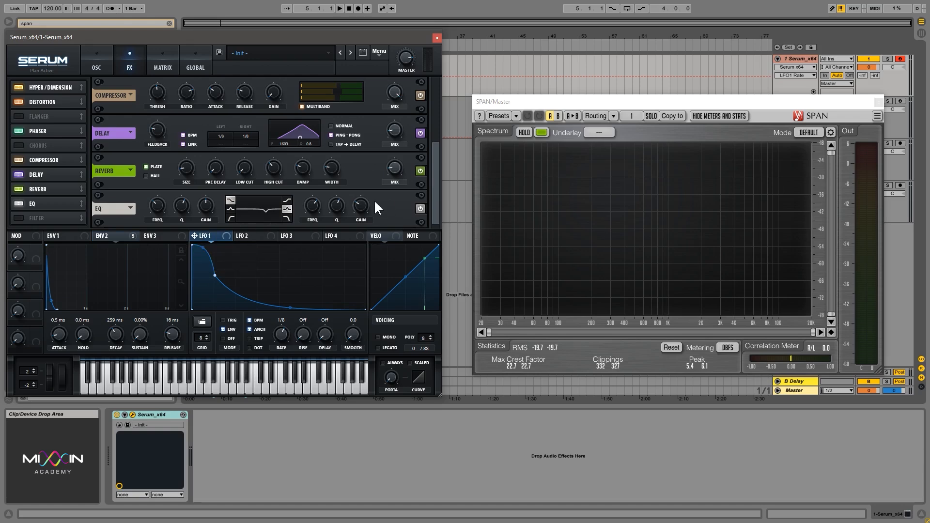
Step: Modulate the EQ's high-band gain with LFO 1 and play notes to check the effect
left_click(362, 204)
left_click_drag(195, 232, 354, 209)
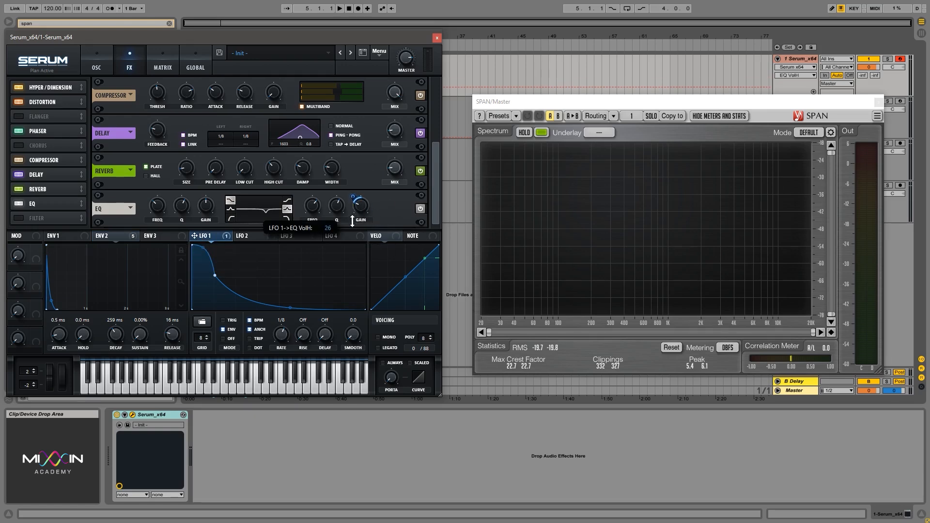
key("a")
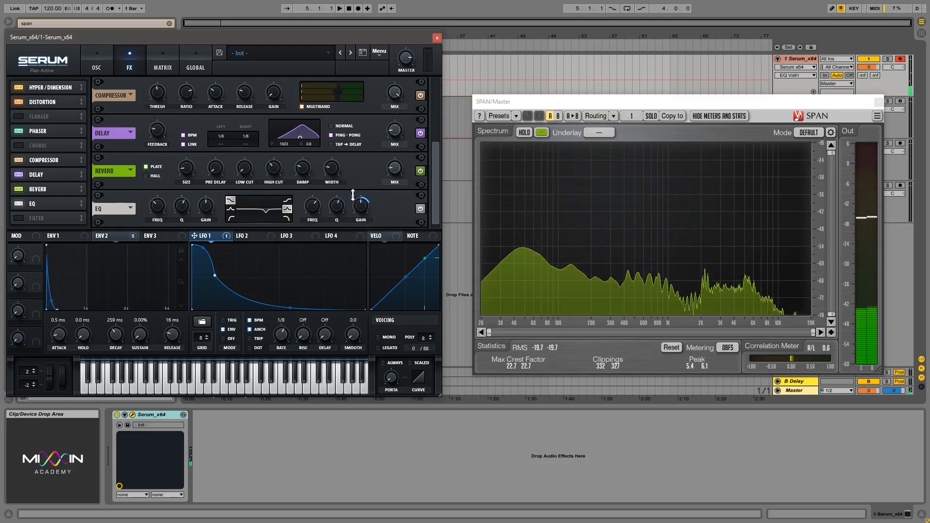
key("a")
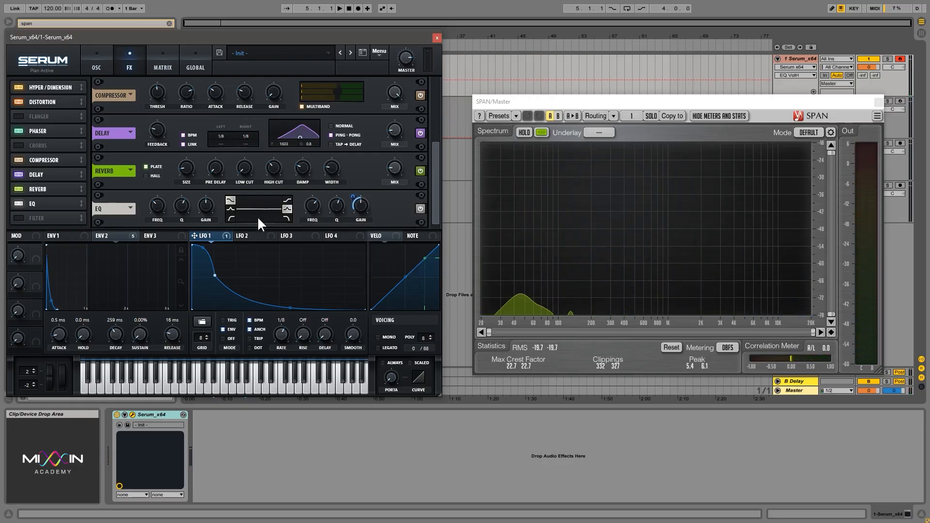
key("a")
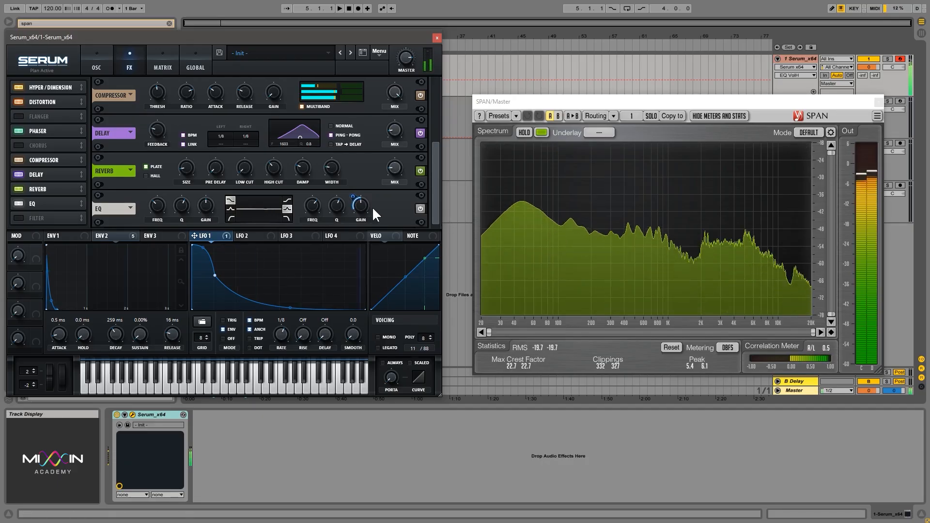
Step: Lower the EQ's high-band gain under its LFO 1 modulation and nudge LFO 1's early breakpoint slightly
left_click_drag(366, 240, 368, 253)
left_click_drag(353, 199, 342, 146)
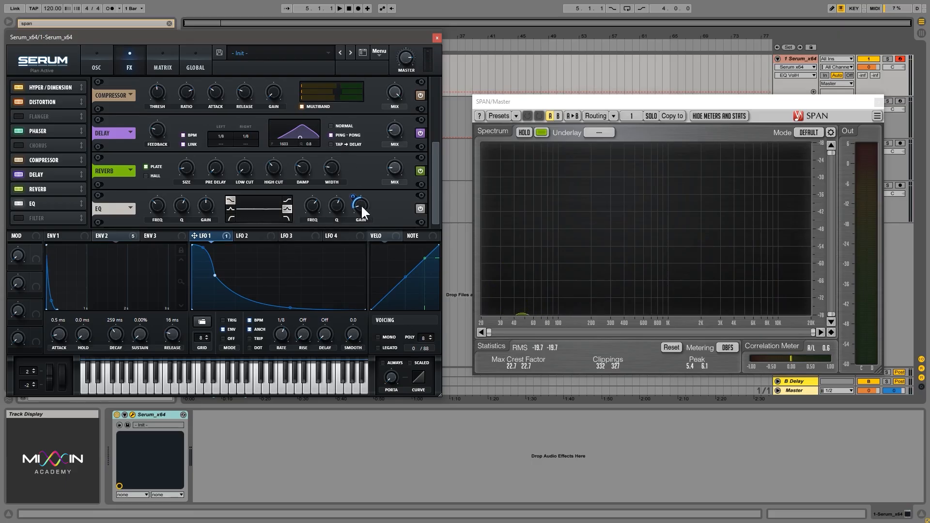
left_click_drag(215, 275, 214, 276)
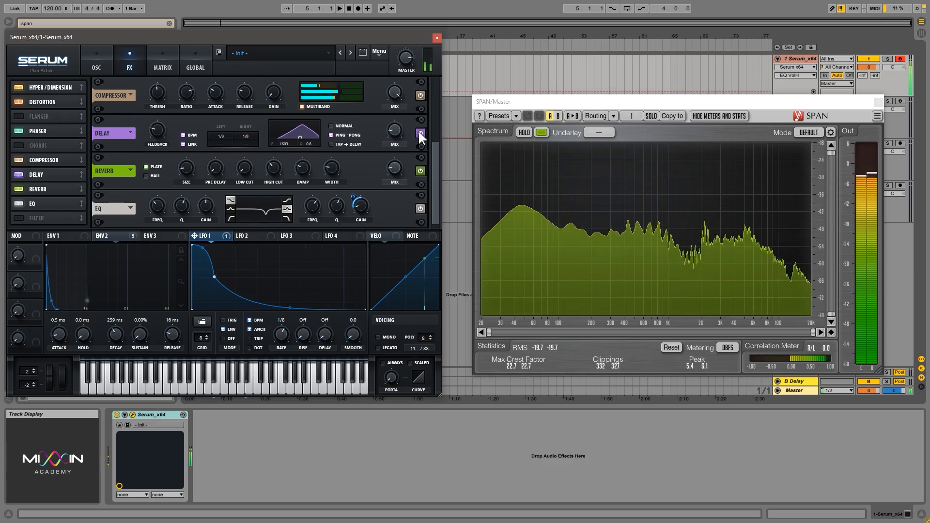
Step: Adjust the sub oscillator's level and close the Serum window
left_click(98, 65)
left_click_drag(64, 122, 69, 105)
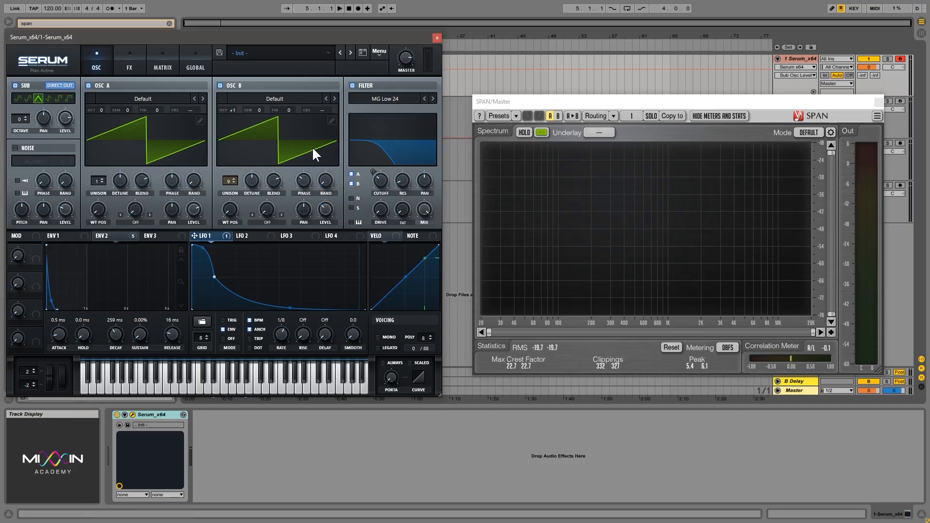
left_click(437, 38)
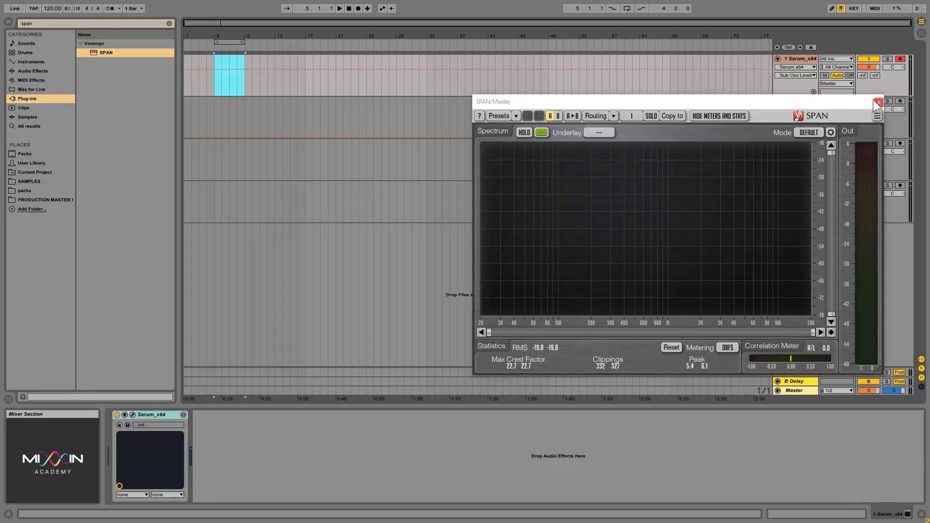
Step: Arm the Massive track, open the Massive synth and arrange its window beside the SPAN analyzer
left_click_drag(797, 102, 827, 170)
left_click(817, 103)
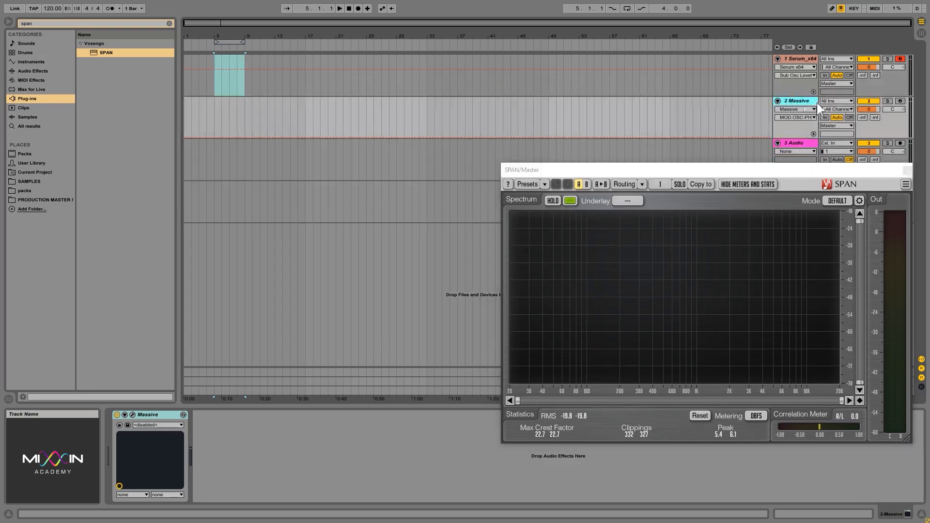
left_click(901, 101)
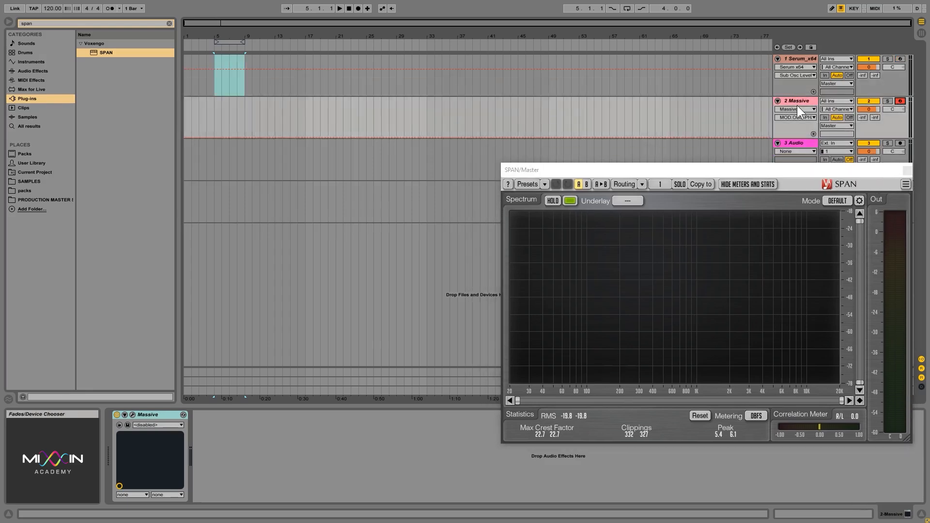
left_click(133, 415)
left_click_drag(568, 173, 582, 188)
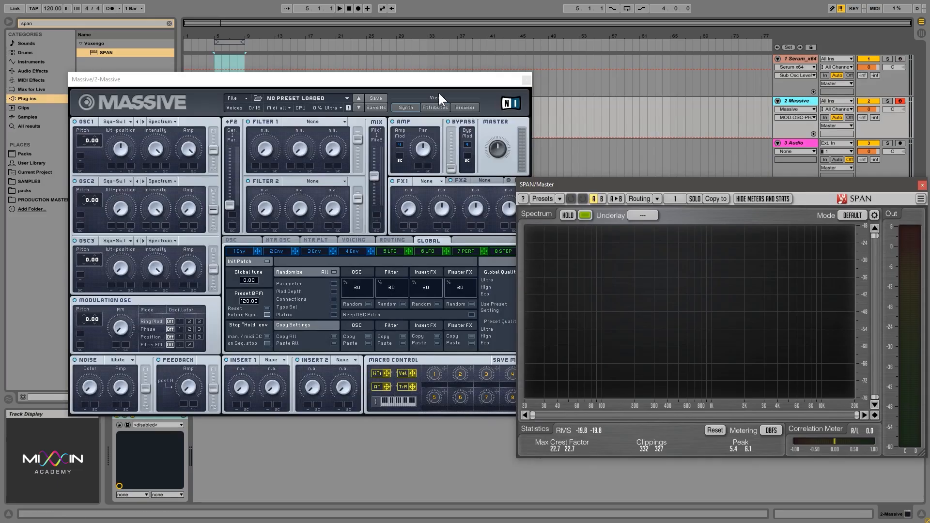
left_click_drag(436, 78, 390, 37)
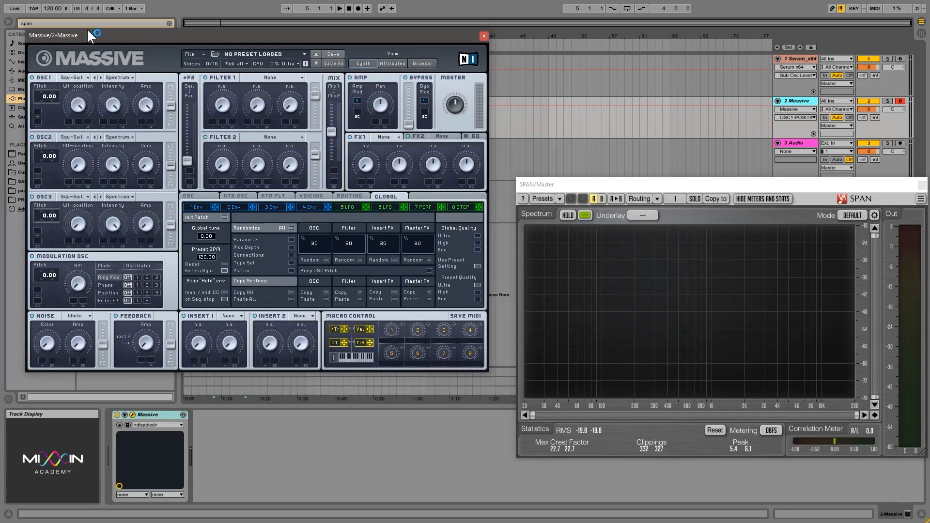
Step: Set Massive's Filter 1 to Lowpass 4
left_click(273, 78)
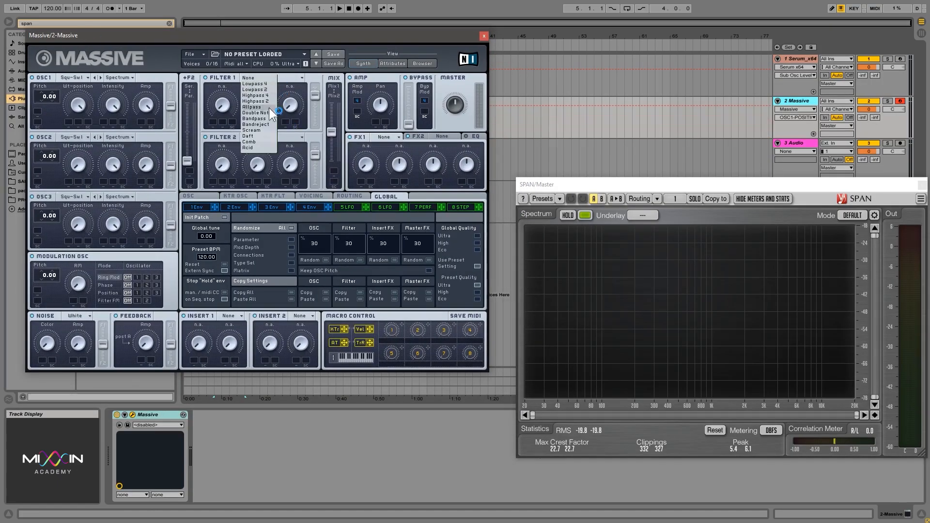
left_click(266, 83)
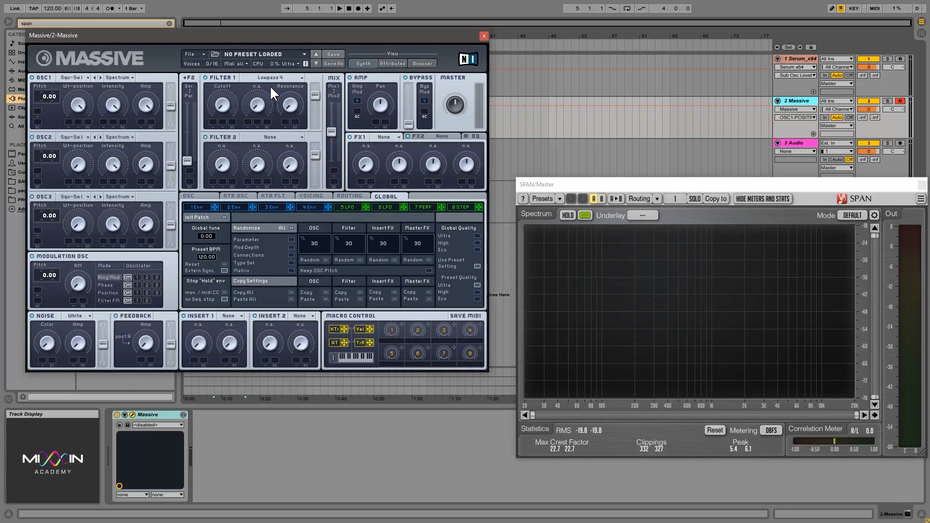
left_click(227, 109)
Step: Shape Env 4 with its decay level at maximum and longer attack and release times
left_click(310, 206)
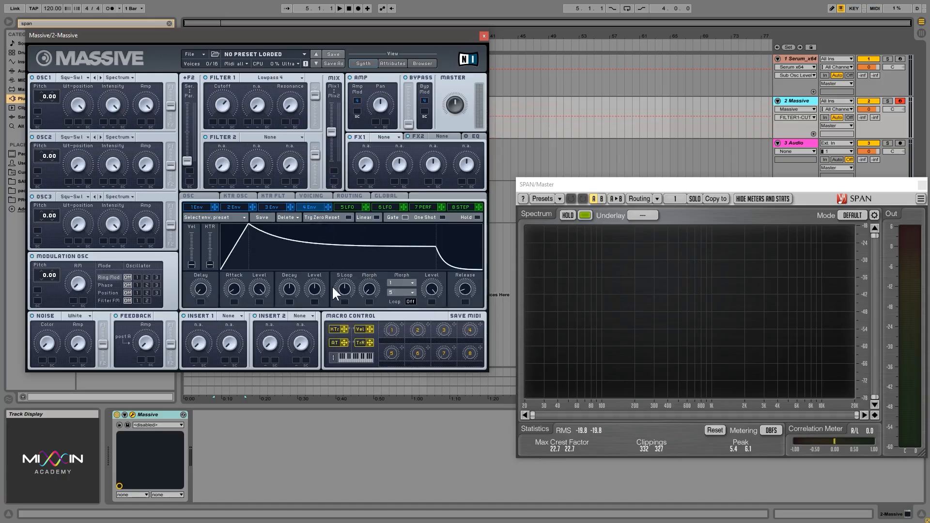
left_click_drag(314, 291, 332, 212)
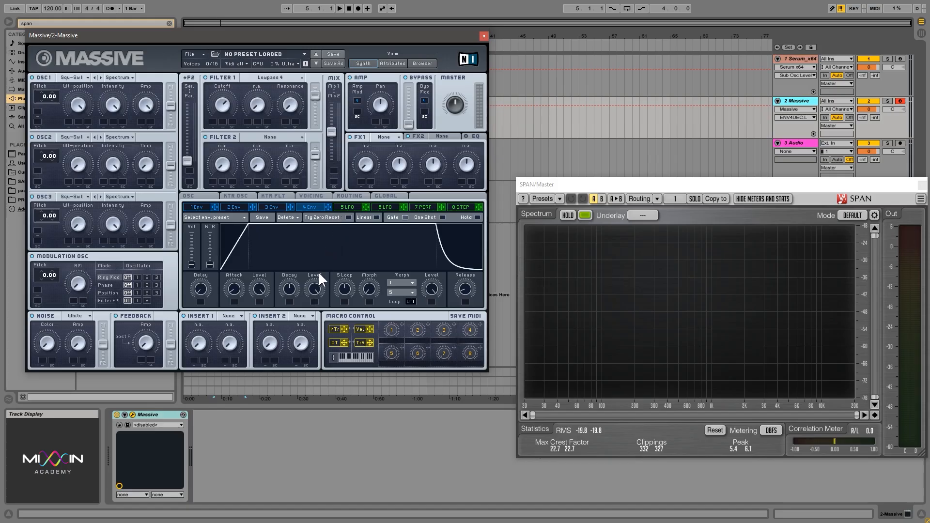
left_click_drag(233, 289, 264, 275)
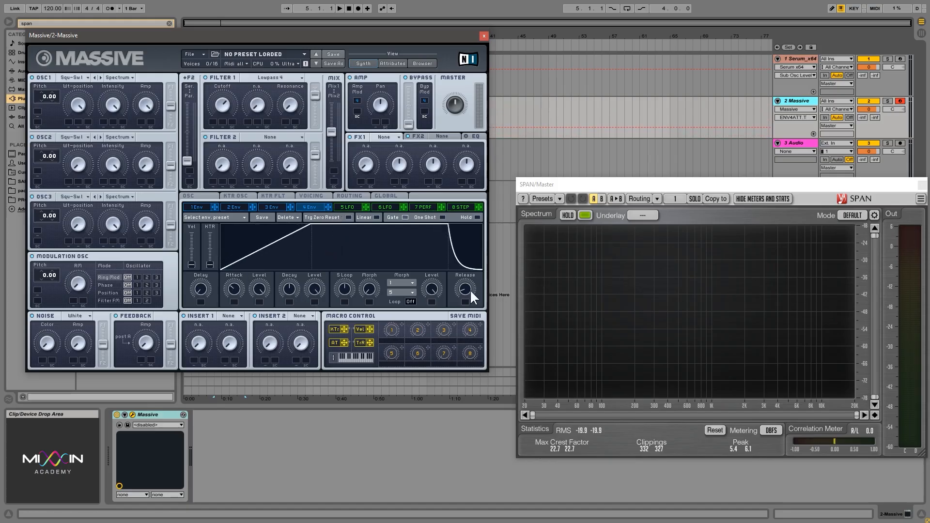
left_click_drag(470, 291, 469, 268)
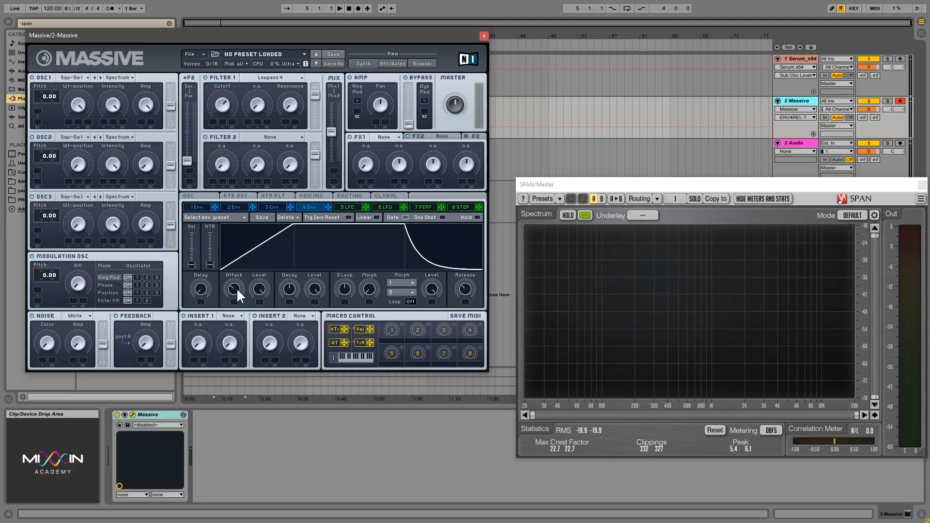
left_click_drag(237, 288, 236, 285)
left_click_drag(469, 289, 469, 284)
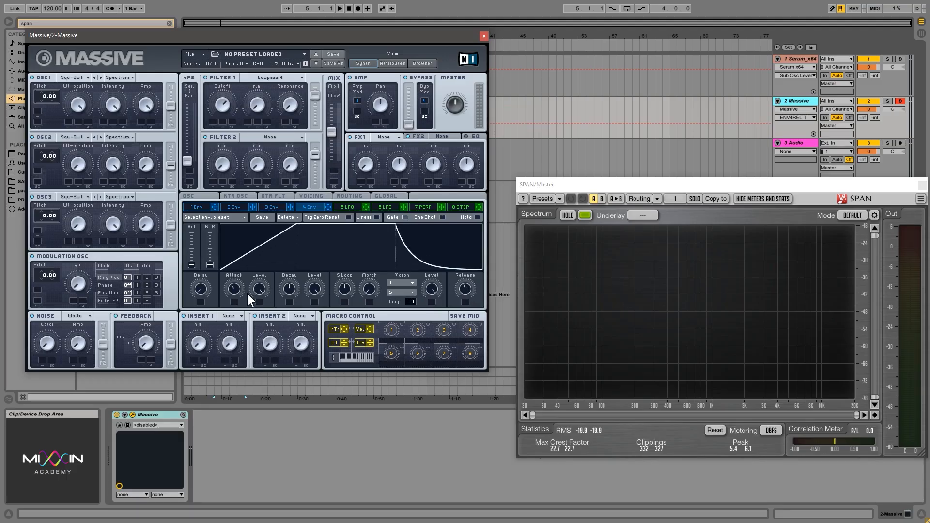
left_click_drag(238, 290, 238, 284)
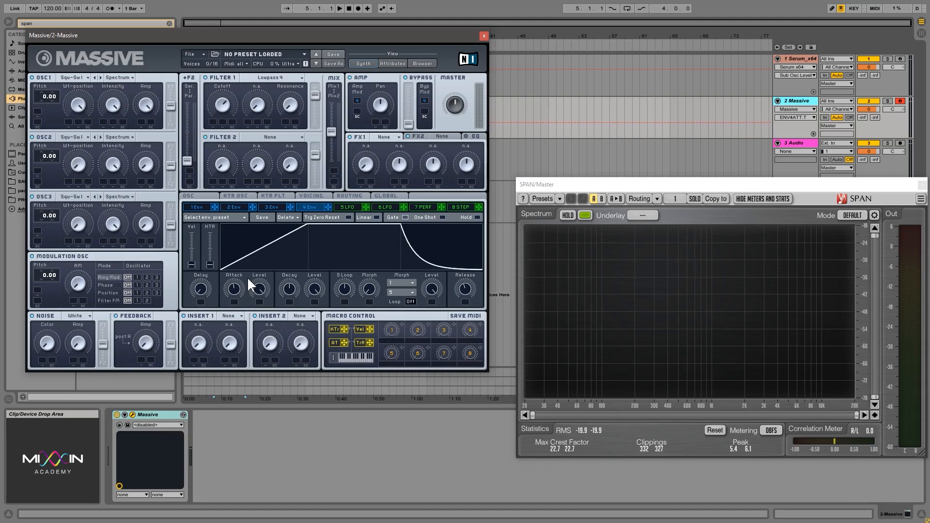
Step: Play notes while raising the computer keyboard's octave, and fine-tune Env 4's attack time
key("a")
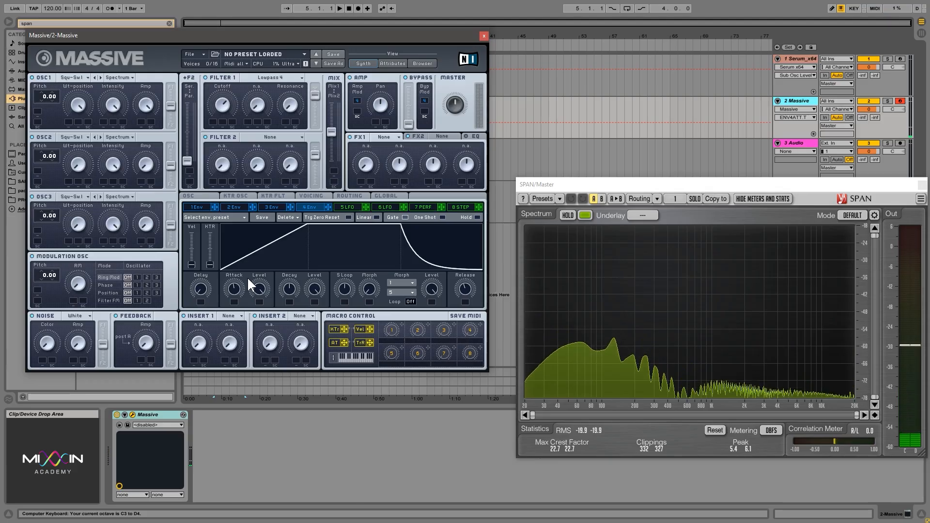
key("x")
key("x")
key("a")
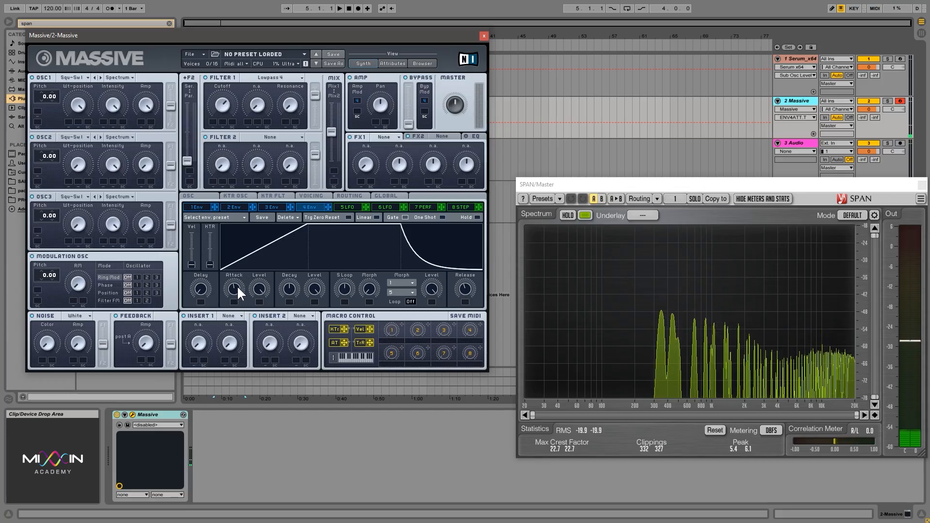
left_click_drag(237, 286, 234, 282)
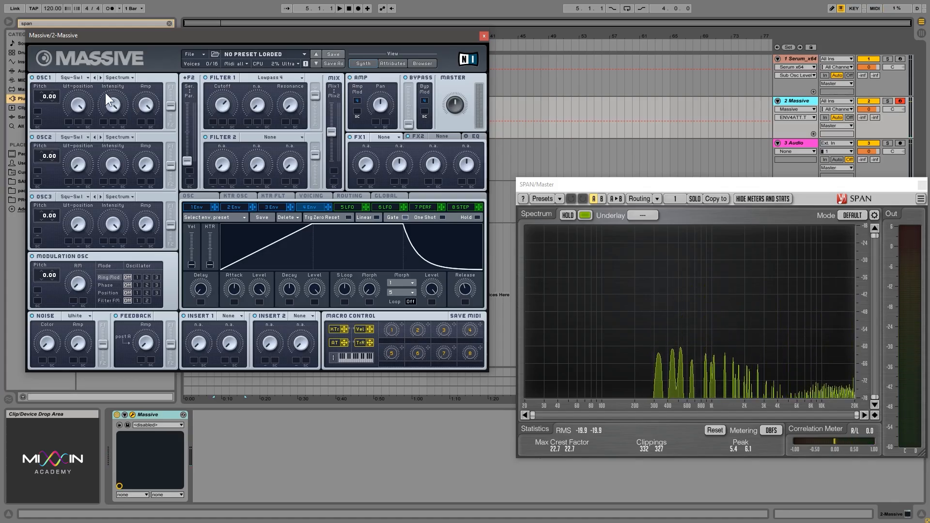
Step: Set the voicing to 13 unison voices and enable unison spread for pitch cutoff and pan position, adjusting both amounts
left_click(310, 195)
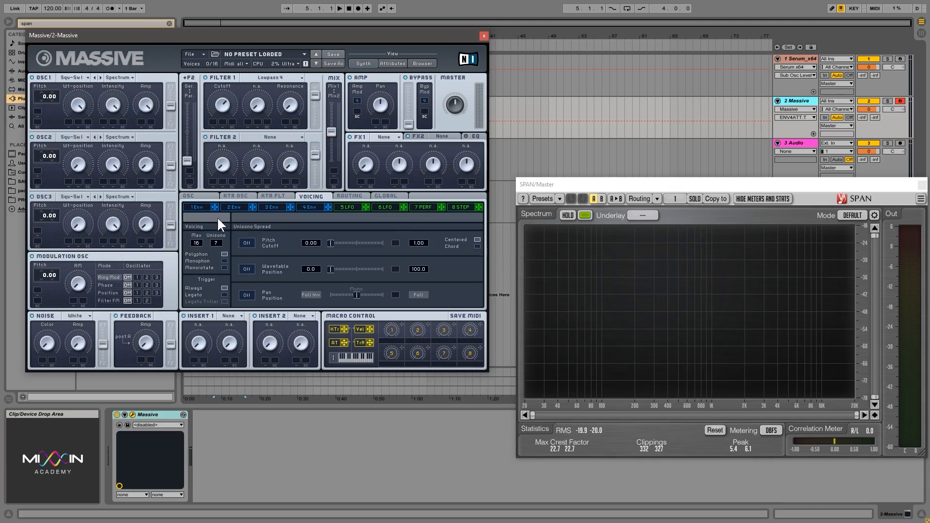
left_click_drag(217, 242, 219, 254)
left_click_drag(330, 244, 334, 243)
left_click_drag(356, 295, 338, 295)
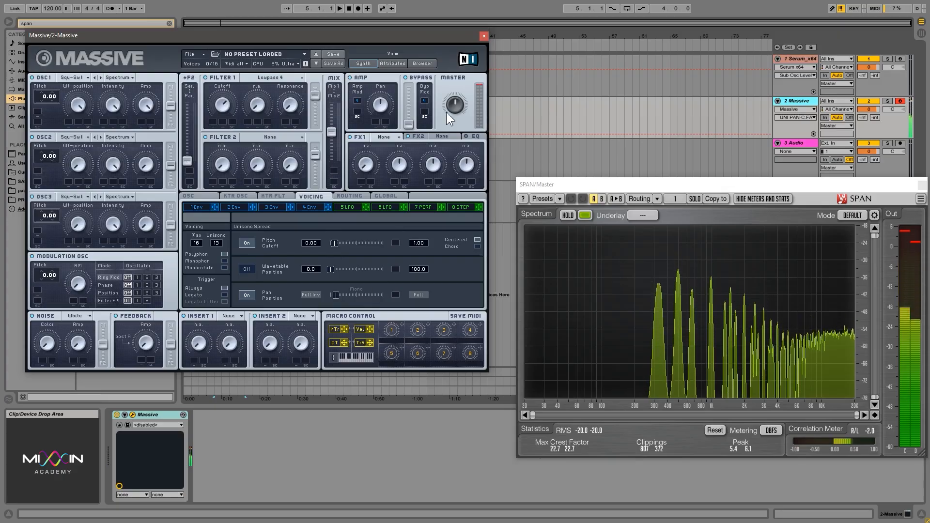
Step: Lower the master volume and fine-tune Env 4's attack and release times
mouse_move(452, 109)
left_mouse_down()
mouse_move(455, 133)
mouse_move(455, 101)
left_mouse_up()
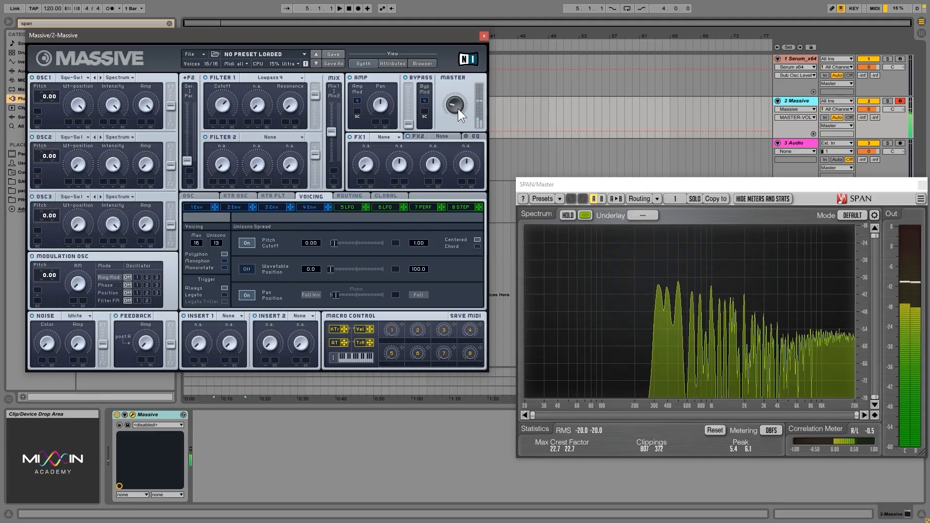
left_click_drag(458, 108, 458, 101)
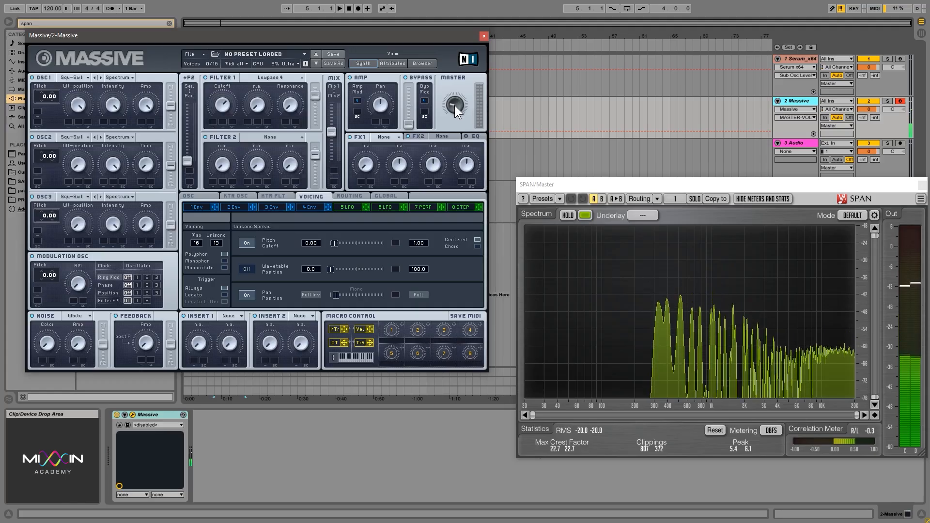
left_click(311, 207)
left_click_drag(237, 289, 251, 289)
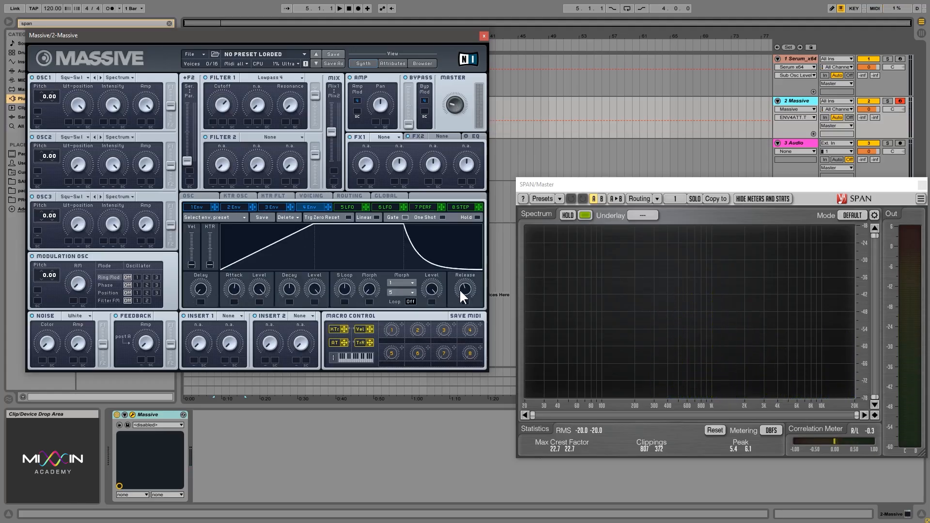
left_click_drag(460, 288, 466, 283)
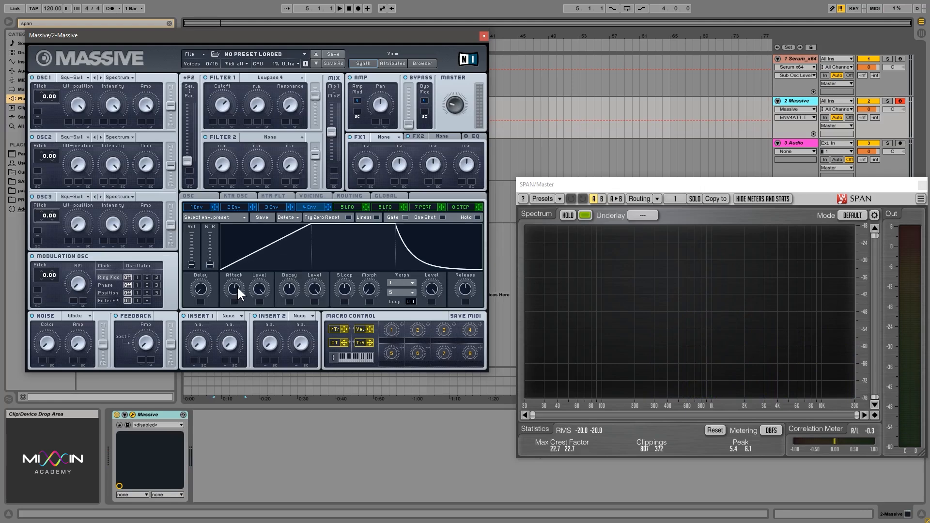
left_click_drag(237, 286, 237, 284)
left_click_drag(465, 289, 467, 291)
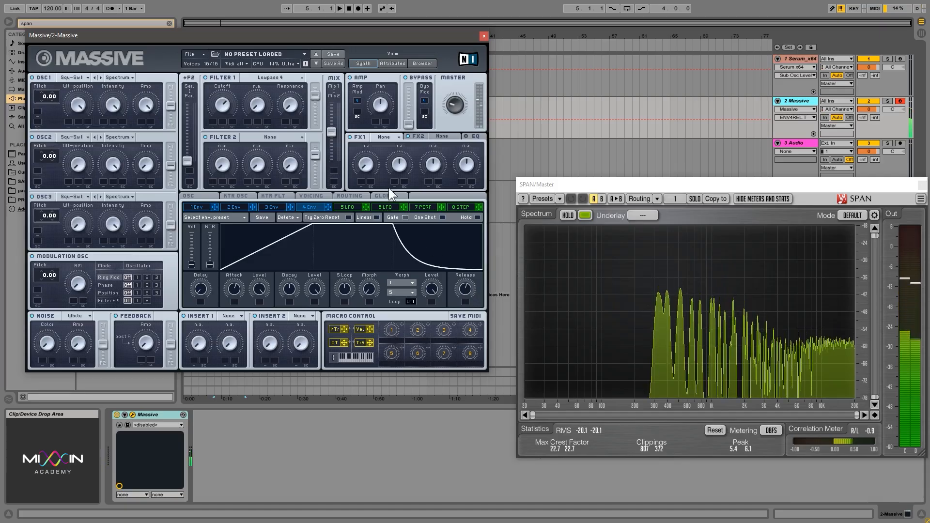
Step: Modulate Filter 1's cutoff with Env 4 and lower the base cutoff
left_click(223, 106)
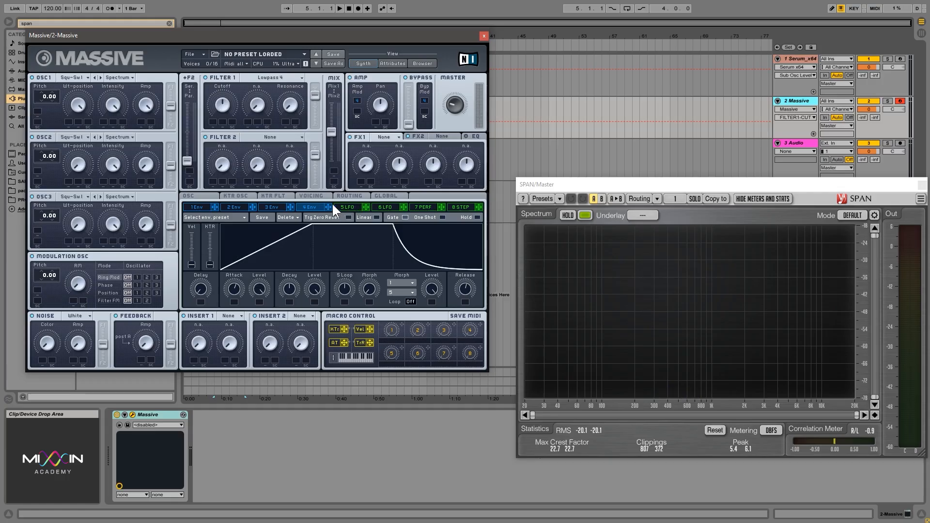
left_click_drag(329, 207, 211, 120)
left_click_drag(222, 105, 213, 115)
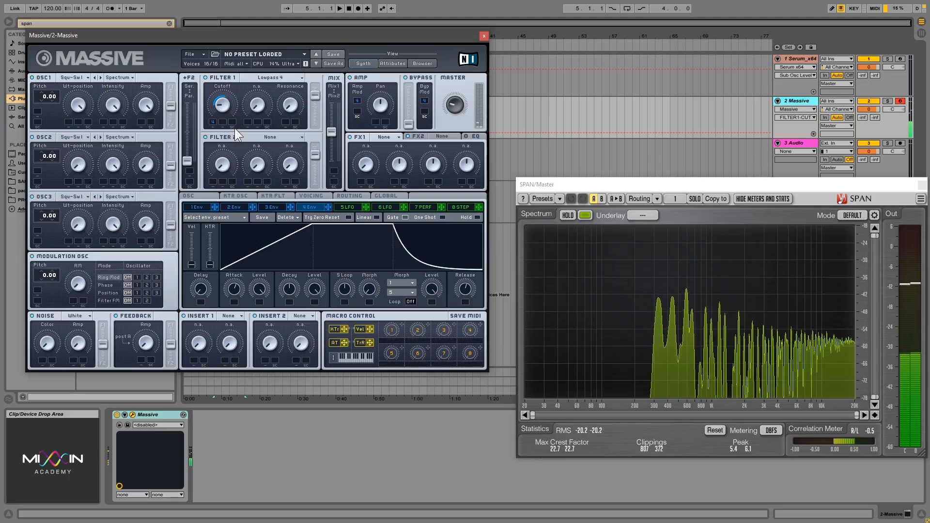
Step: Load Chorus into FX1, lower its dry/wet amount, modulate it with LFO 5 and open that LFO's settings
left_click(387, 137)
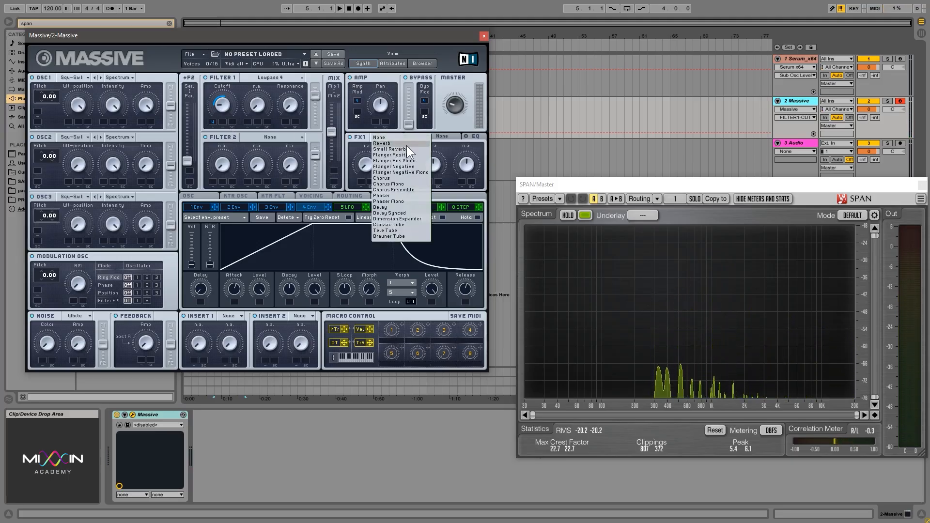
left_click(420, 179)
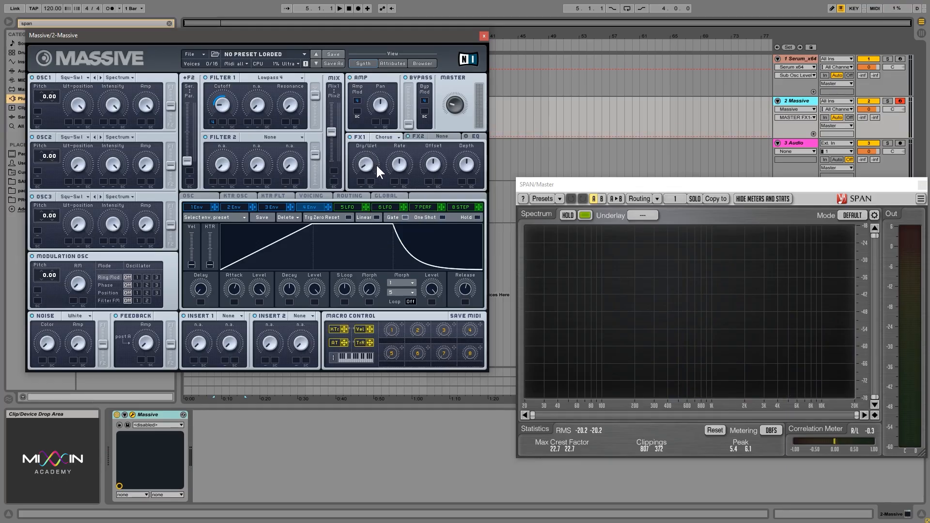
mouse_move(377, 163)
left_mouse_down()
mouse_move(374, 123)
mouse_move(377, 160)
mouse_move(374, 126)
mouse_move(376, 160)
mouse_move(372, 134)
mouse_move(359, 180)
mouse_move(360, 168)
left_mouse_up()
left_click(354, 207)
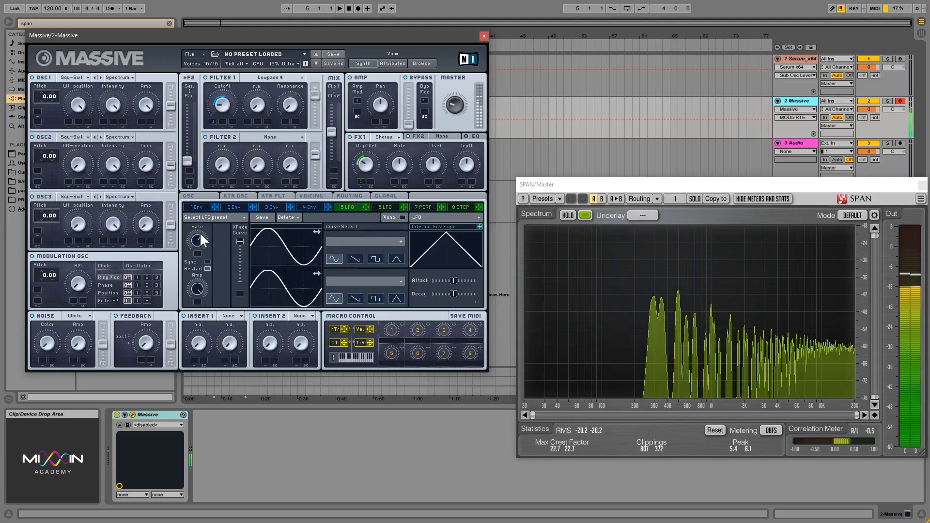
Step: Fine-tune LFO 5's rate, and shape the EQ by lowering the boost and adjusting its frequency
left_click_drag(200, 234, 199, 235)
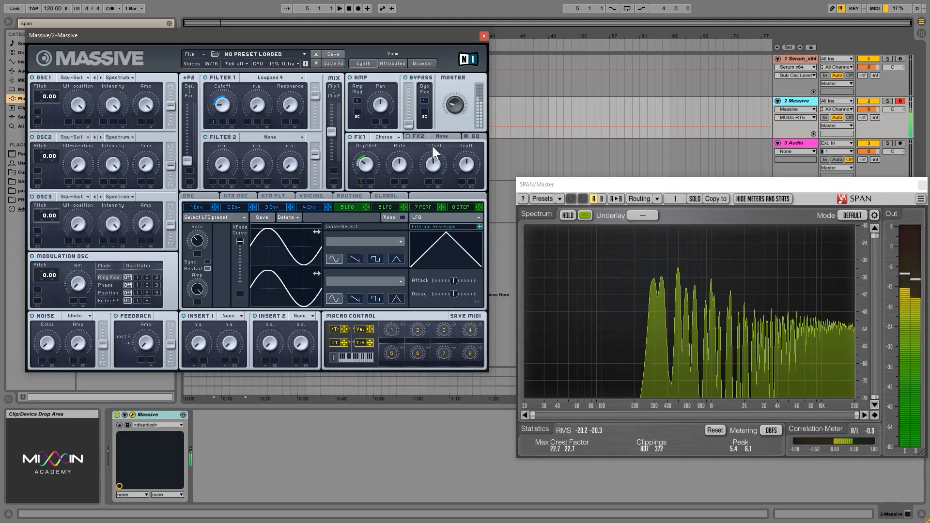
left_click(473, 137)
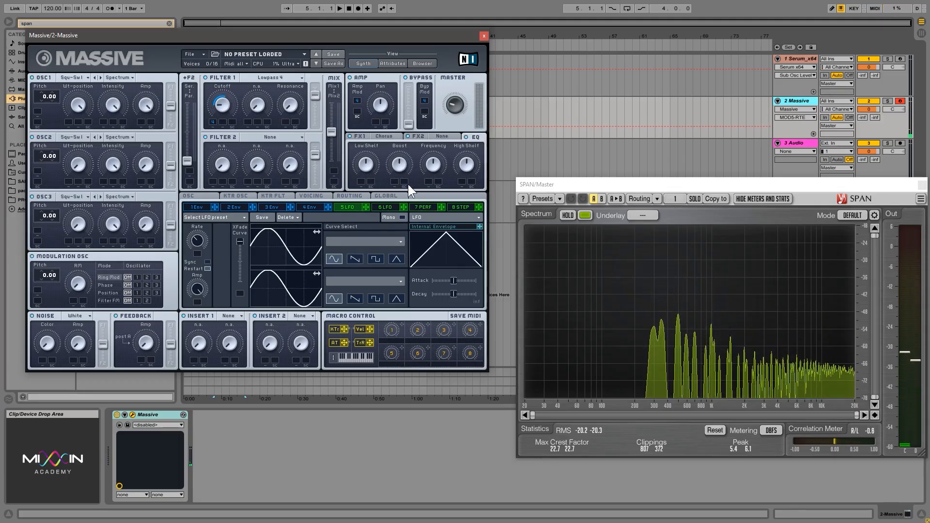
left_click(402, 162)
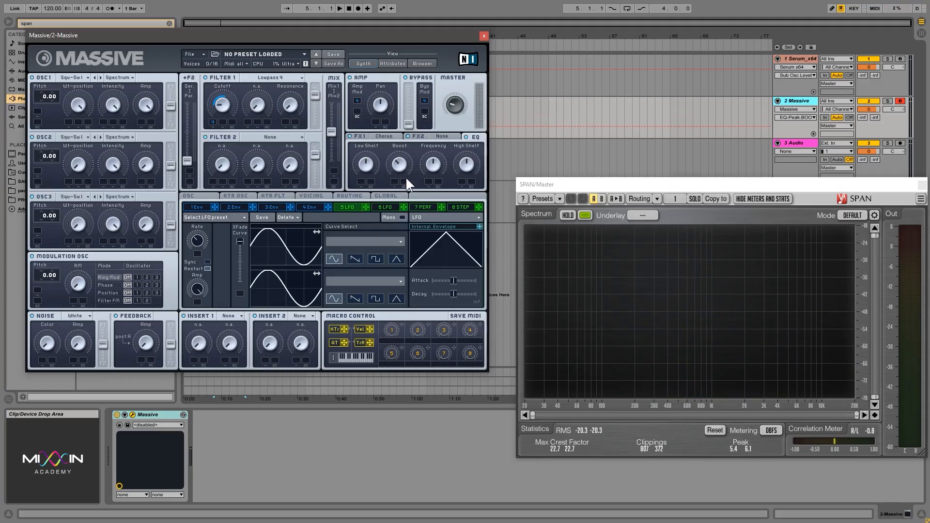
left_click(430, 163)
left_click_drag(433, 164, 399, 167)
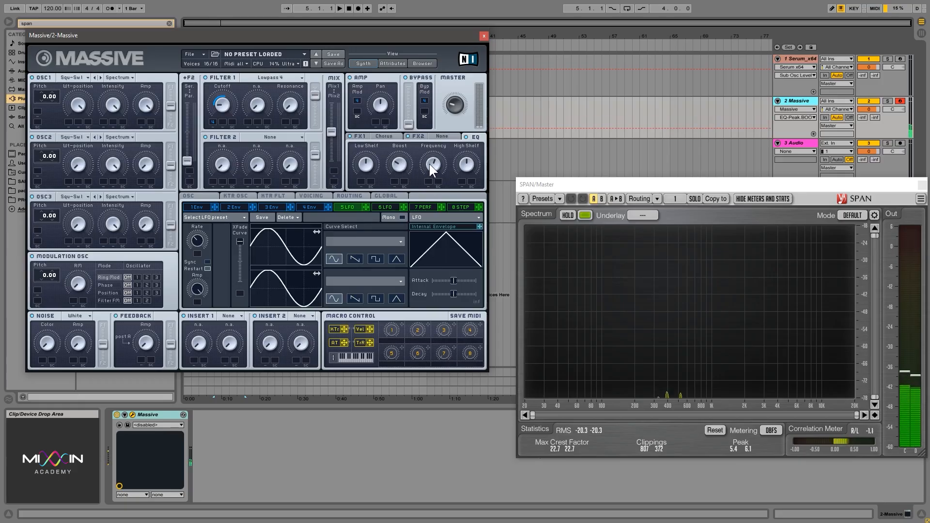
mouse_move(430, 166)
left_mouse_down()
mouse_move(431, 199)
mouse_move(435, 144)
mouse_move(437, 179)
mouse_move(438, 157)
left_mouse_up()
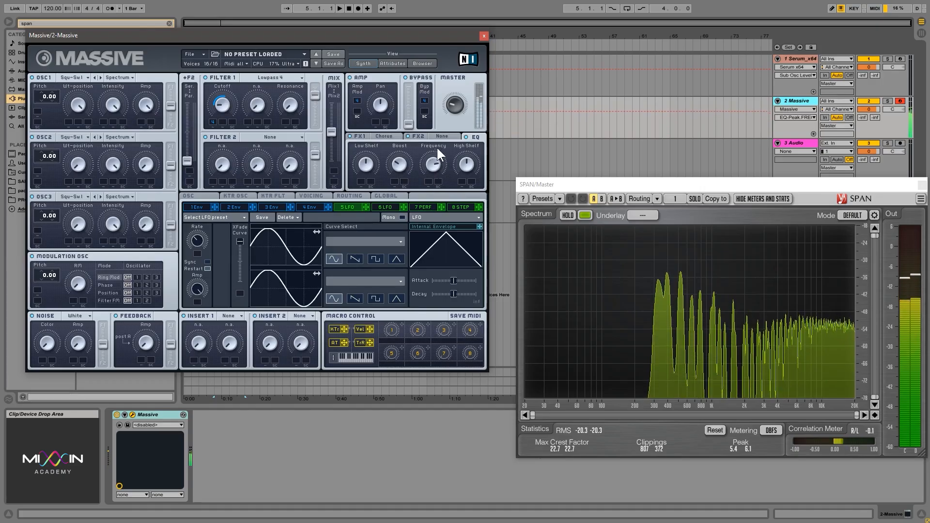
Step: Modulate the EQ frequency with LFO 5 and fine-tune the EQ boost and base frequency
left_click_drag(365, 209, 434, 159)
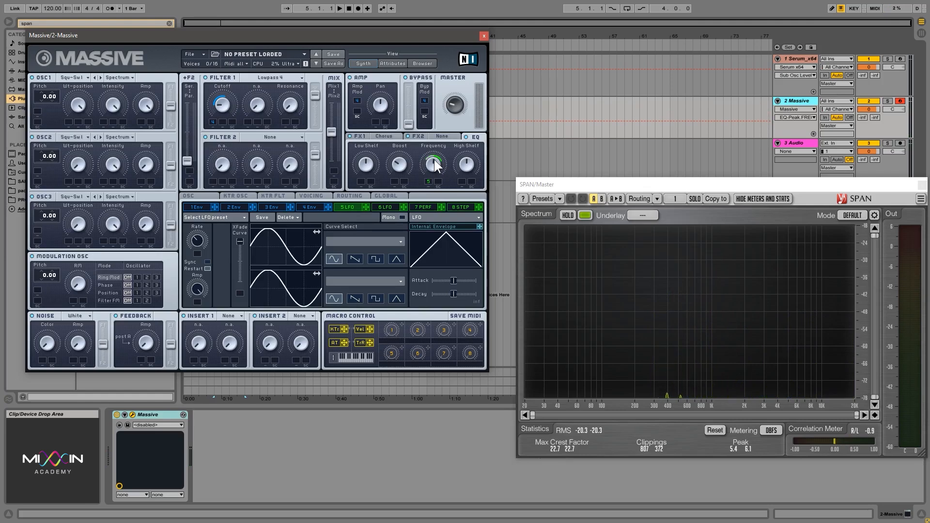
left_click(399, 171)
left_click(380, 136)
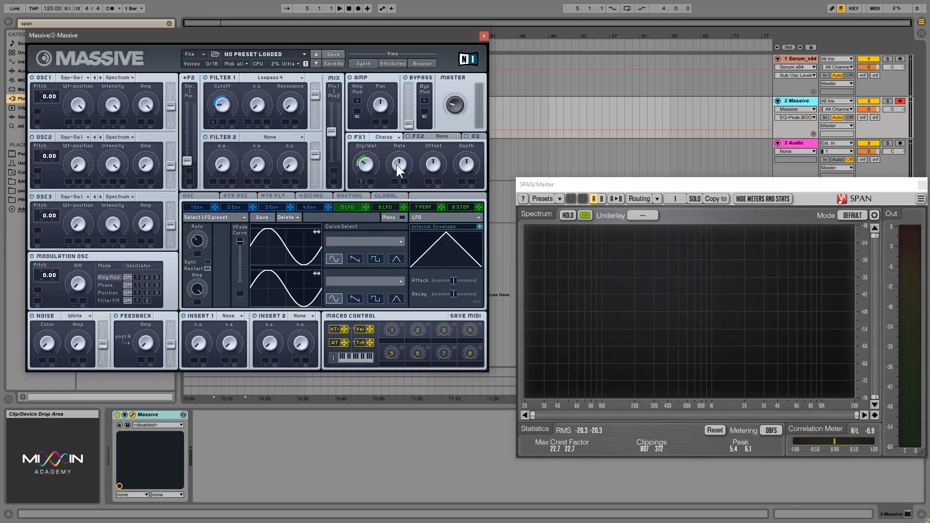
left_click(473, 136)
left_click(435, 167)
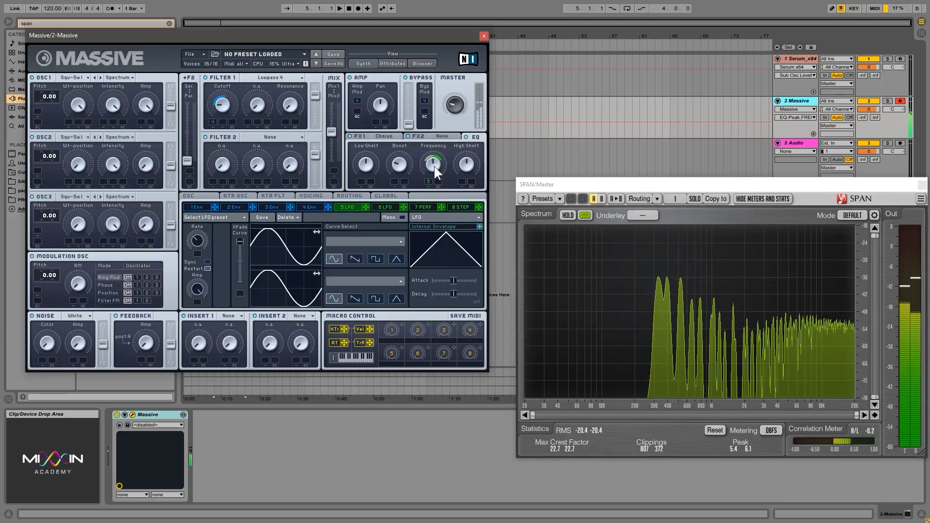
left_click_drag(435, 167, 436, 167)
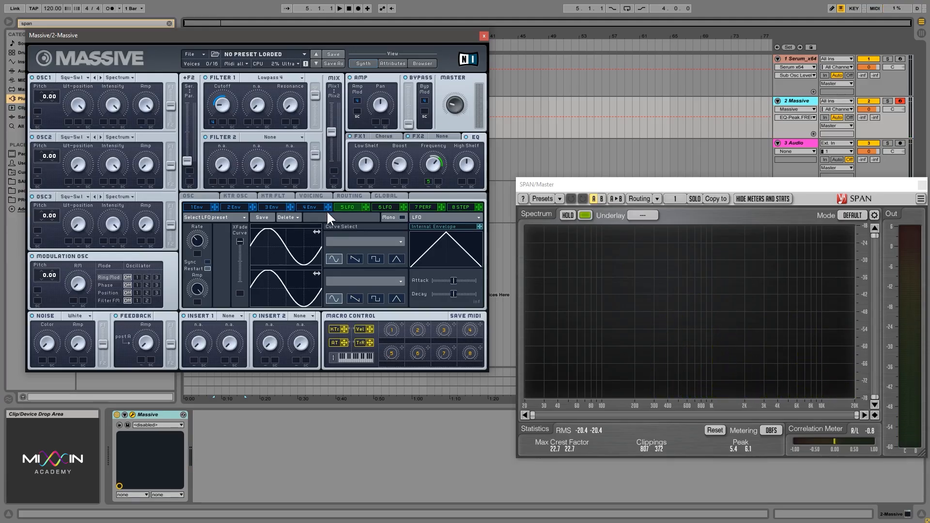
Step: Raise OSC2's amp and move the filter mix fader toward Mix1
left_click(313, 207)
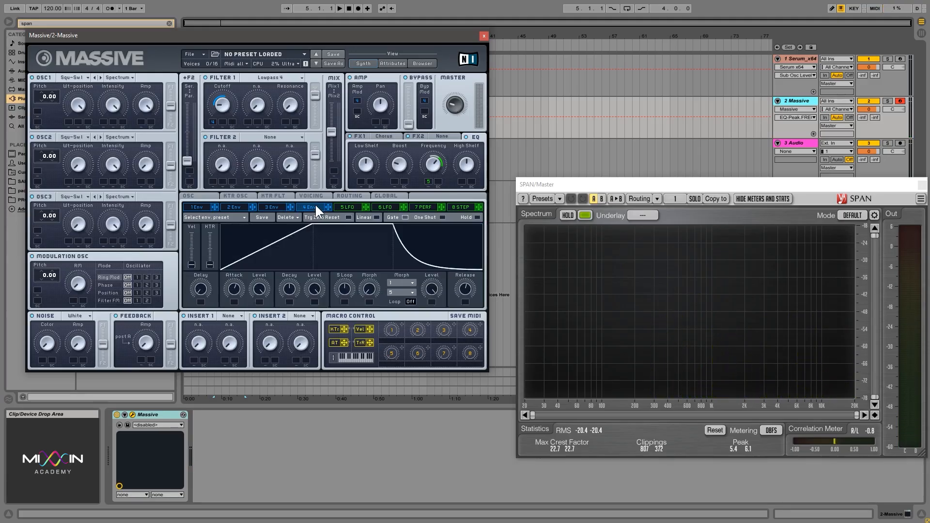
left_click(318, 290)
left_click_drag(146, 166, 151, 74)
left_click(332, 131)
left_click_drag(334, 131, 333, 101)
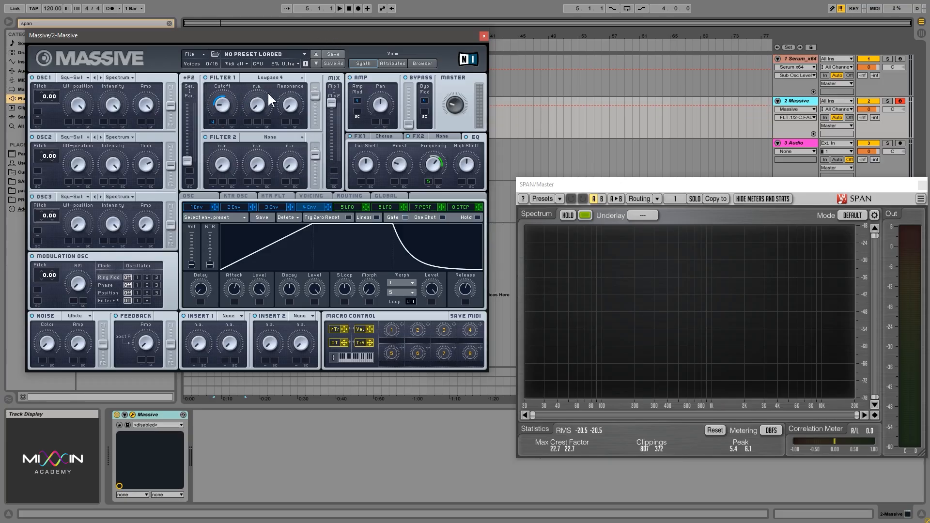
Step: Load the Flenders I wavetable into OSC2 and adjust the oscillator's amp and wavetable position
left_click(145, 167)
left_click(73, 137)
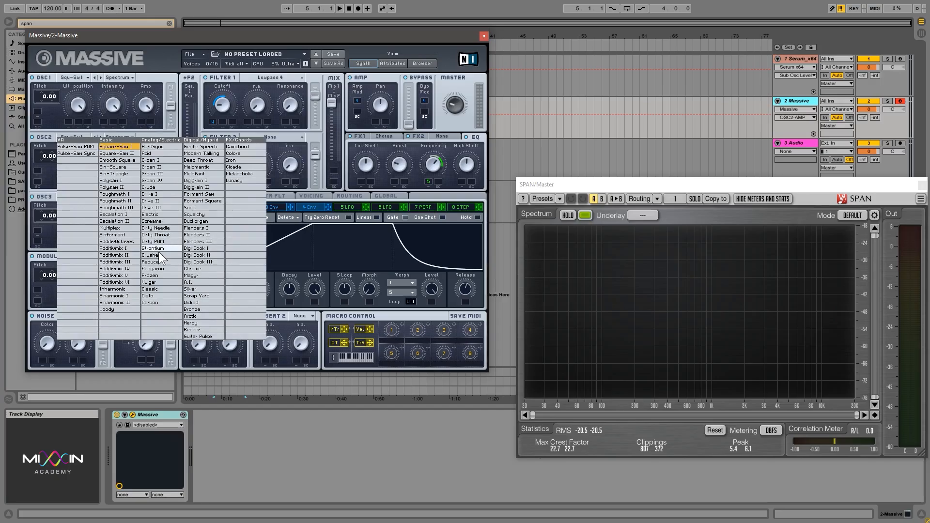
left_click(210, 236)
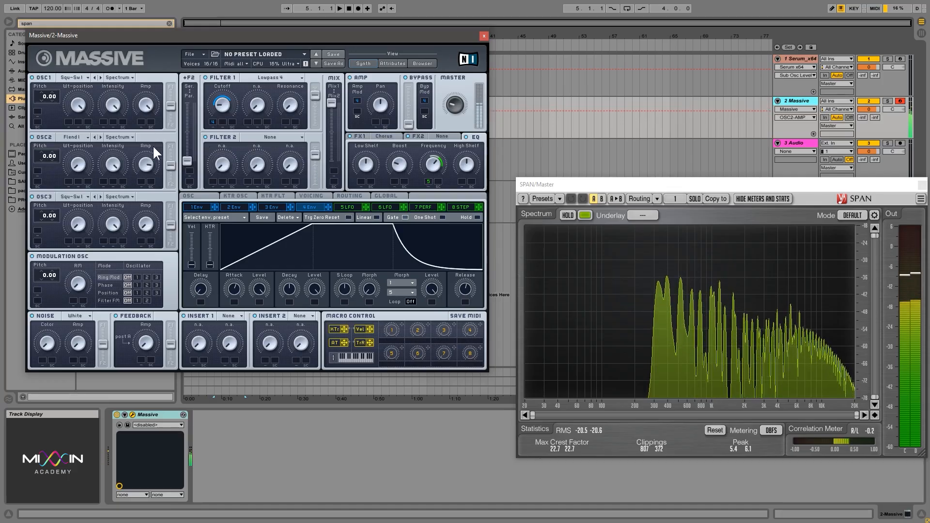
left_click_drag(154, 146, 153, 130)
left_click_drag(85, 166, 94, 121)
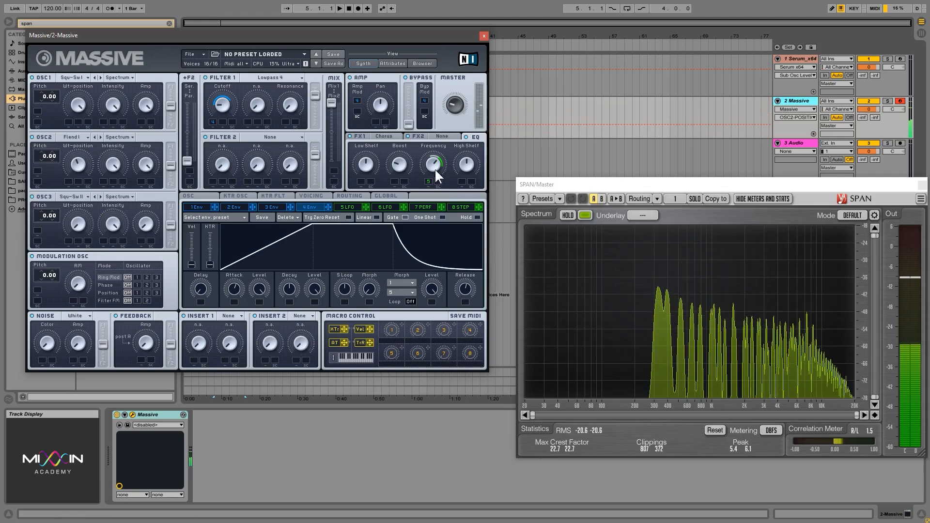
Step: Modulate OSC2's wavetable position with LFO 5 and switch its wavetable to Flenders II
left_click_drag(366, 209, 68, 167)
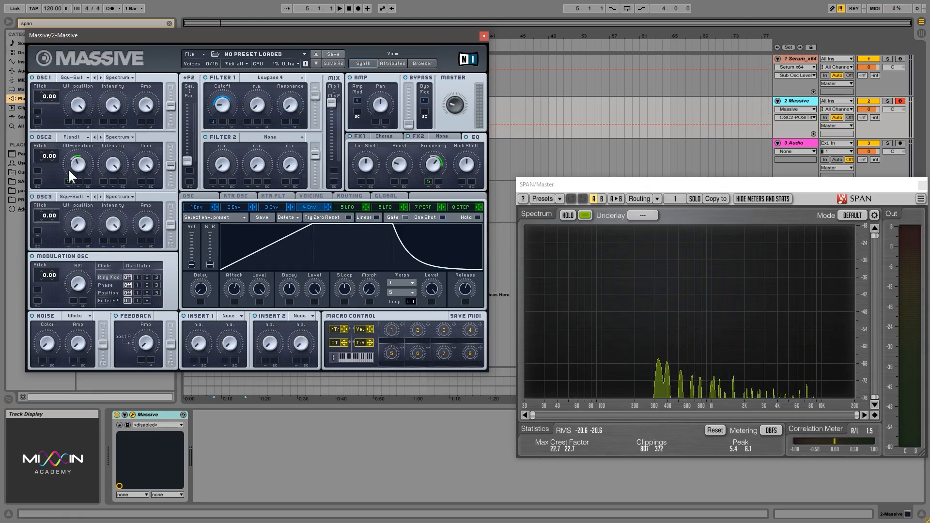
left_click(100, 137)
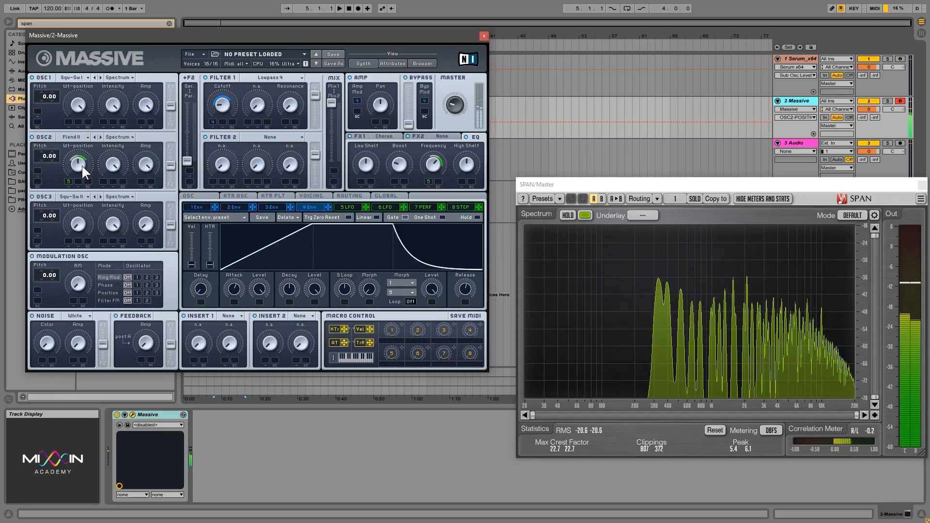
Step: Lower the modulated EQ frequency and fine-tune Filter 1's cutoff and OSC2's amp
left_click(431, 167)
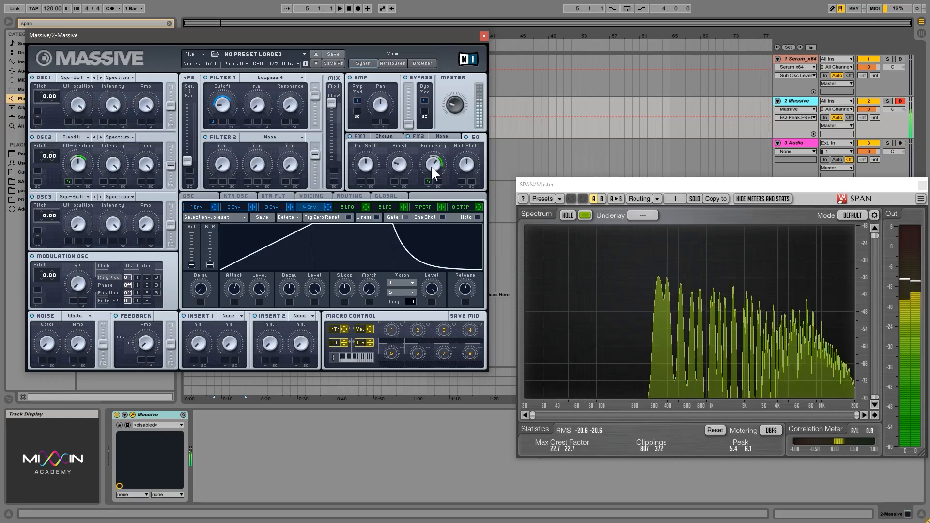
left_click_drag(428, 180, 421, 210)
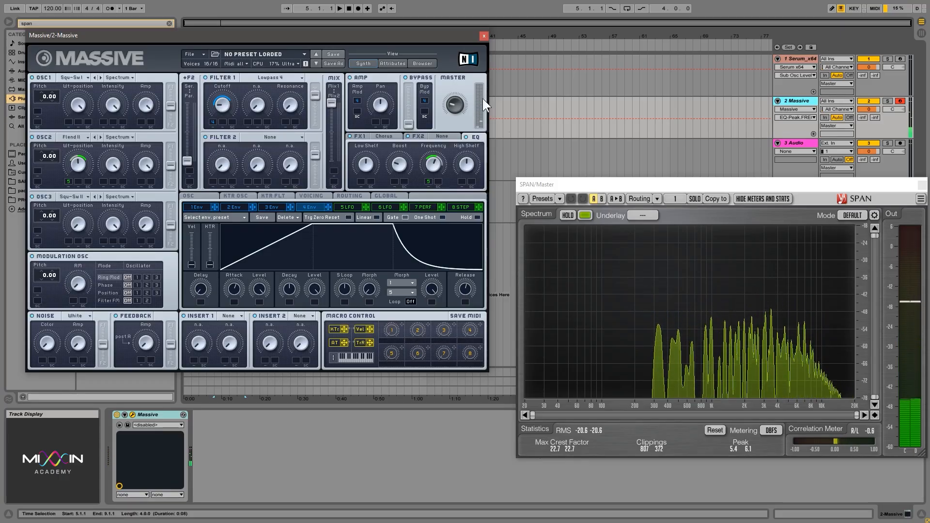
left_click(222, 101)
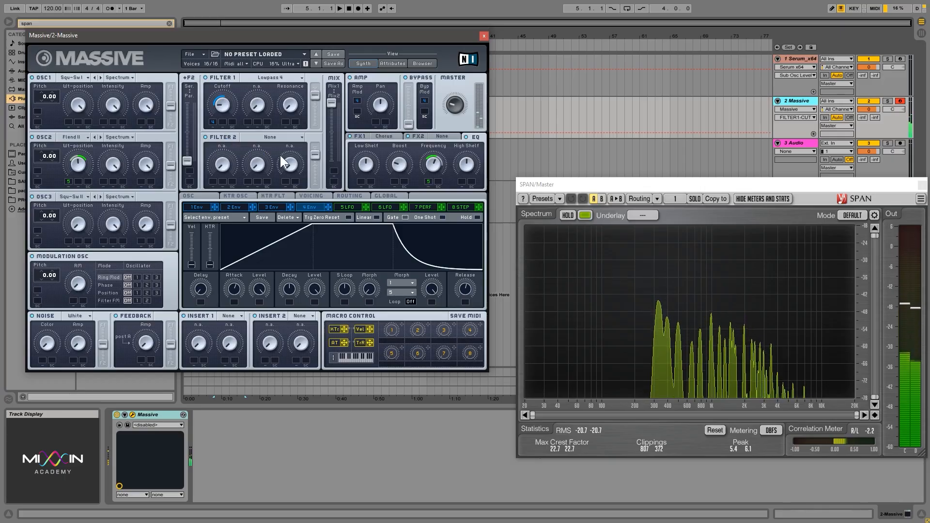
left_click(146, 166)
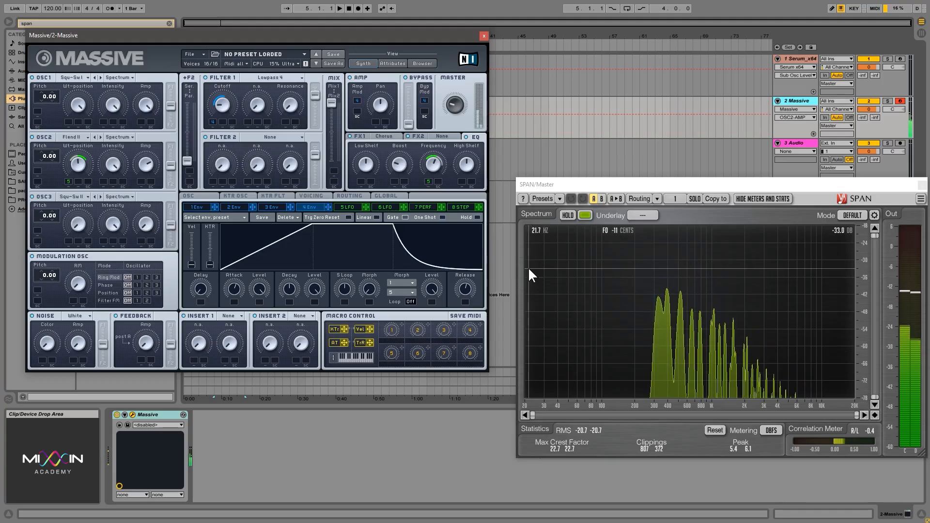
Step: Load Reverb into FX2, raise its dry/wet amount, and adjust its size, density and color
left_click(441, 136)
left_click(449, 143)
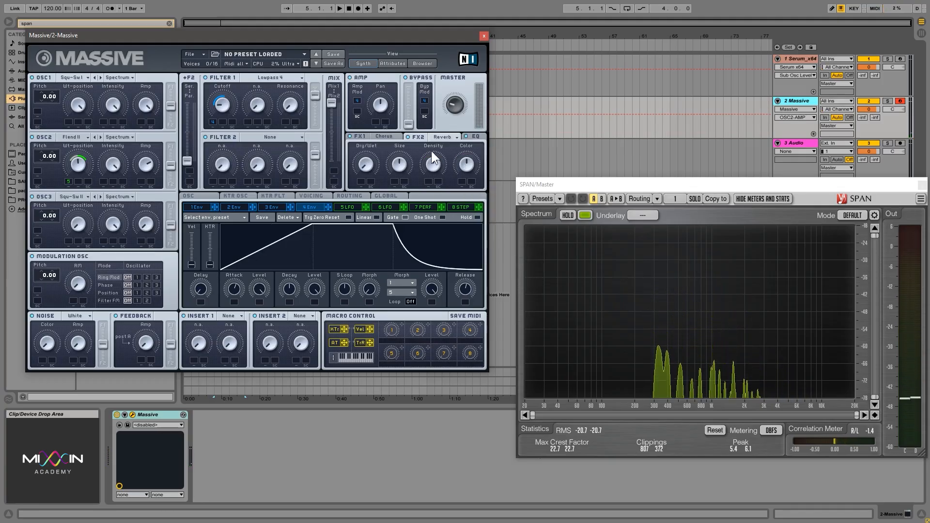
left_click_drag(367, 162, 368, 125)
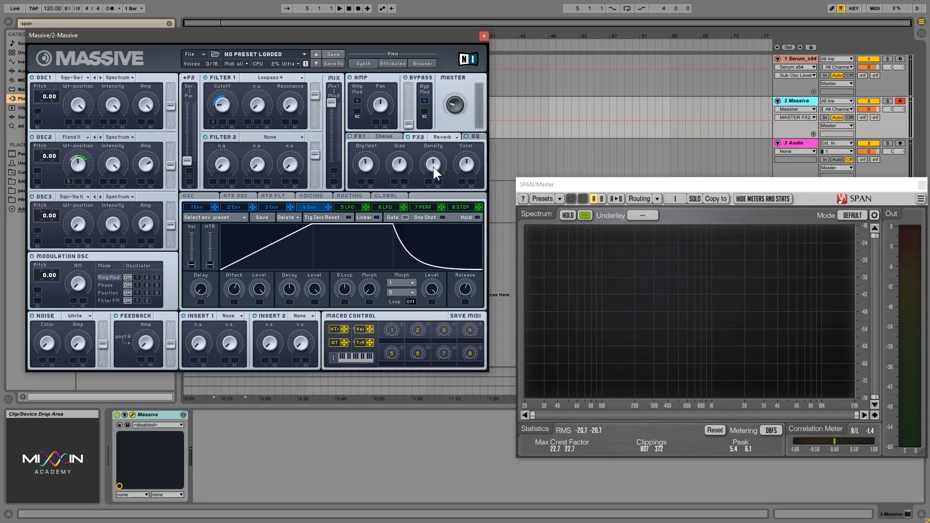
left_click_drag(464, 166, 429, 169)
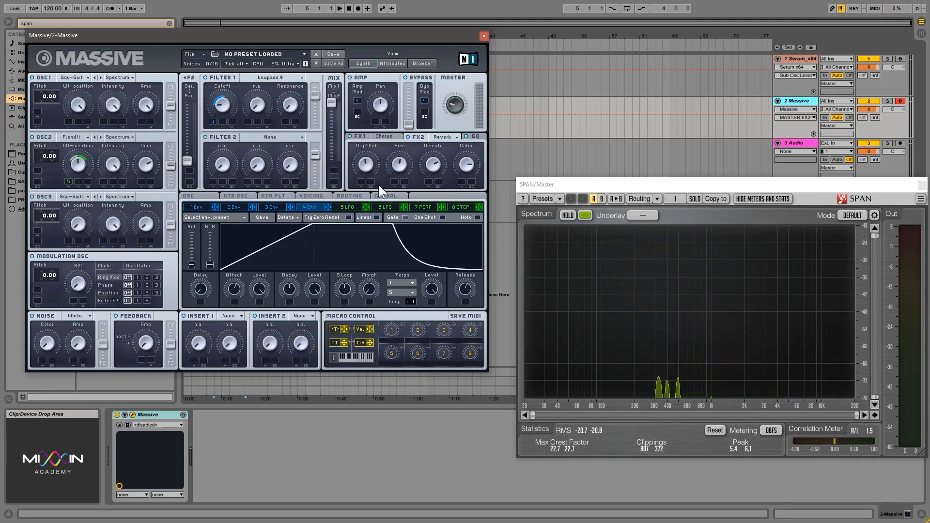
Step: Open the LFO 6 settings and show the FX1 chorus controls
left_click(380, 207)
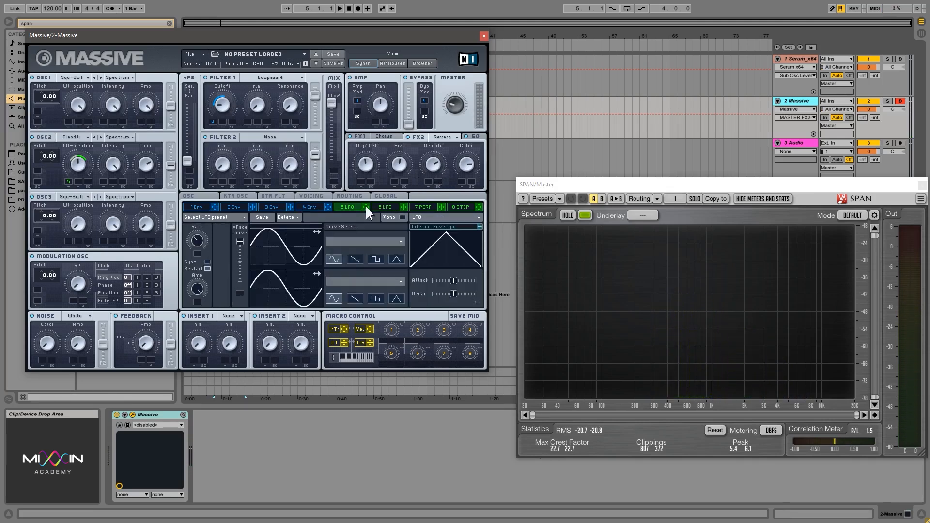
left_click(382, 136)
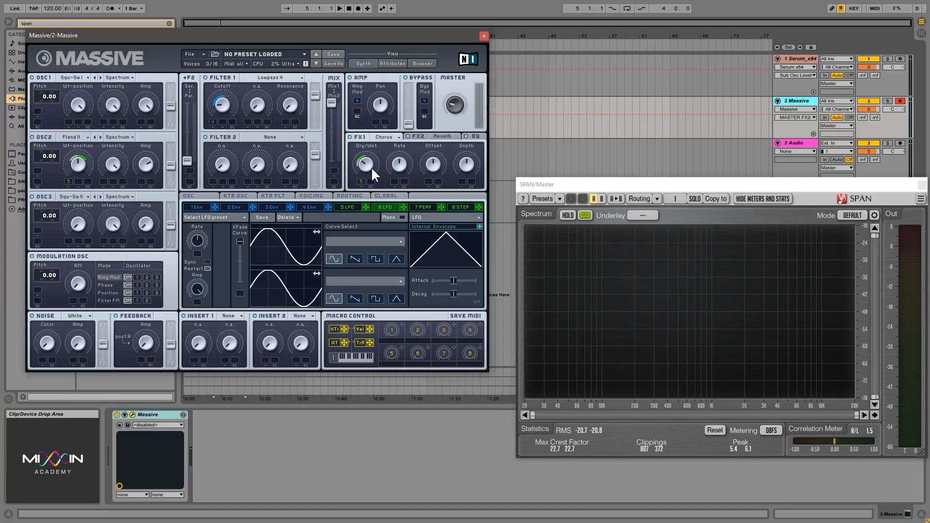